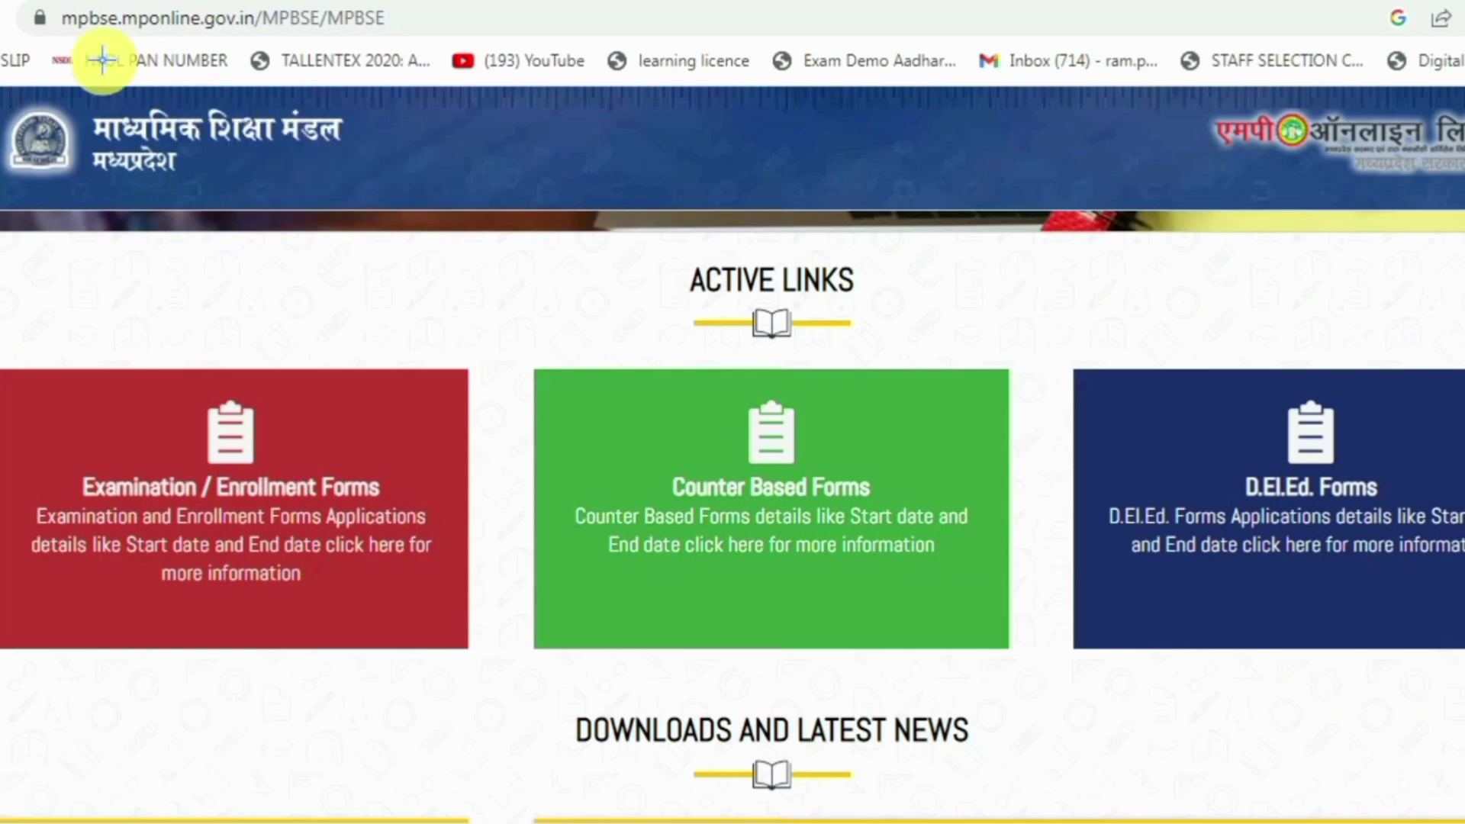
# Open the Counter Based Forms list from the MPBSE MPOnline home page
pyautogui.moveTo(40, 2); pyautogui.dragTo(264, 32)
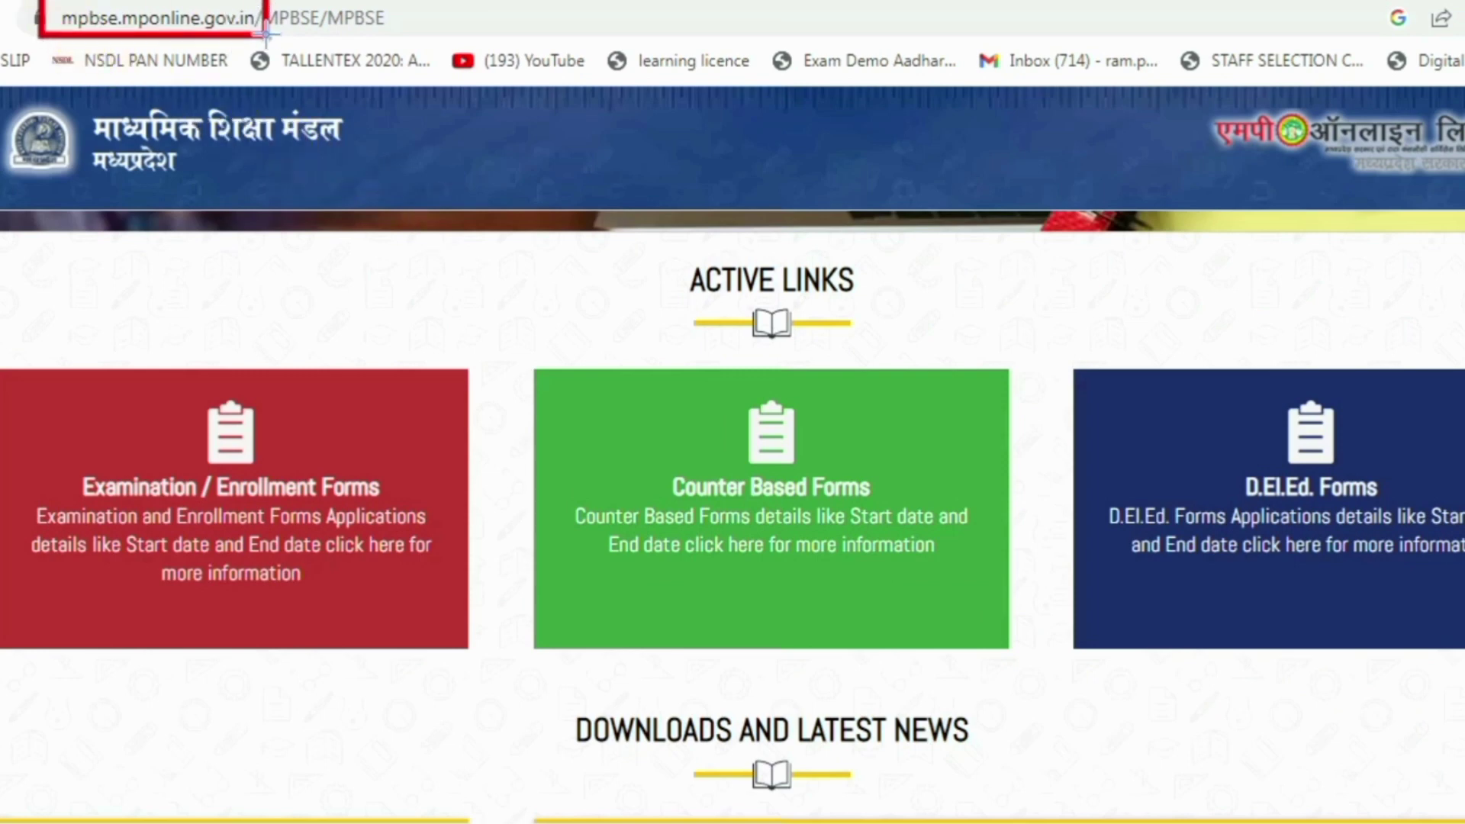
pyautogui.moveTo(528, 364)
pyautogui.mouseDown()
pyautogui.moveTo(789, 563)
pyautogui.moveTo(1011, 653)
pyautogui.mouseUp()
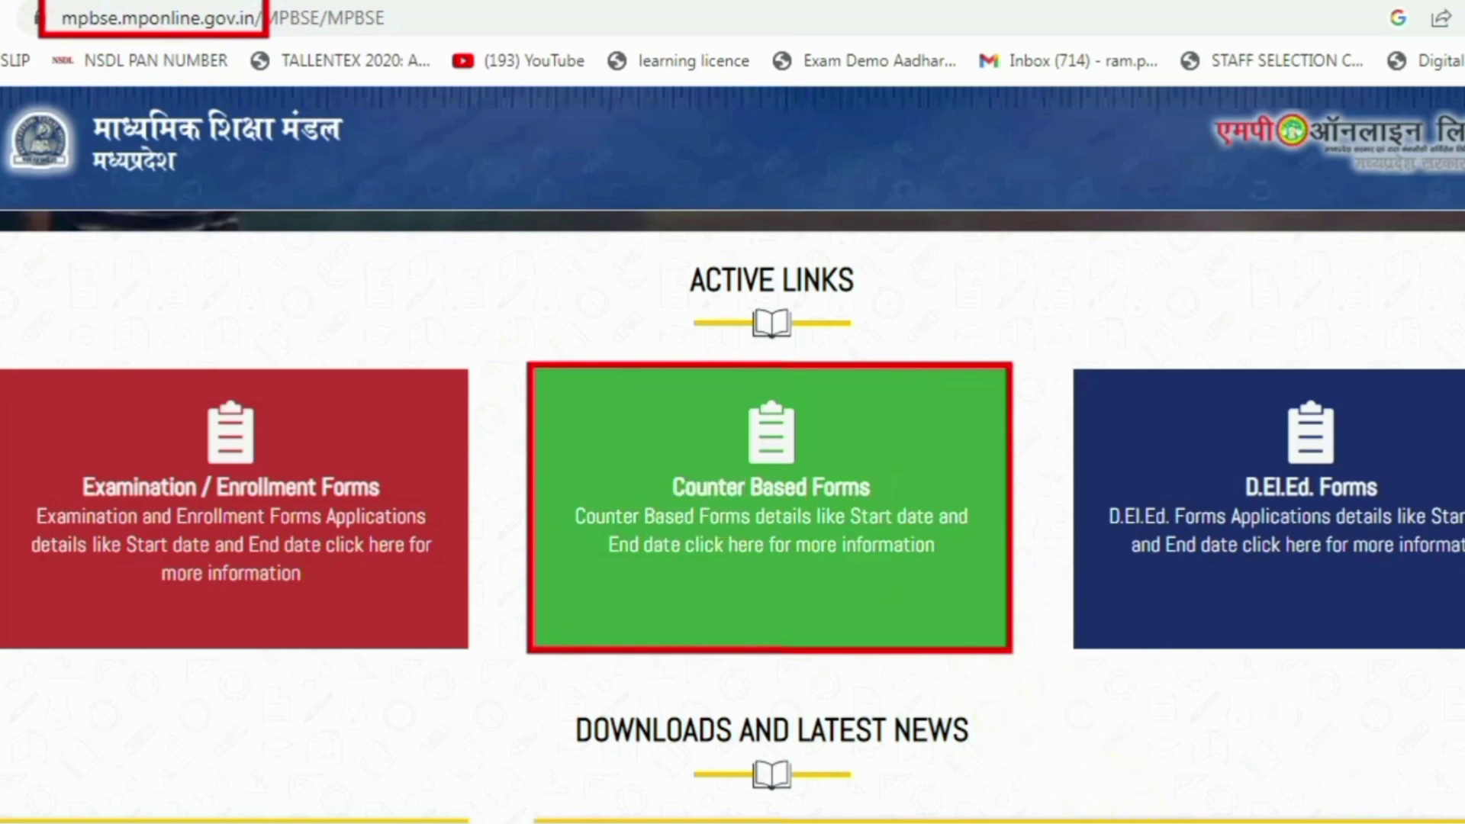
pyautogui.click(703, 465)
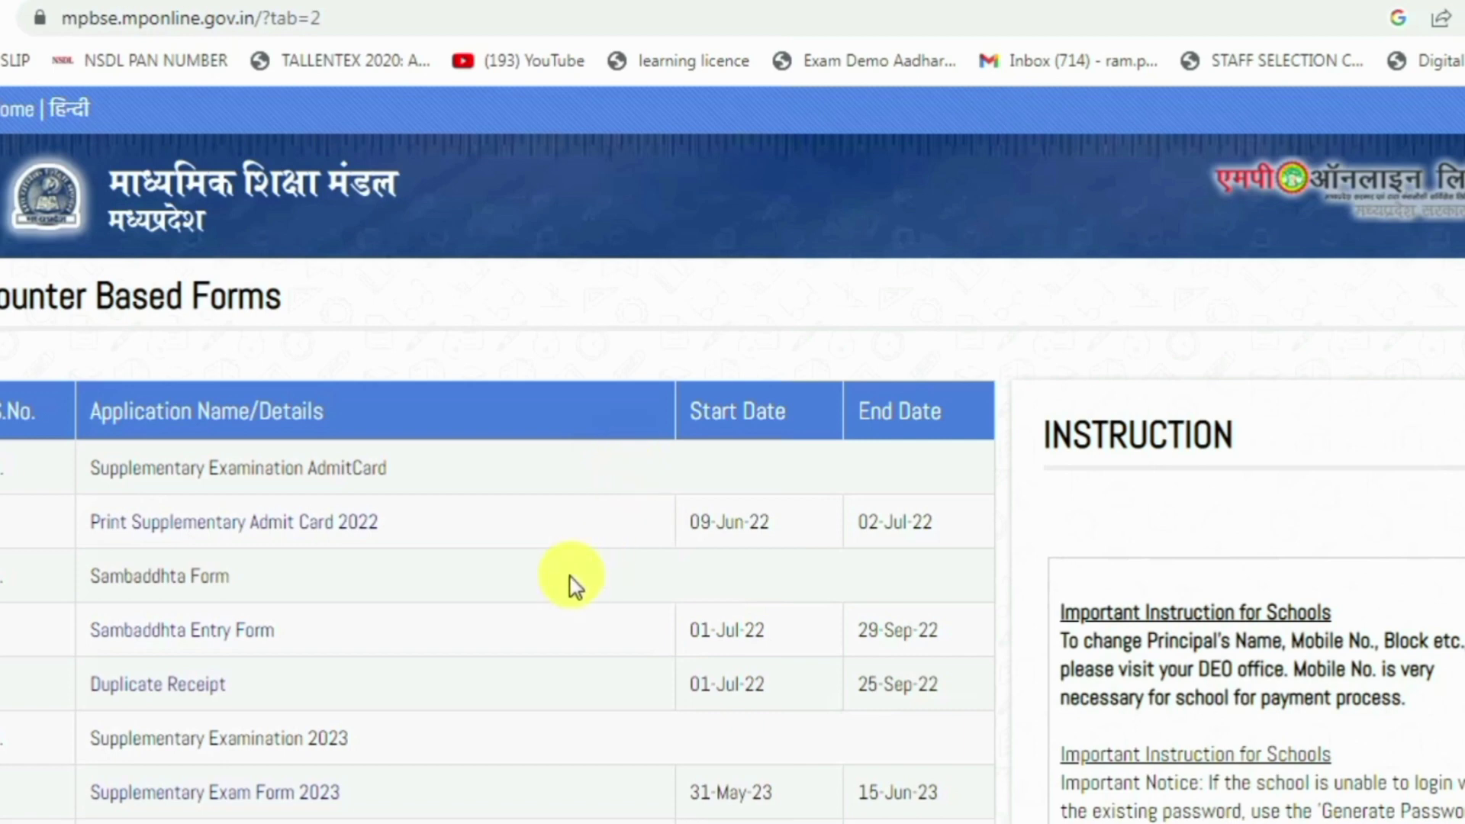
# Scroll to section 5, Duplicate/Correction – Marksheet/Migration/Certificate, highlighting its entry, receipt, status and upload links
pyautogui.scroll(-9, 569, 575)
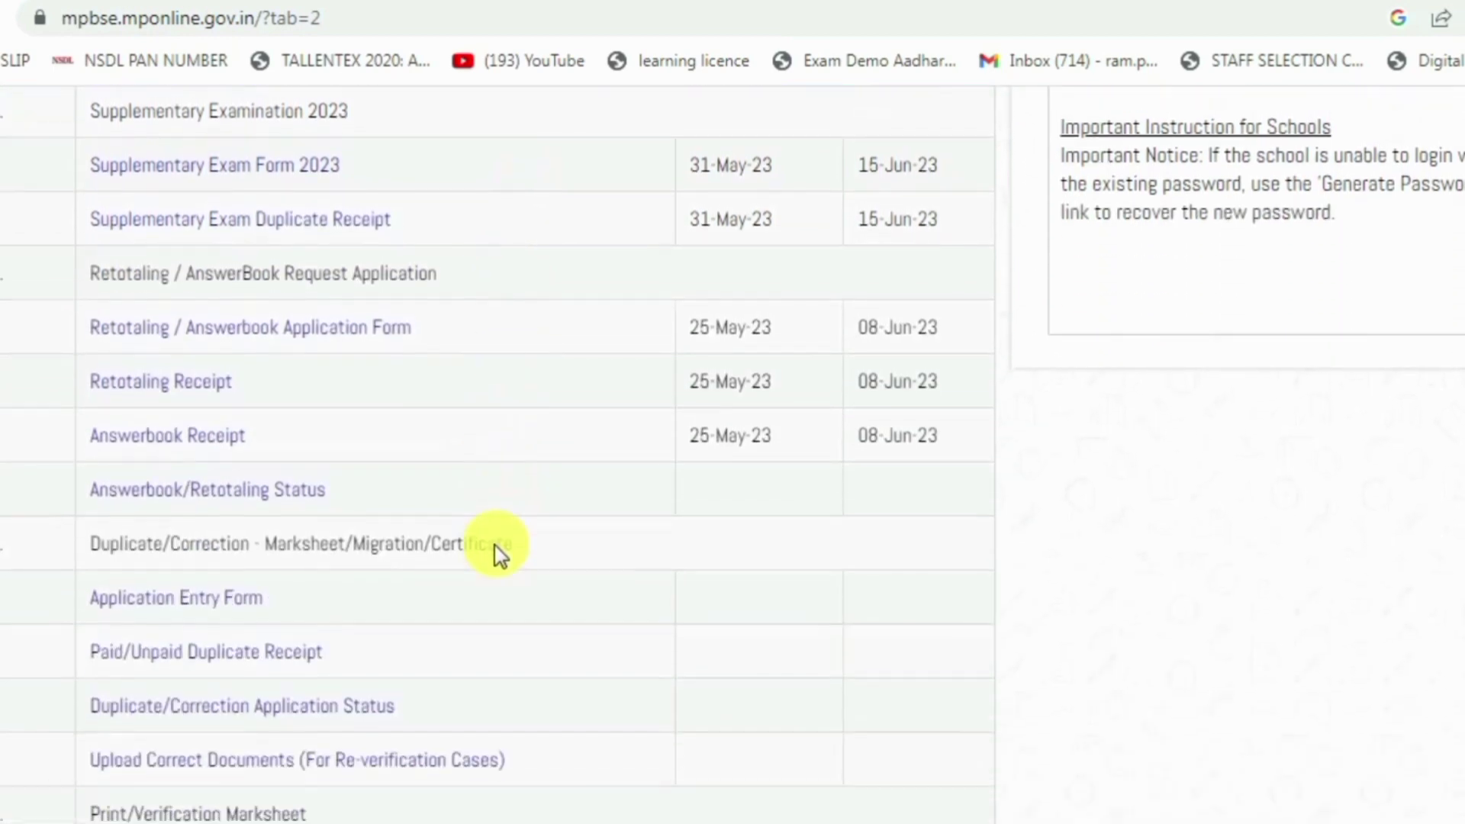
pyautogui.scroll(-3, 497, 553)
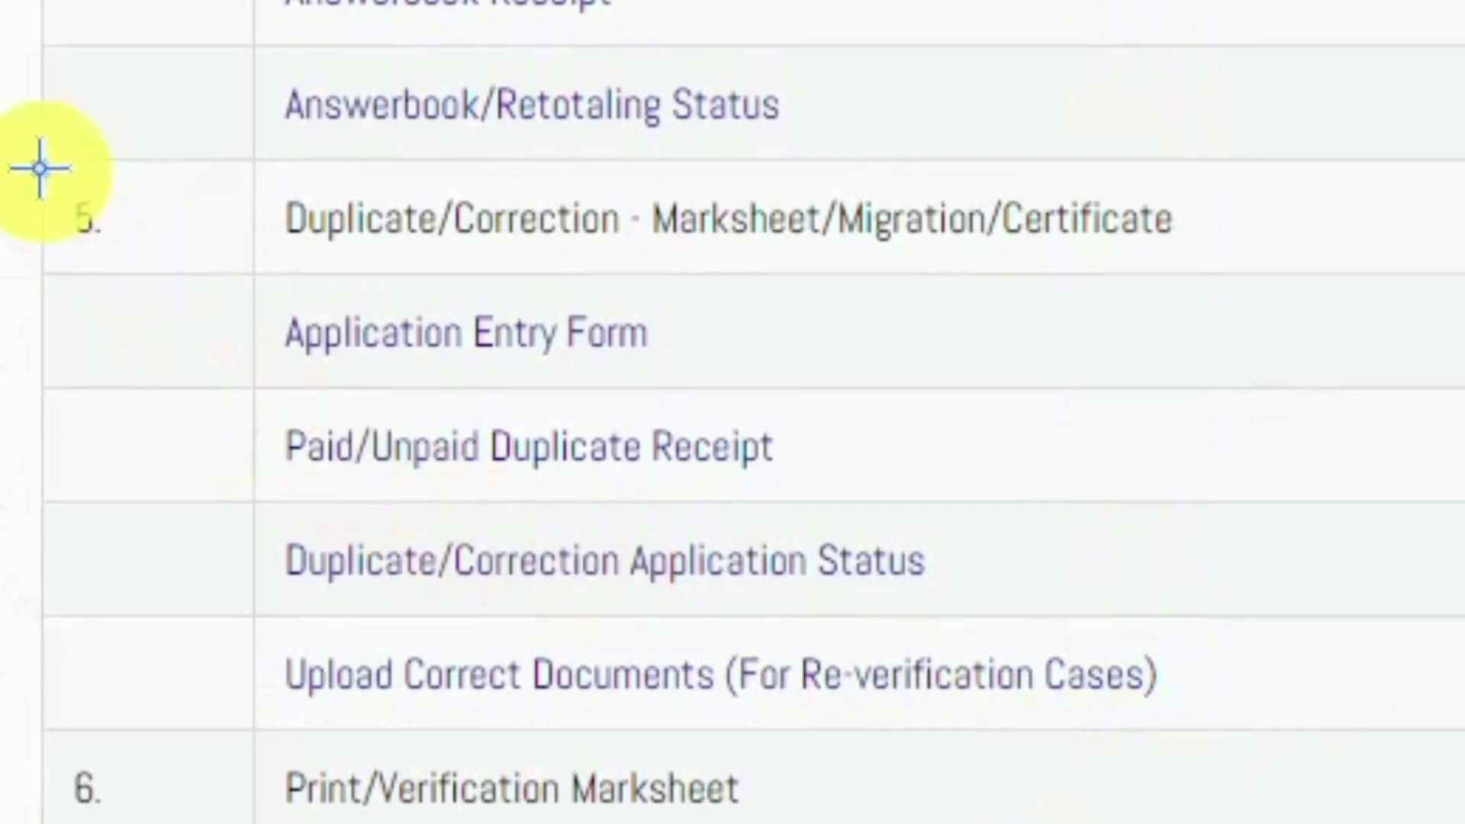
pyautogui.moveTo(17, 155); pyautogui.dragTo(111, 243)
pyautogui.moveTo(223, 163); pyautogui.dragTo(1252, 261)
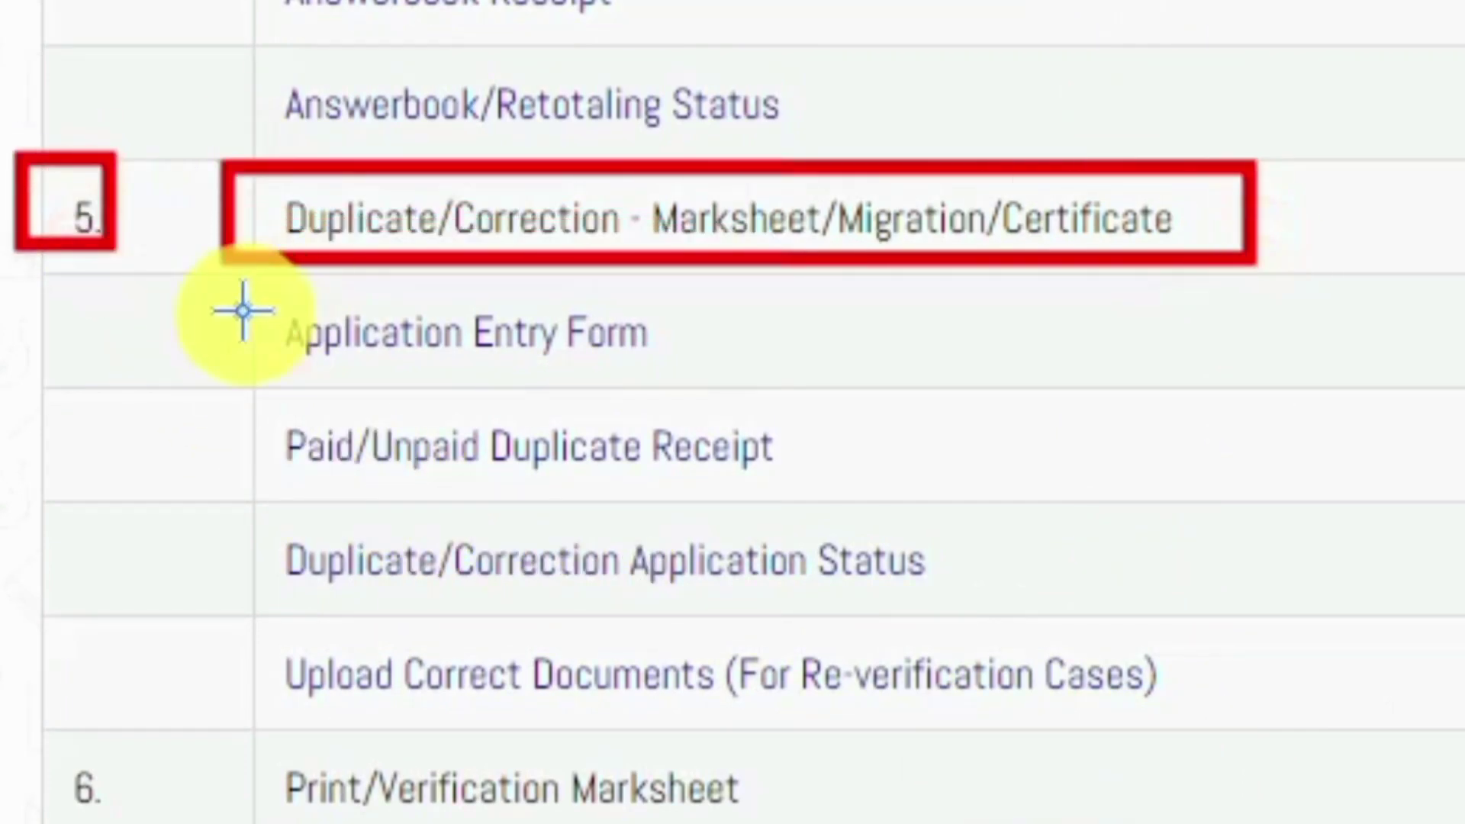
pyautogui.moveTo(231, 277); pyautogui.dragTo(794, 380)
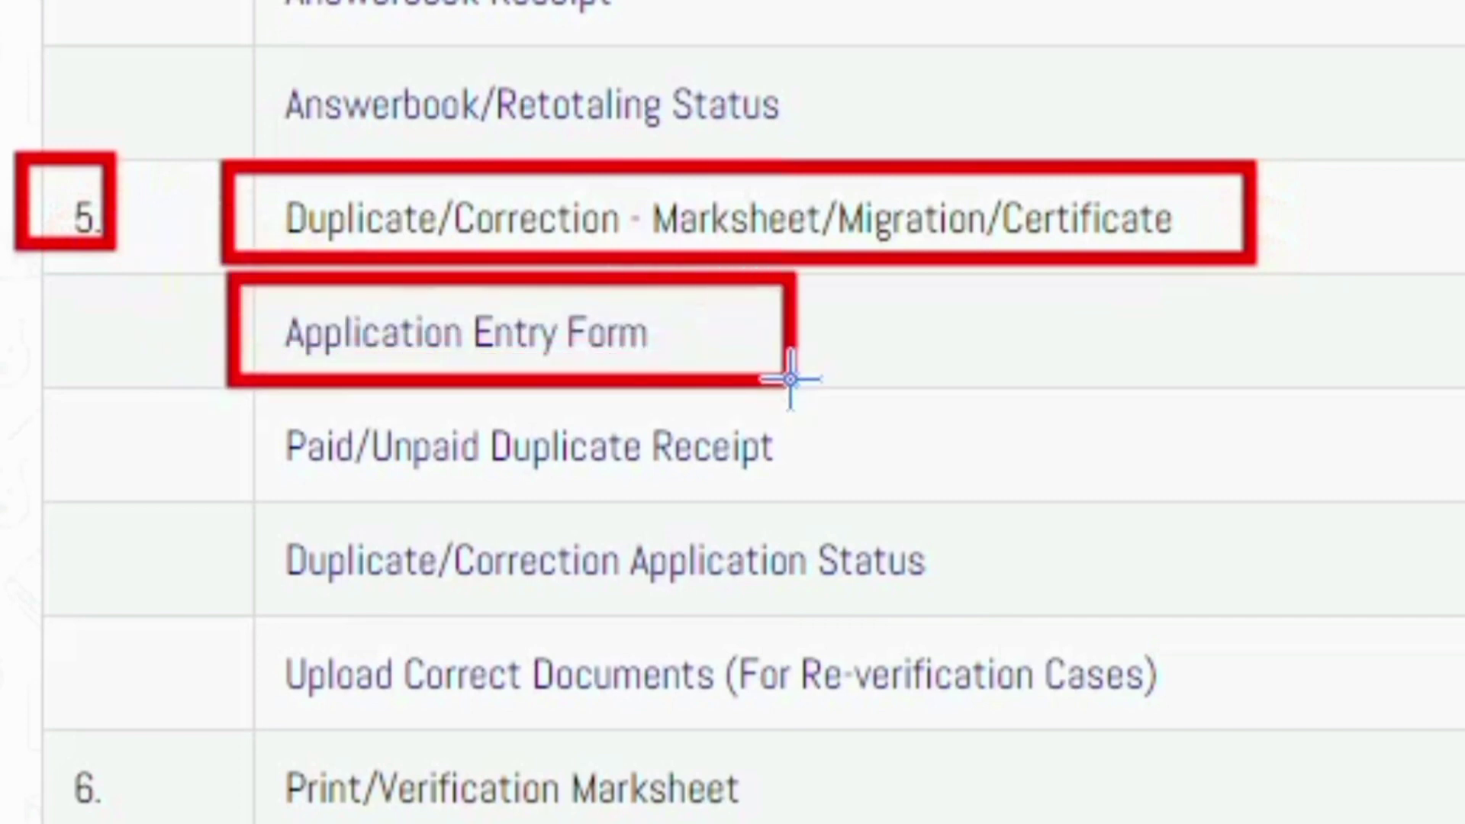
pyautogui.moveTo(220, 404); pyautogui.dragTo(891, 496)
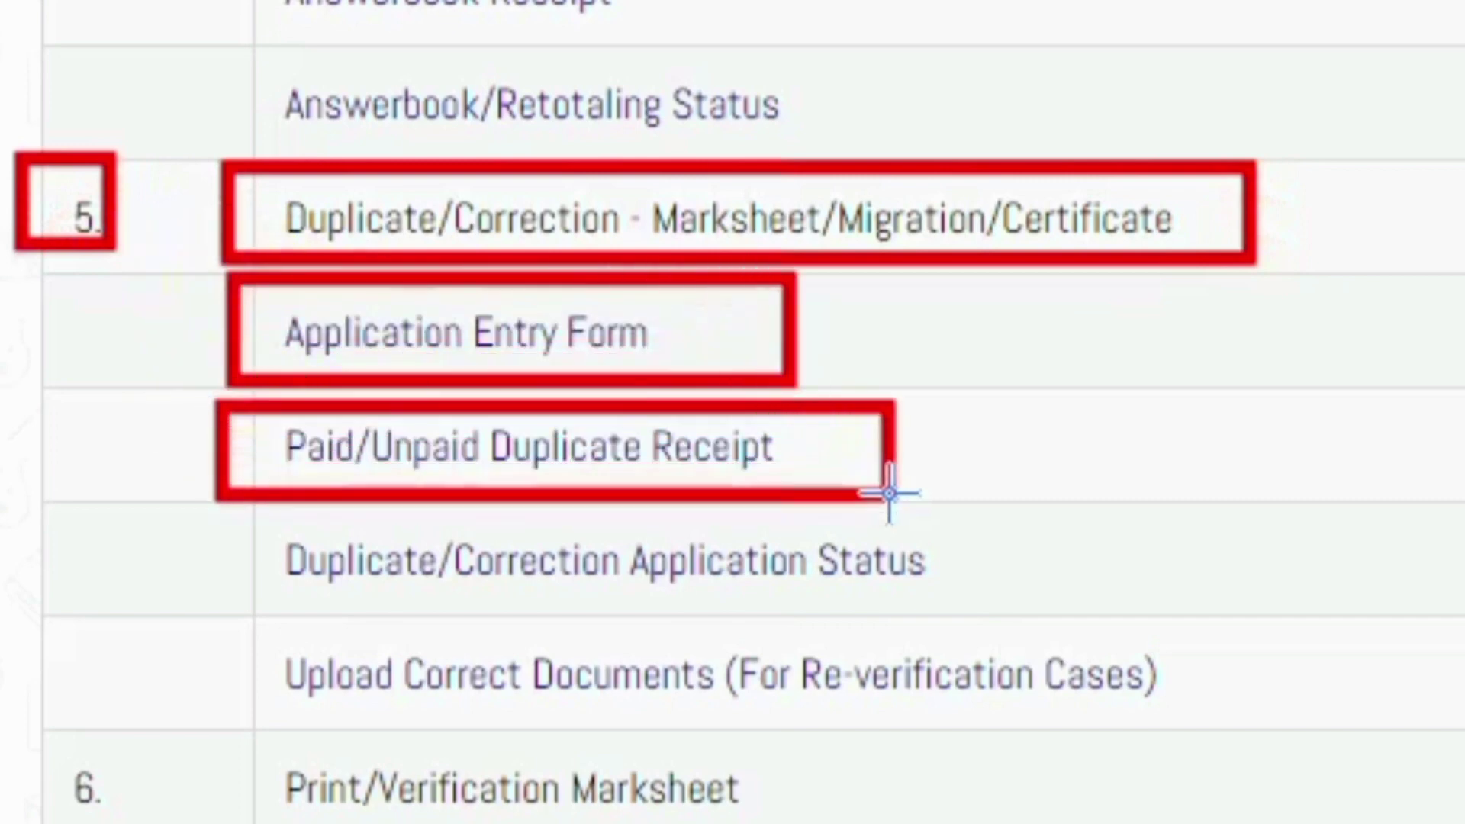
pyautogui.moveTo(217, 520); pyautogui.dragTo(1016, 610)
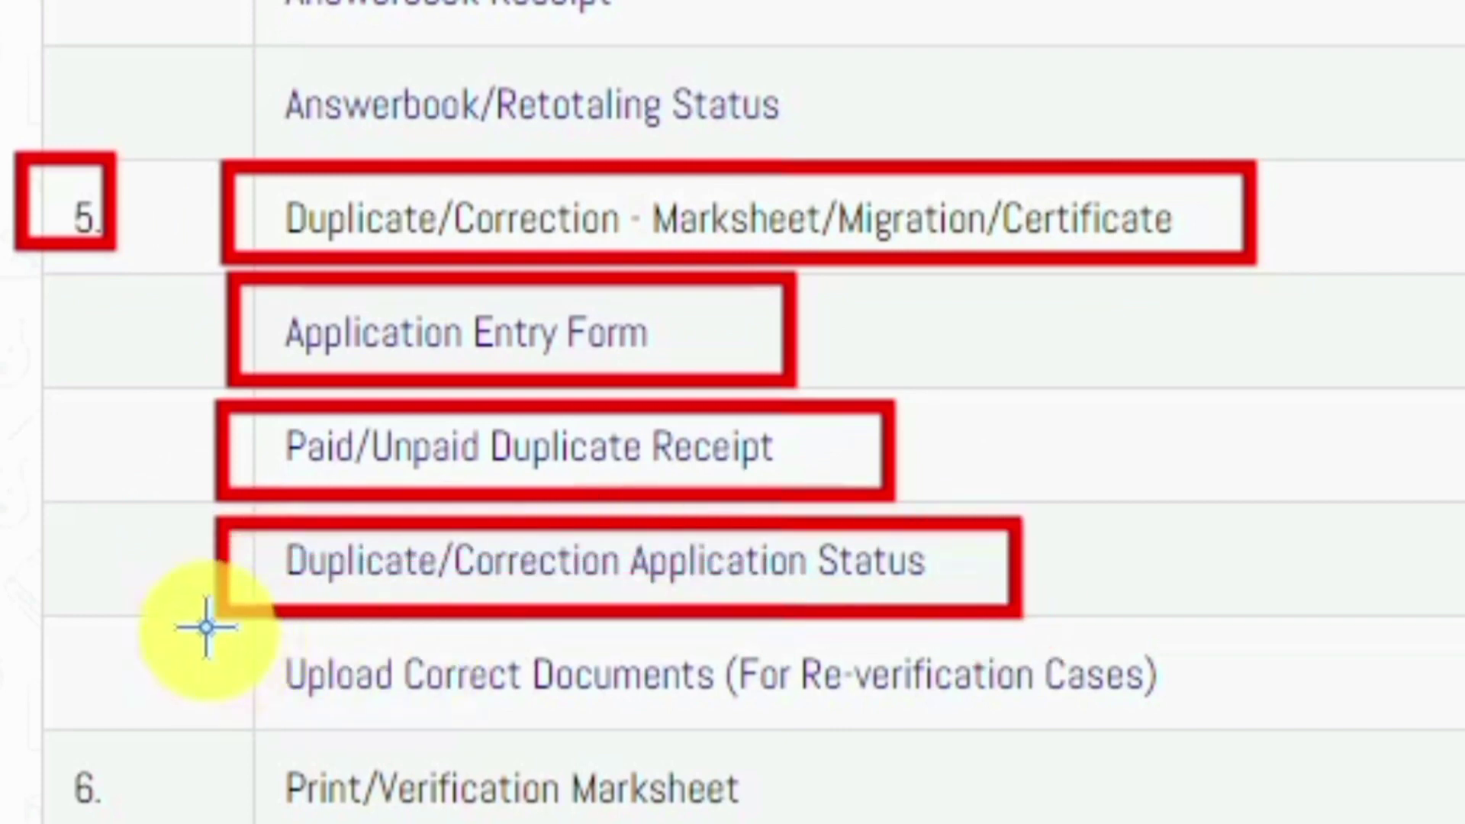
pyautogui.moveTo(201, 624); pyautogui.dragTo(1231, 710)
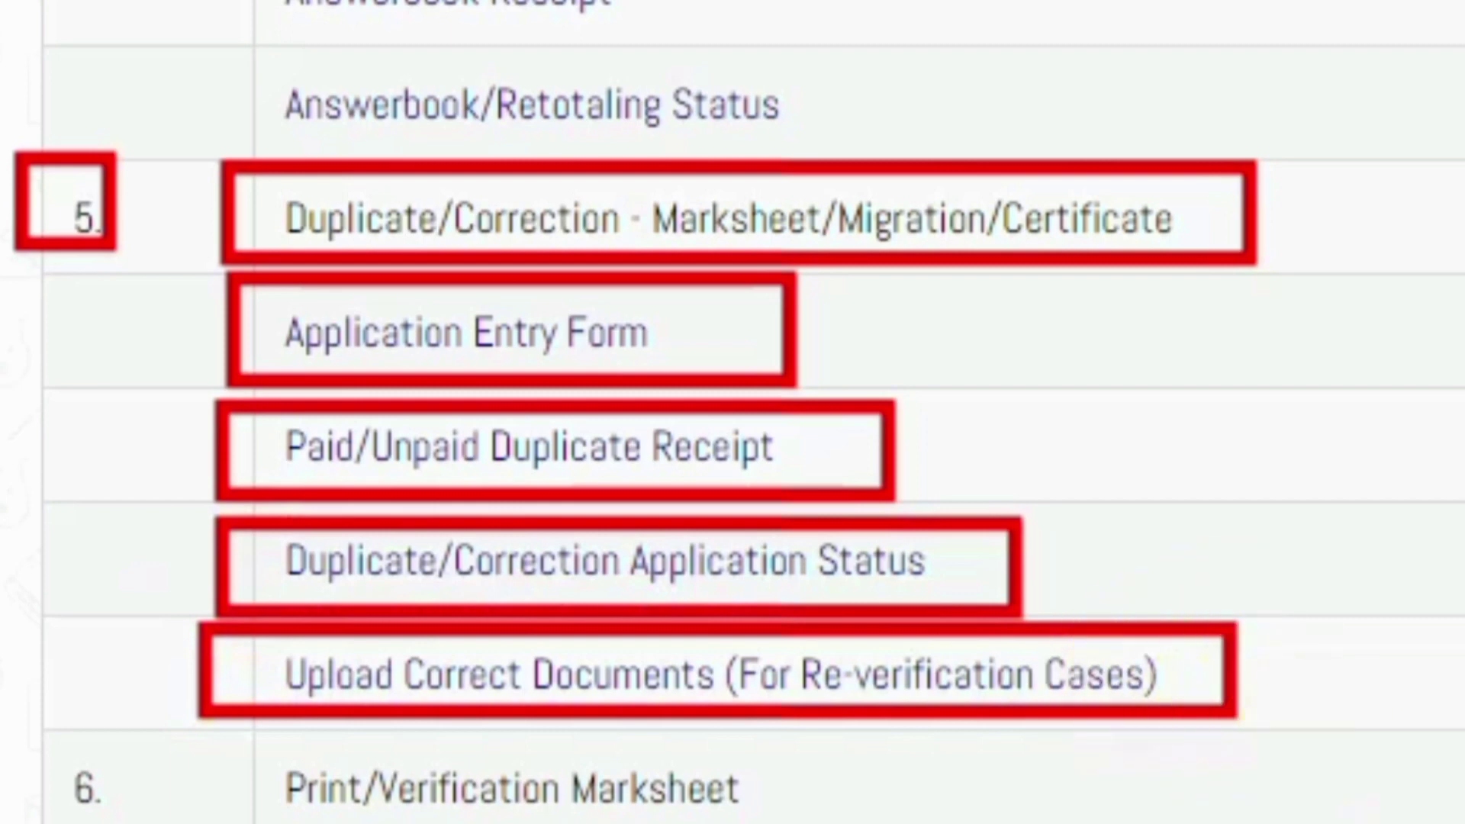
pyautogui.press('Escape')
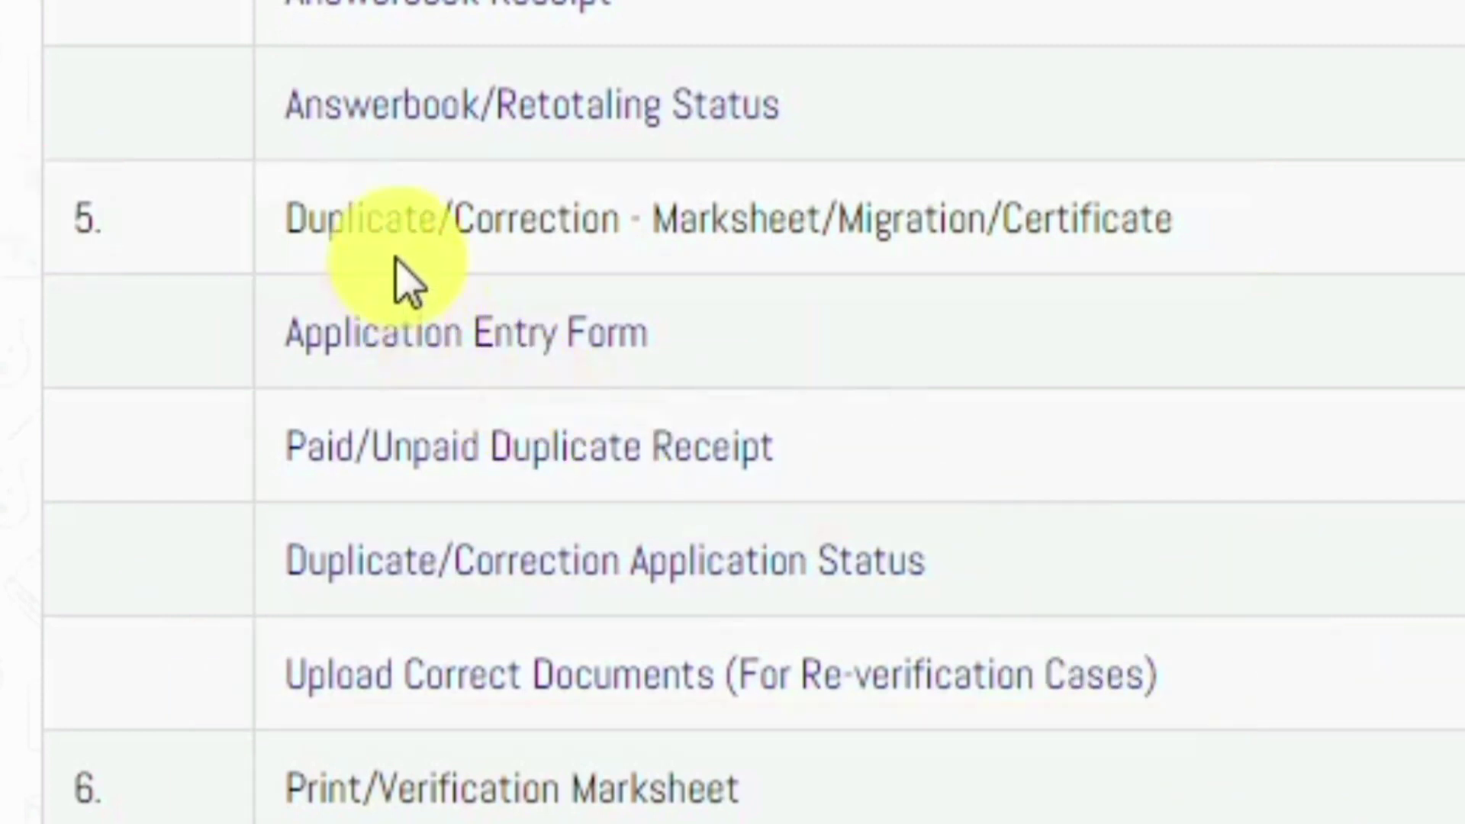
pyautogui.moveTo(366, 346)
pyautogui.mouseDown()
pyautogui.moveTo(573, 305)
pyautogui.moveTo(592, 267)
pyautogui.moveTo(489, 330)
pyautogui.moveTo(503, 340)
pyautogui.mouseUp()
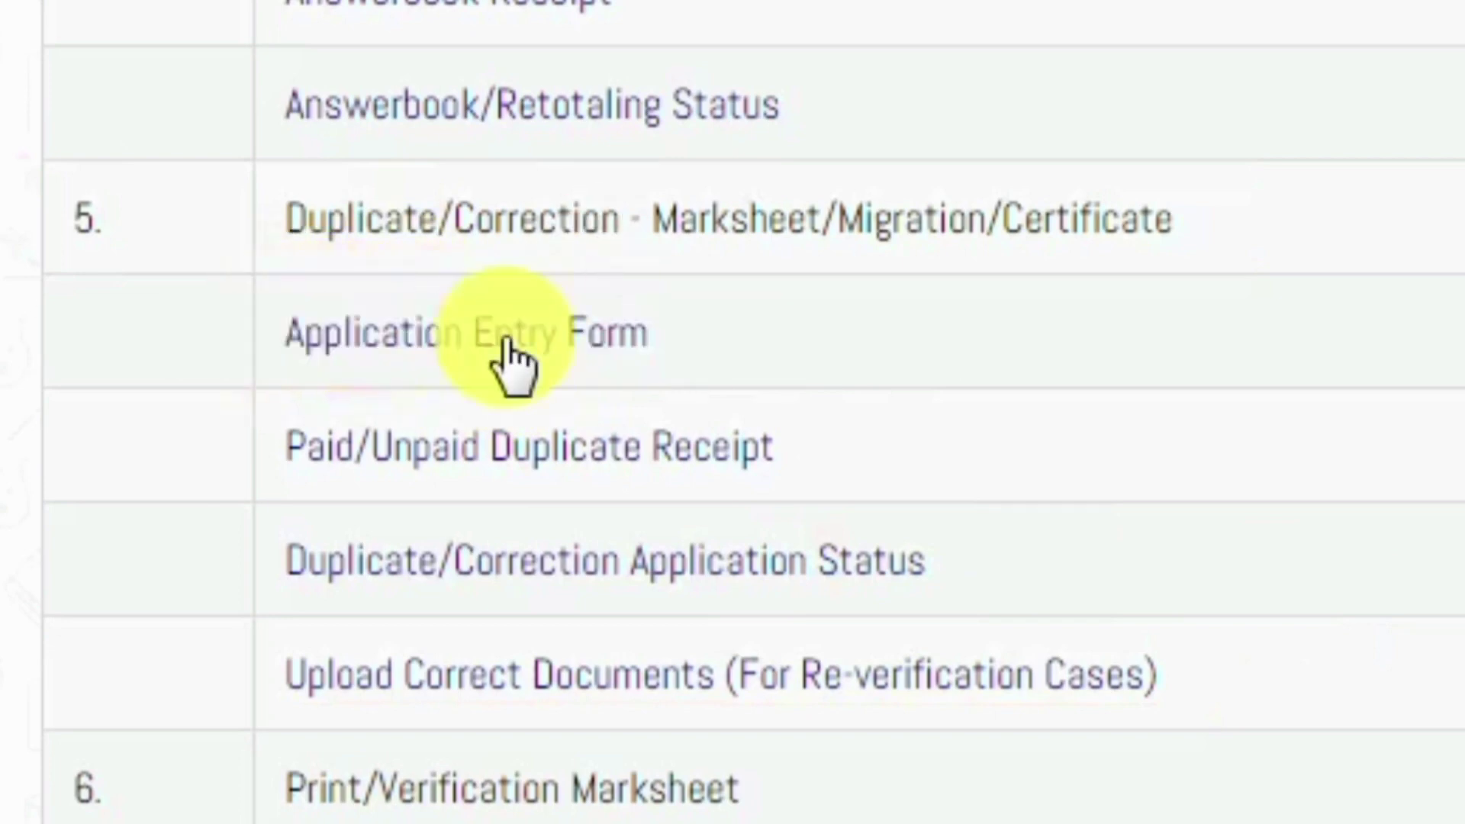
# Open the Application Entry Form and choose 12th, Supplementary, Duplicate Marksheet and exam year 2018
pyautogui.click(197, 328)
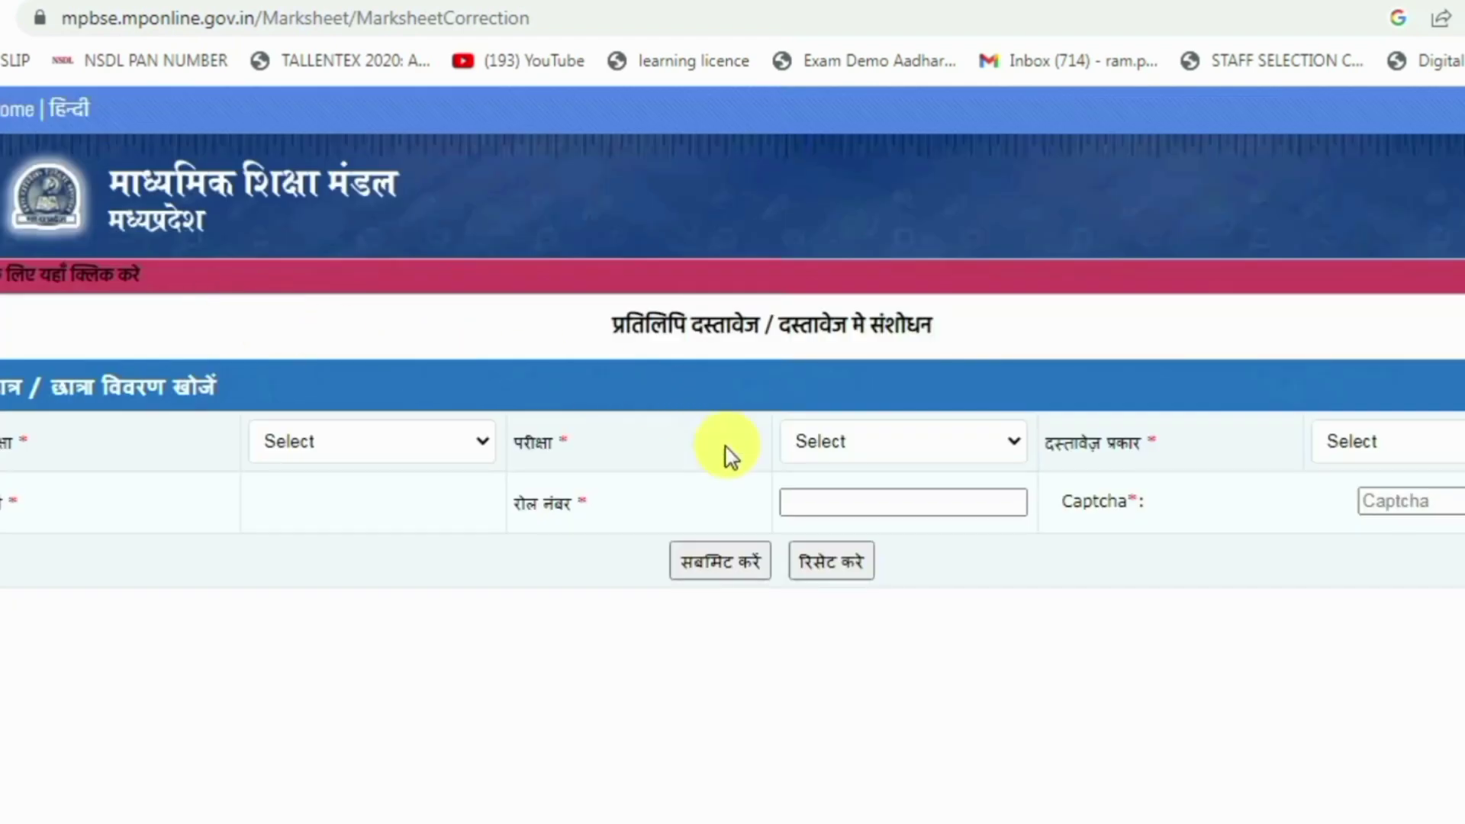
pyautogui.click(474, 441)
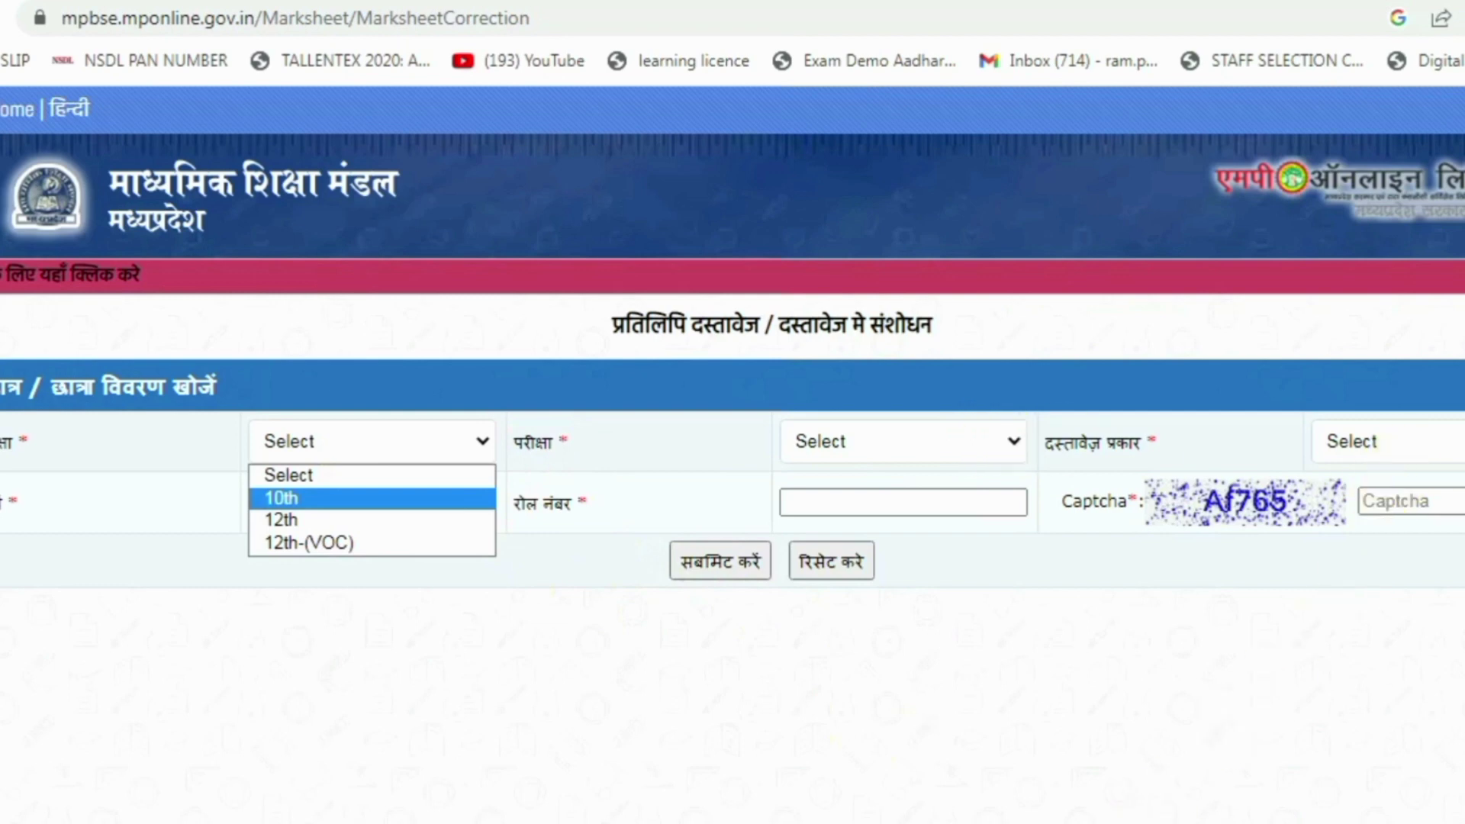
pyautogui.click(1276, 669)
pyautogui.click(1400, 438)
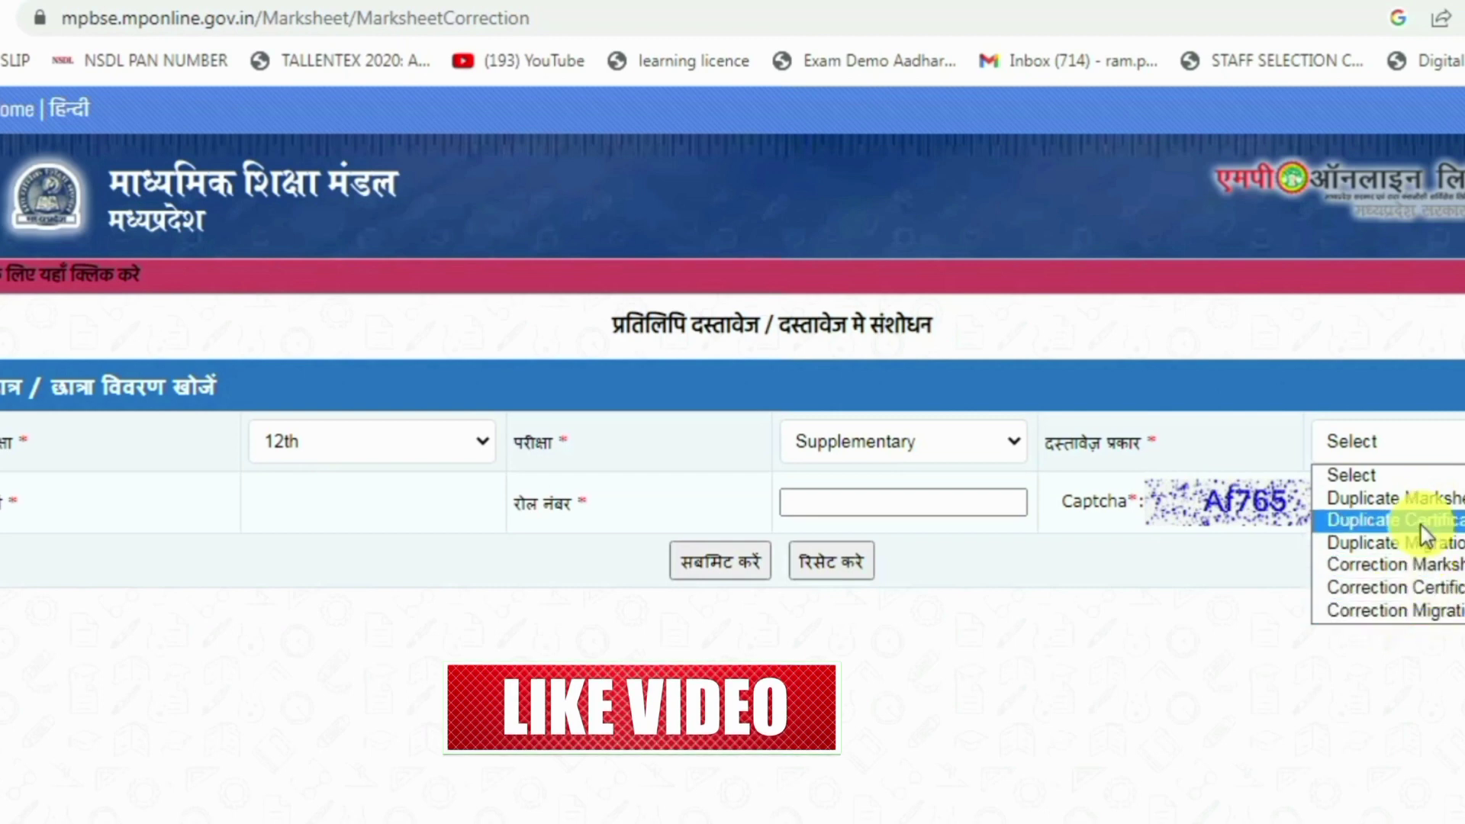
pyautogui.click(1391, 500)
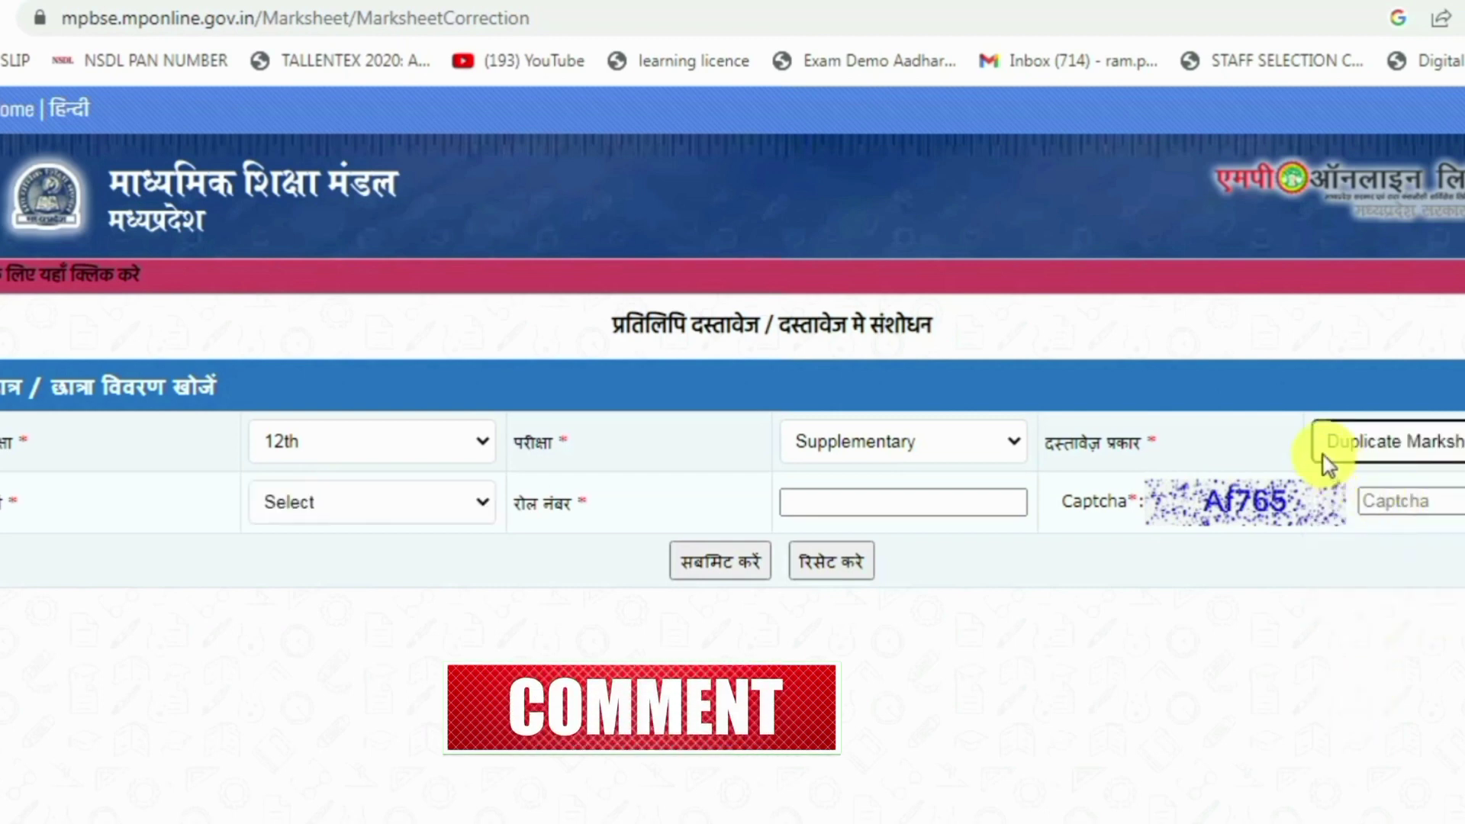
pyautogui.click(393, 504)
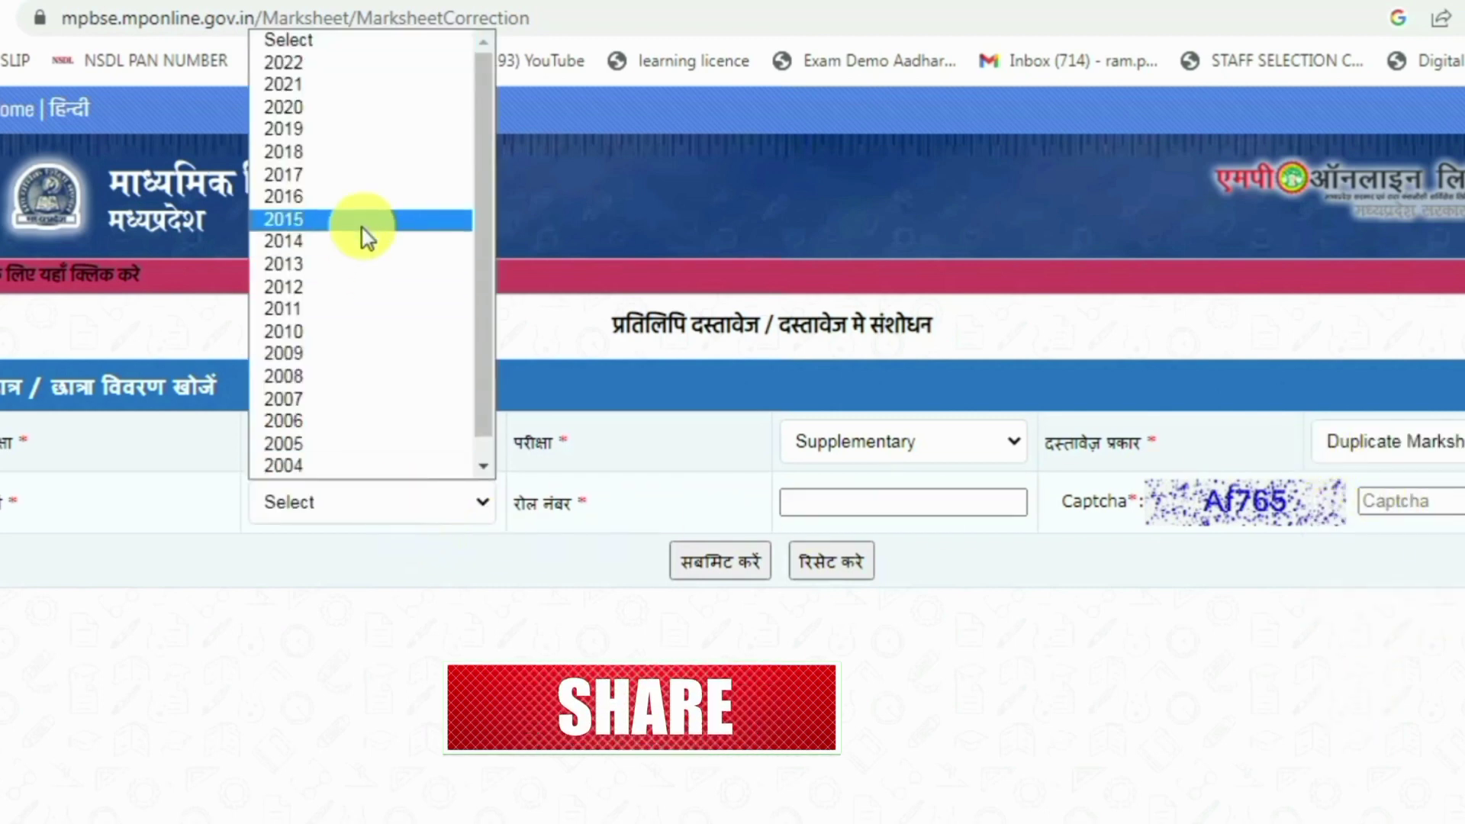
pyautogui.click(314, 152)
# Enter the student's roll number and captcha, then submit the search
pyautogui.click(891, 496)
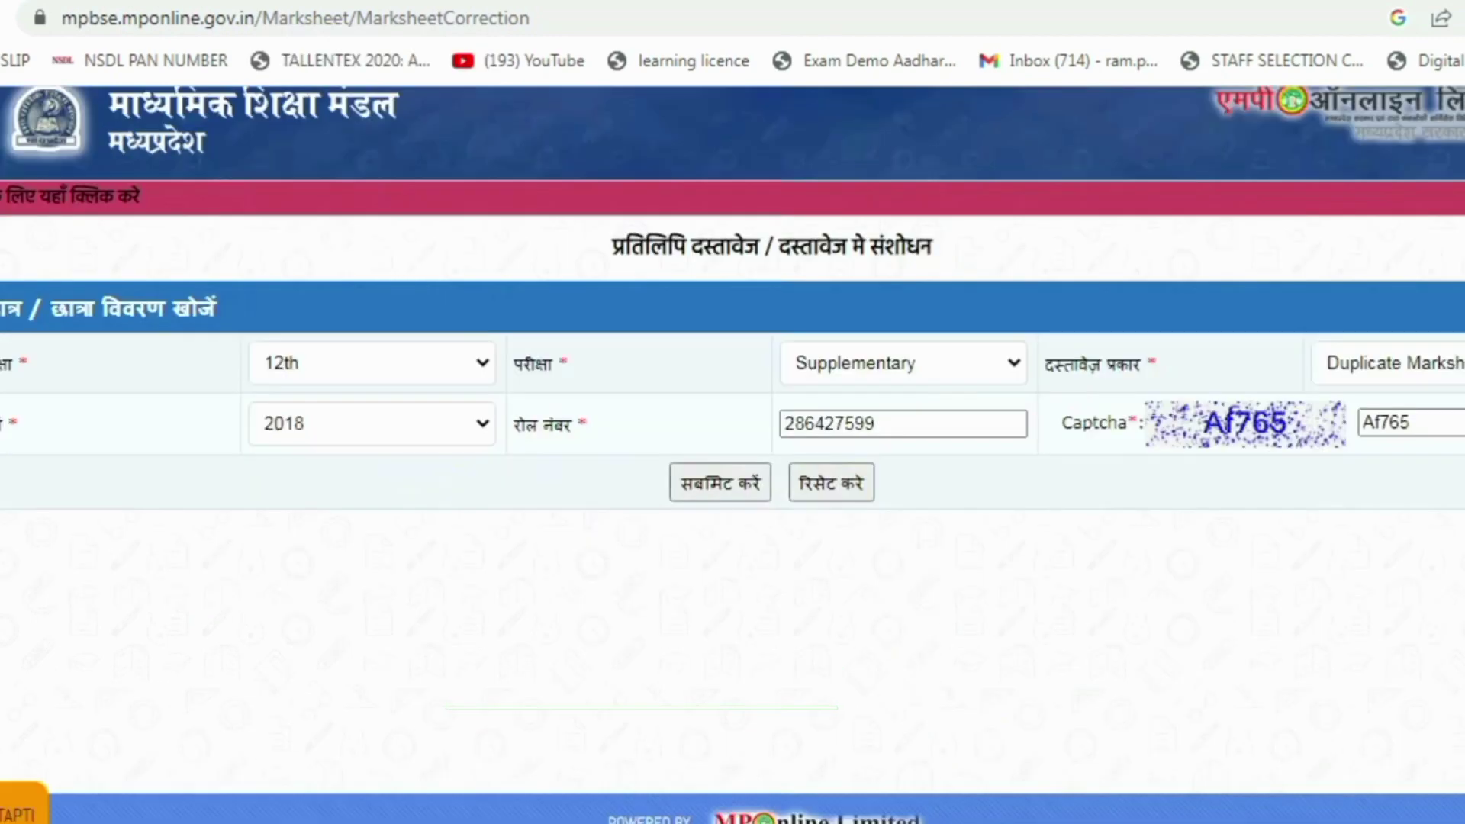
pyautogui.click(733, 484)
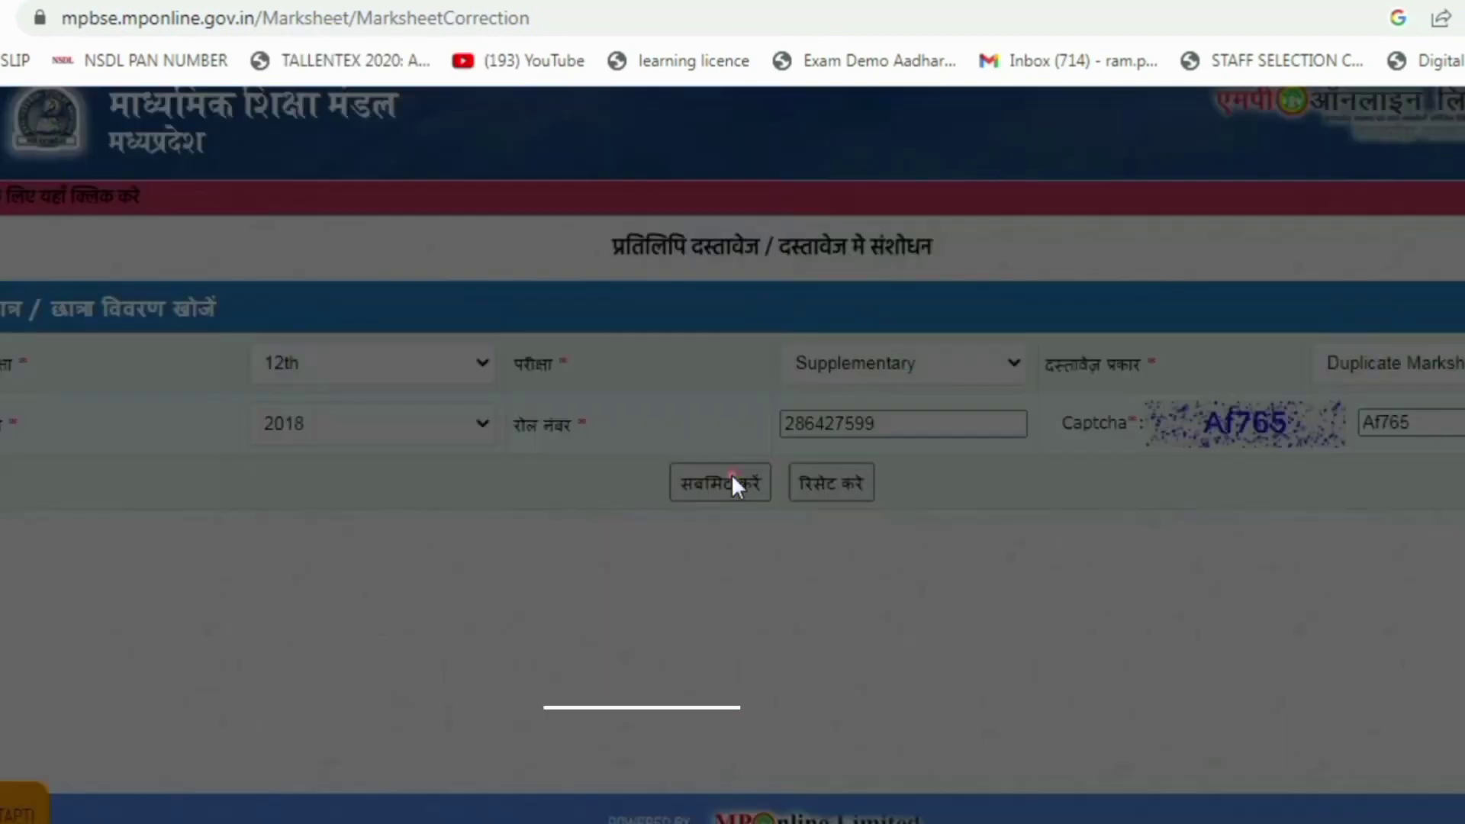
pyautogui.scroll(-5, 858, 589)
# In the ID-proof section, which warns against uploading Aadhaar, choose Driving License as the ID type
pyautogui.scroll(-4, 927, 586)
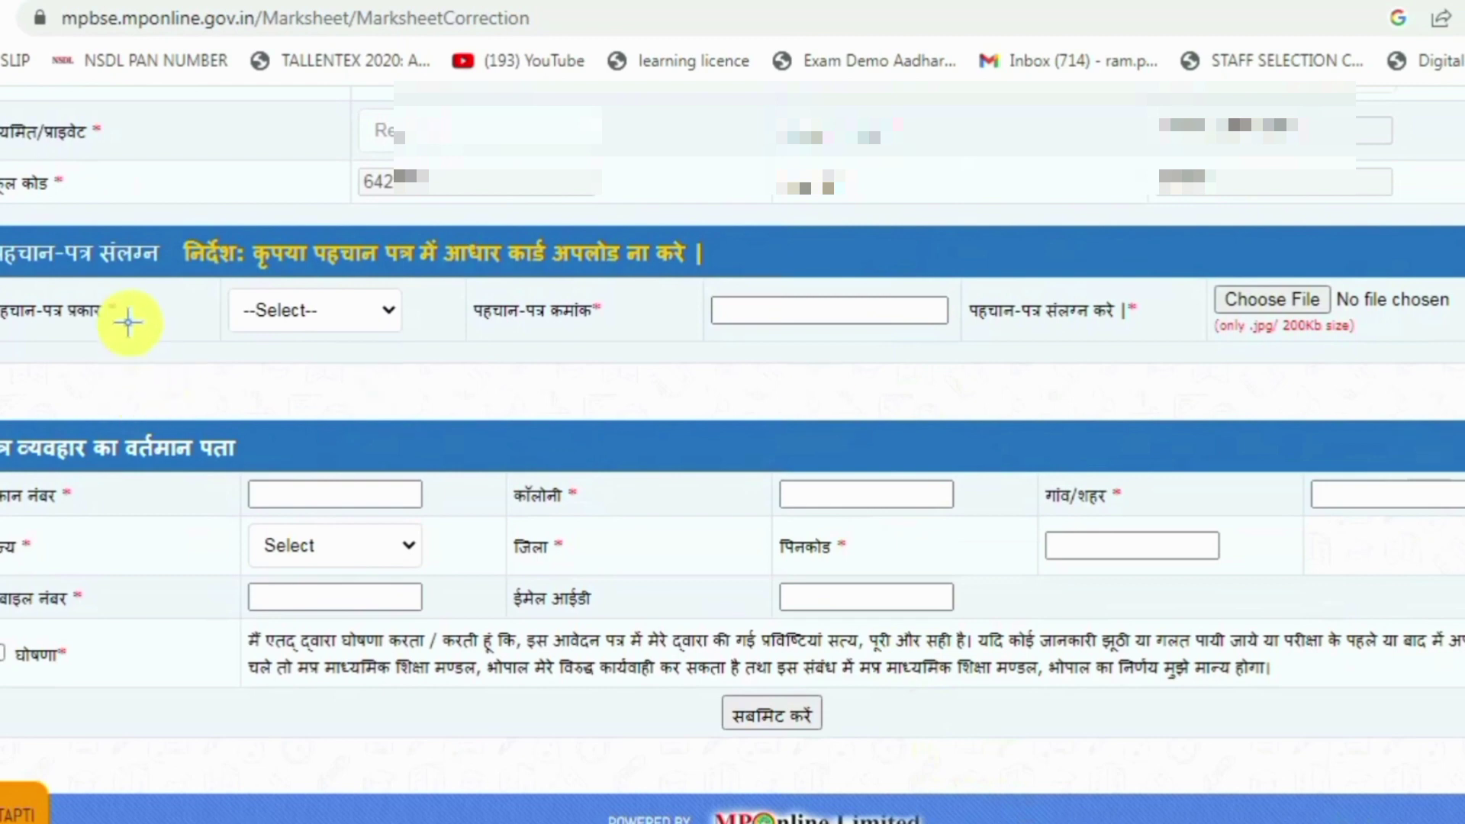
pyautogui.moveTo(2, 218); pyautogui.dragTo(195, 279)
pyautogui.moveTo(237, 224)
pyautogui.mouseDown()
pyautogui.moveTo(396, 263)
pyautogui.moveTo(714, 280)
pyautogui.mouseUp()
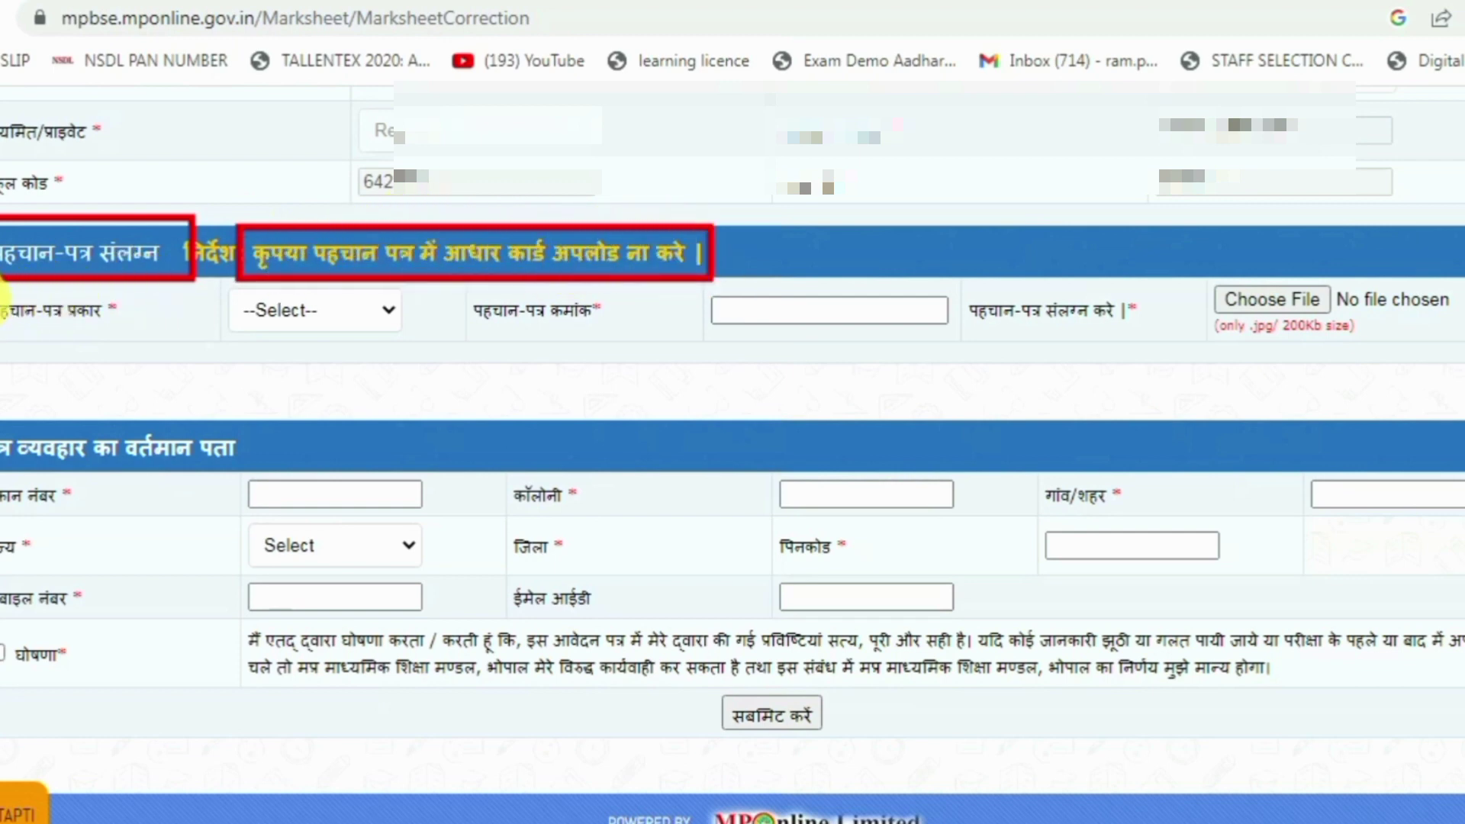
pyautogui.moveTo(3, 287); pyautogui.dragTo(238, 357)
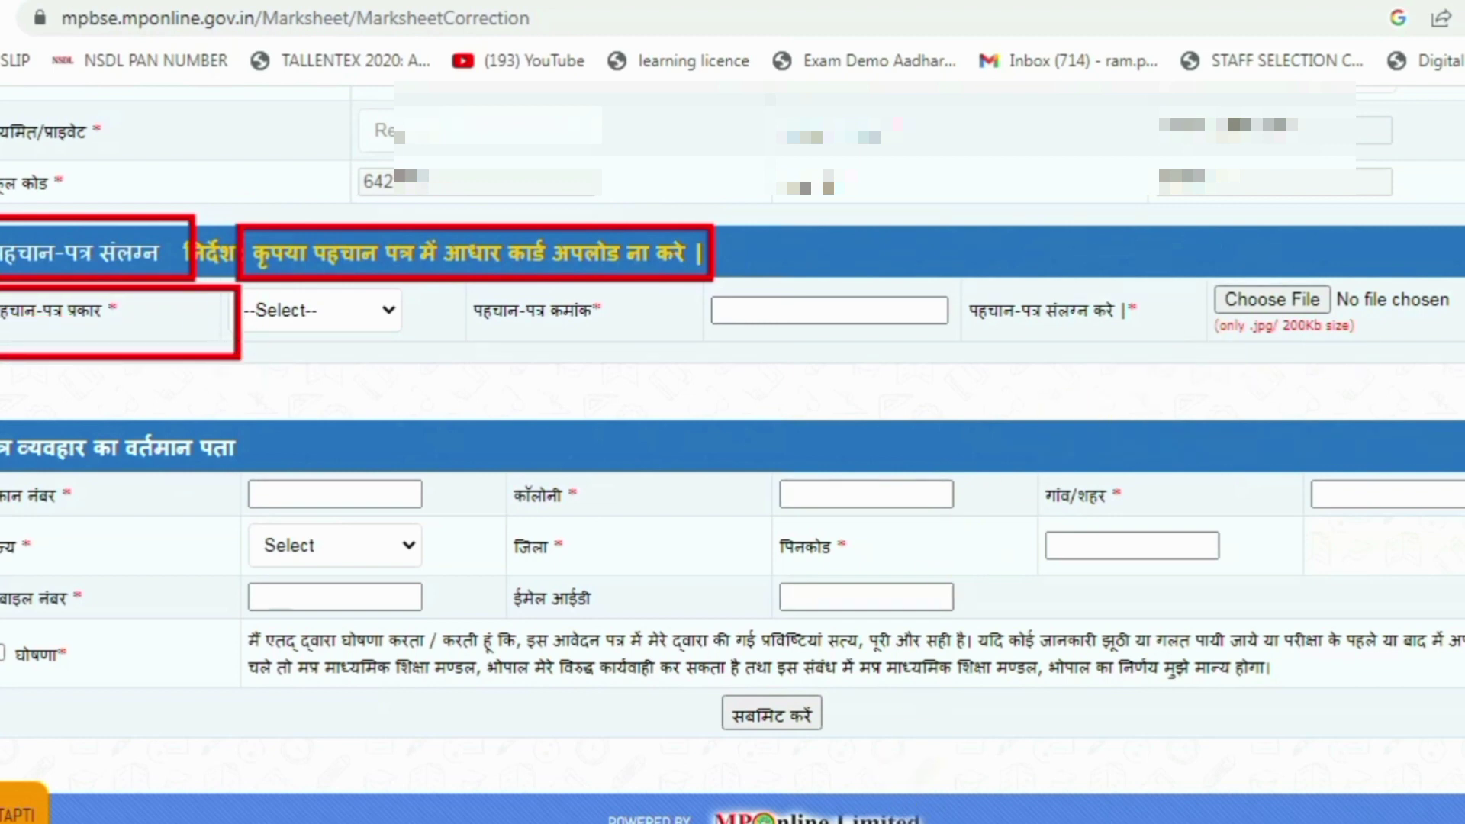
pyautogui.press('Escape')
pyautogui.click(348, 302)
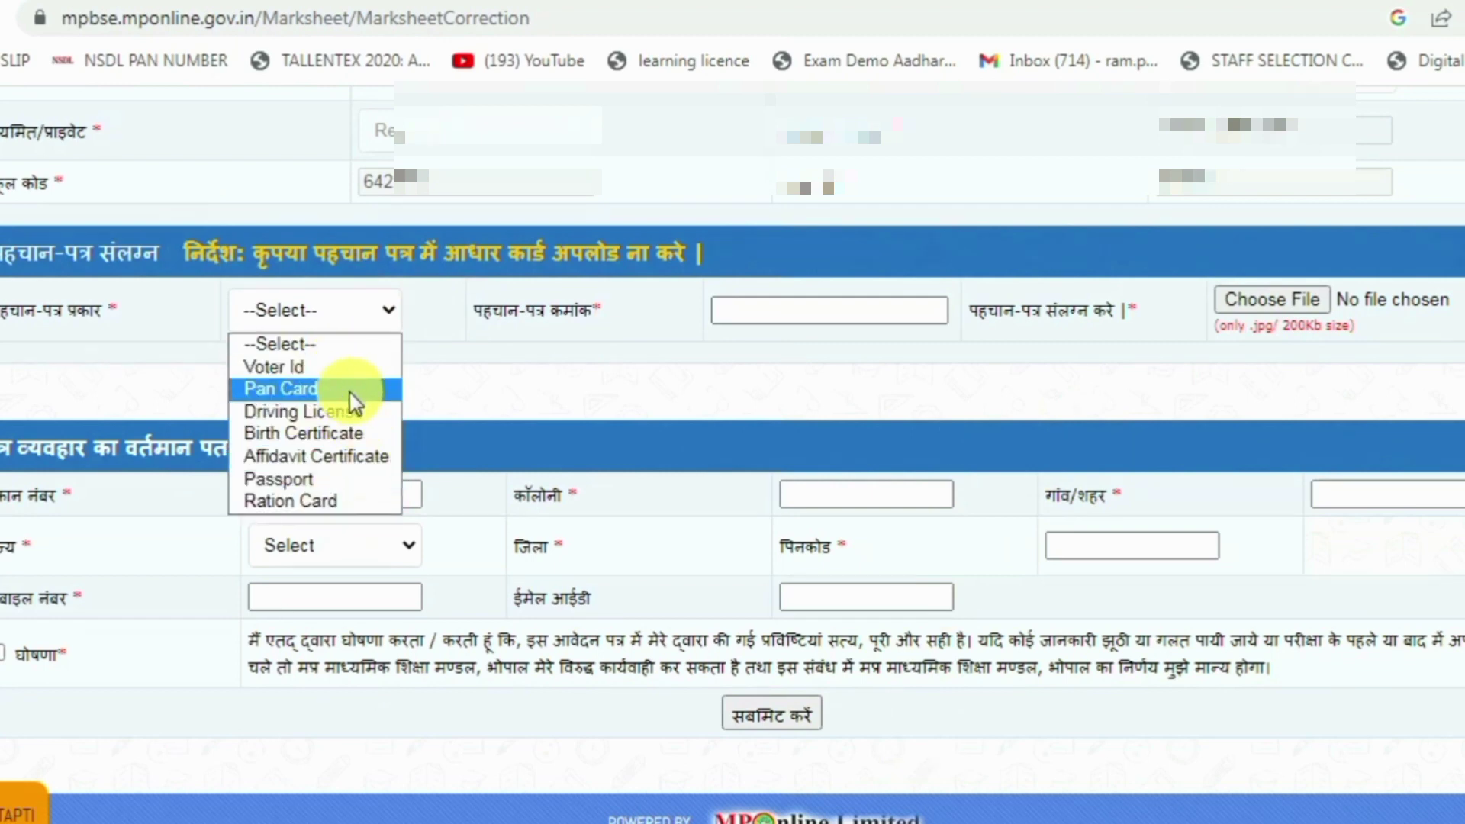
pyautogui.click(302, 413)
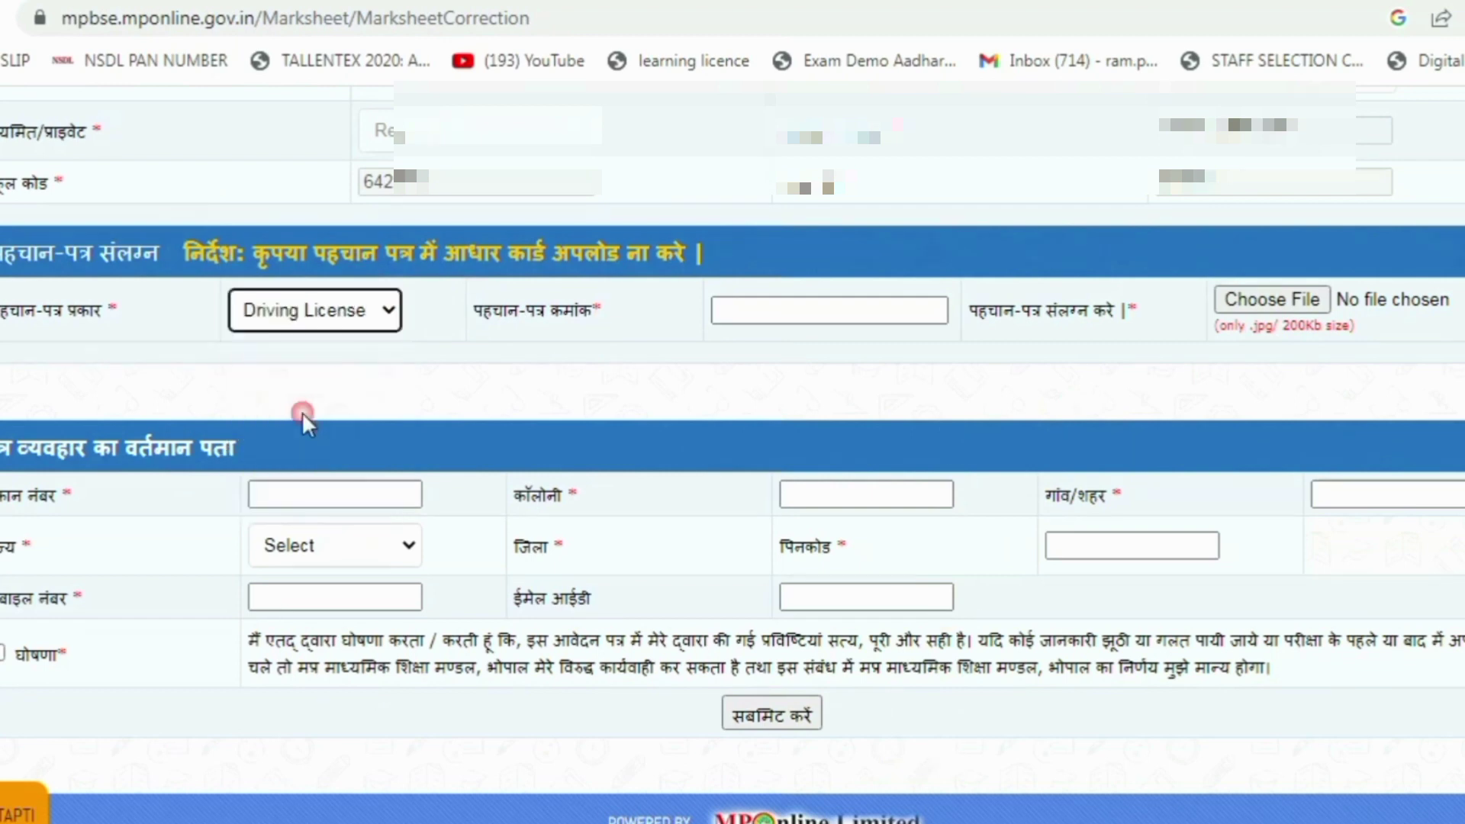
pyautogui.click(734, 319)
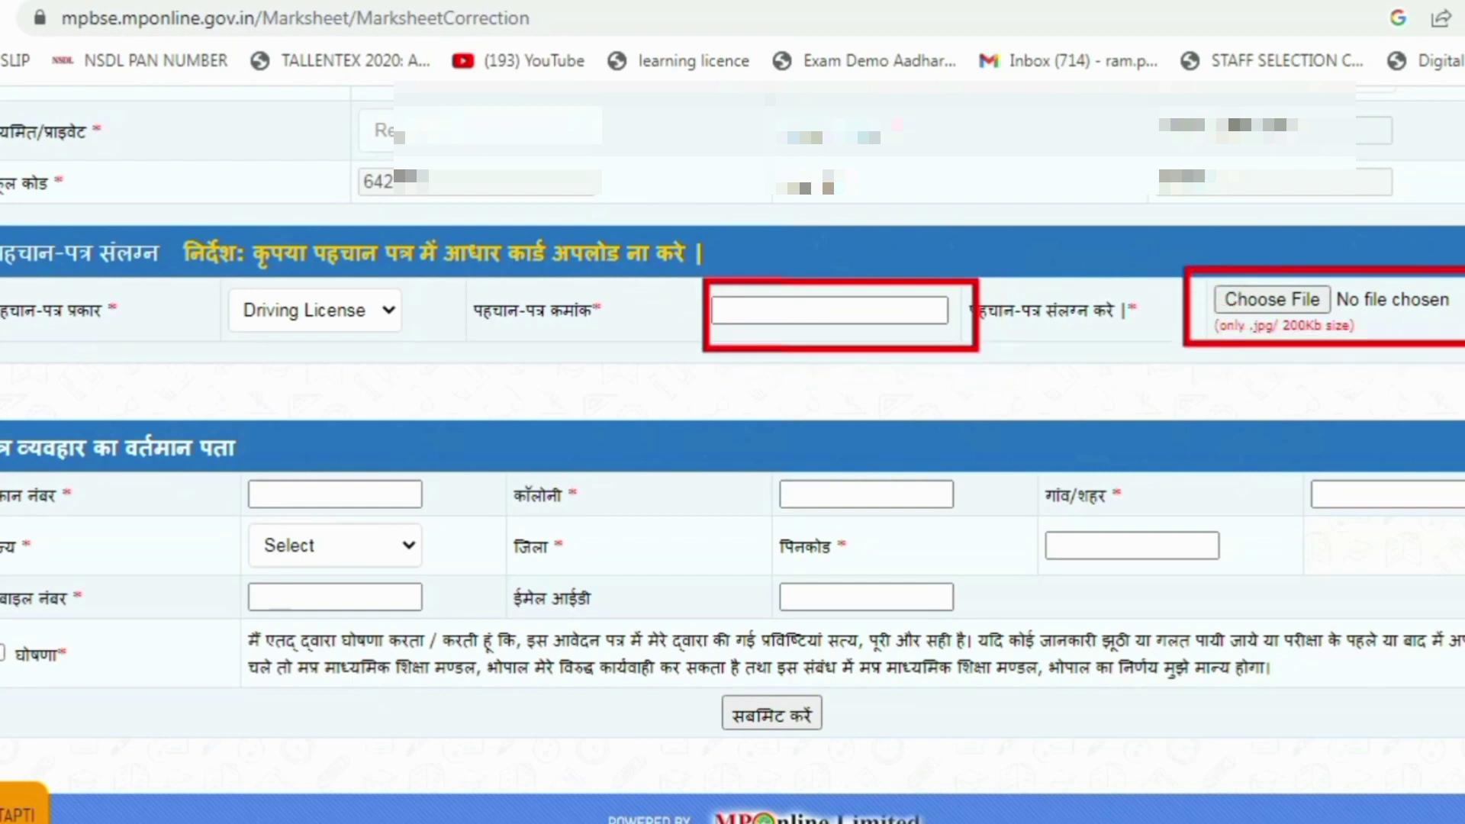
pyautogui.moveTo(221, 477)
pyautogui.mouseDown()
pyautogui.moveTo(386, 521)
pyautogui.moveTo(445, 517)
pyautogui.mouseUp()
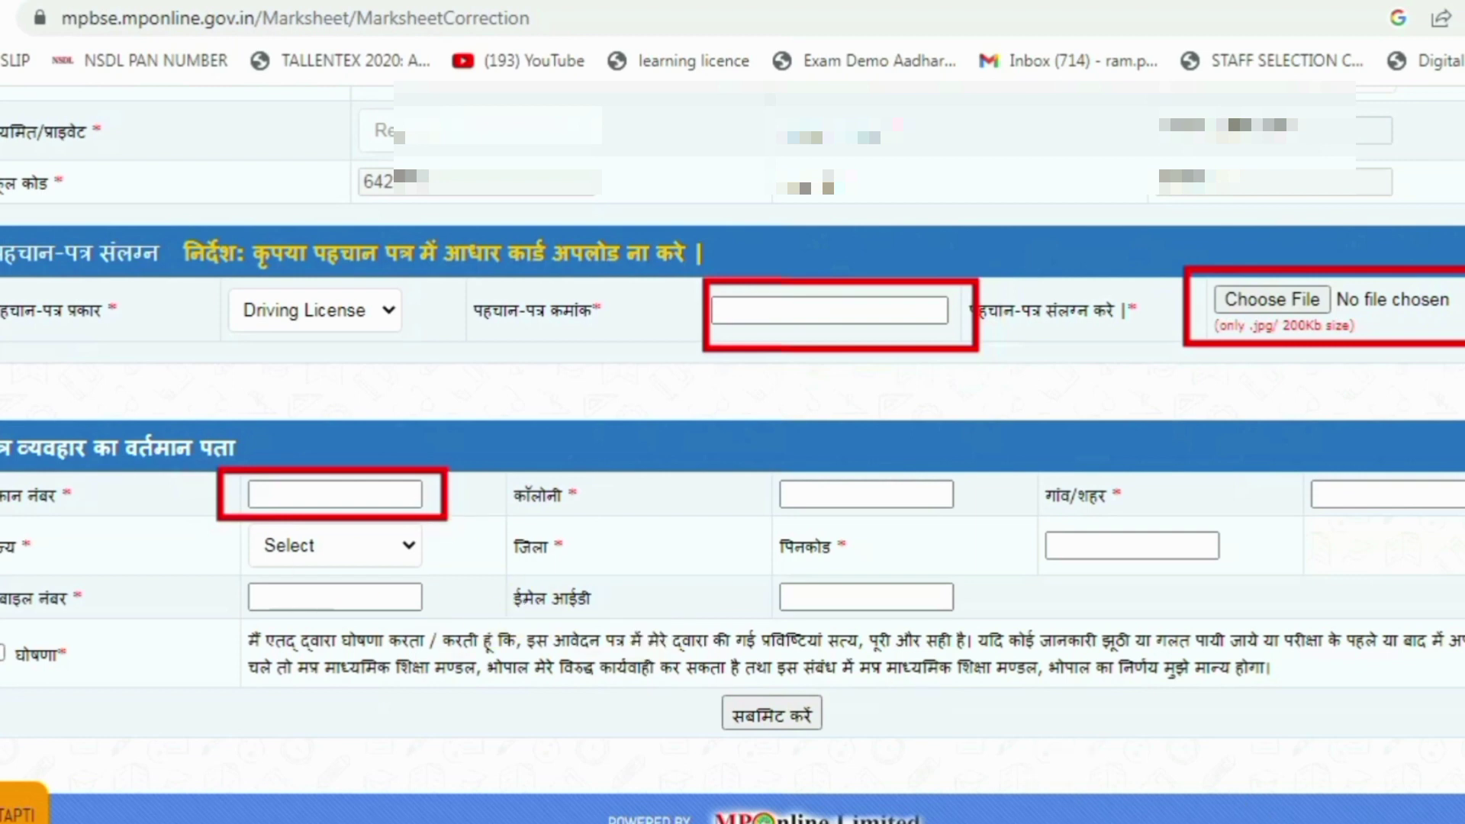
pyautogui.hotkey('ctrl', 'z')
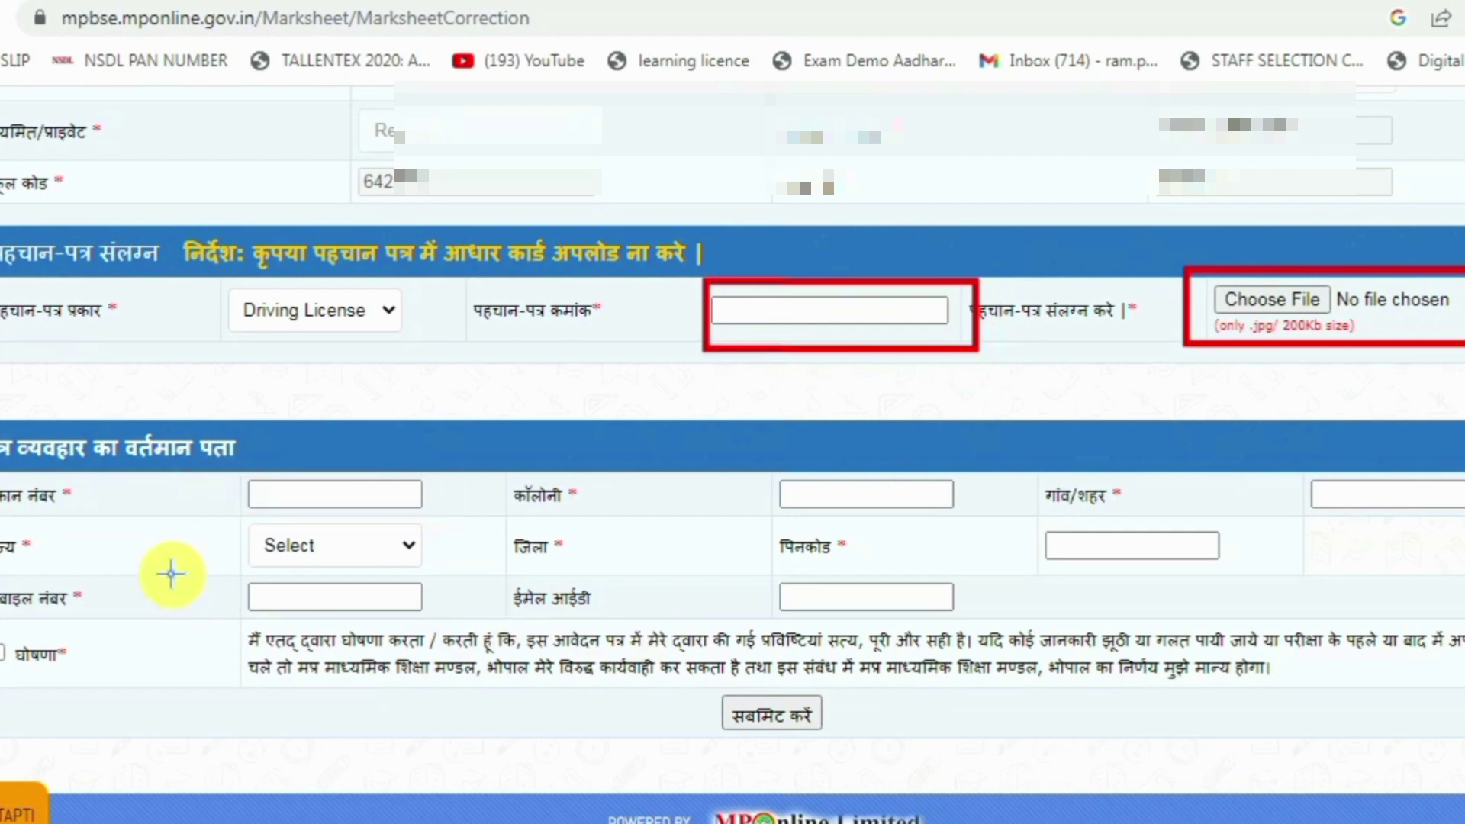
pyautogui.moveTo(2, 413)
pyautogui.mouseDown()
pyautogui.moveTo(222, 446)
pyautogui.moveTo(235, 468)
pyautogui.moveTo(436, 525)
pyautogui.mouseUp()
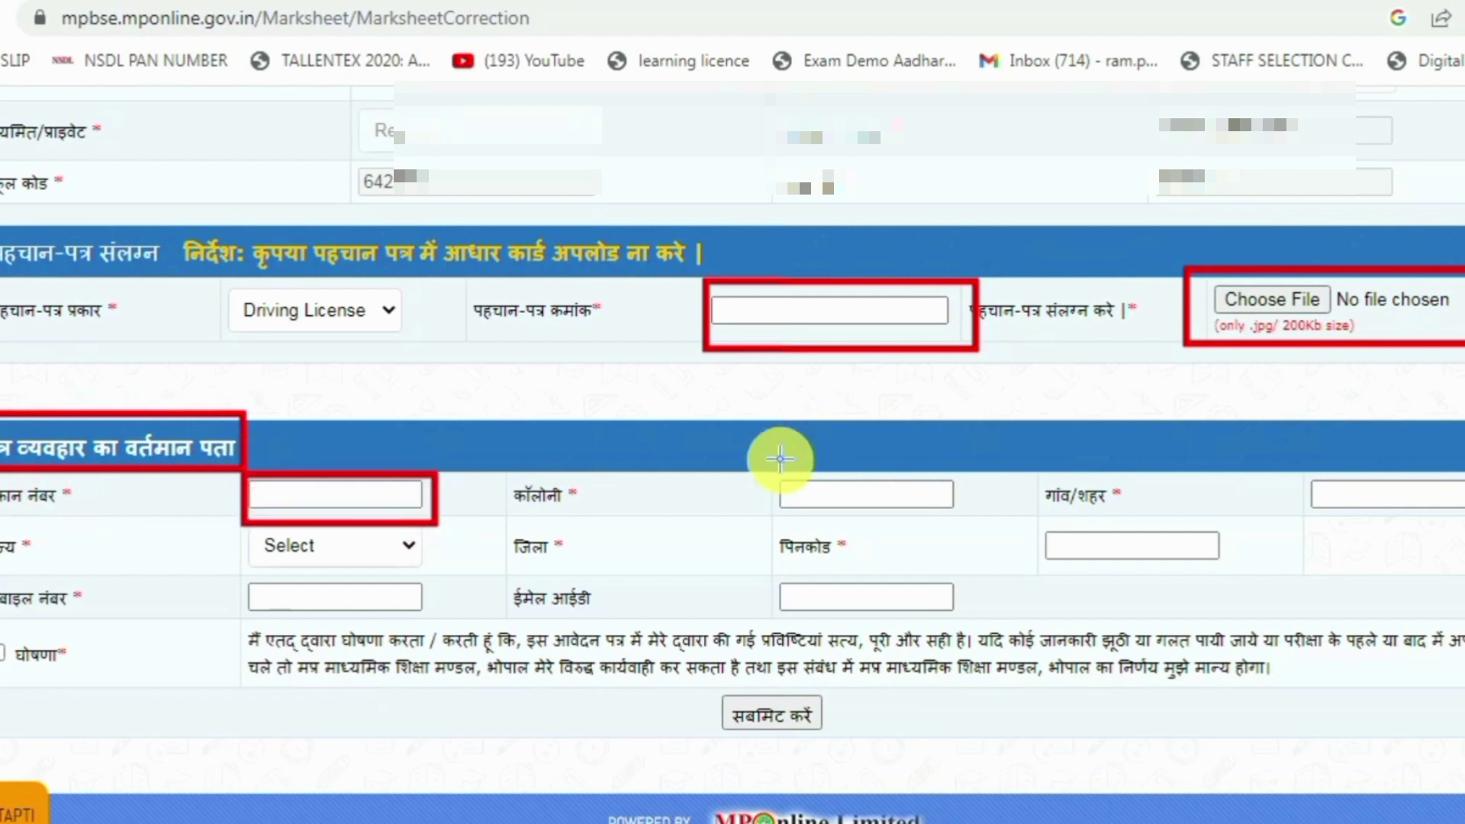
pyautogui.moveTo(745, 466); pyautogui.dragTo(971, 523)
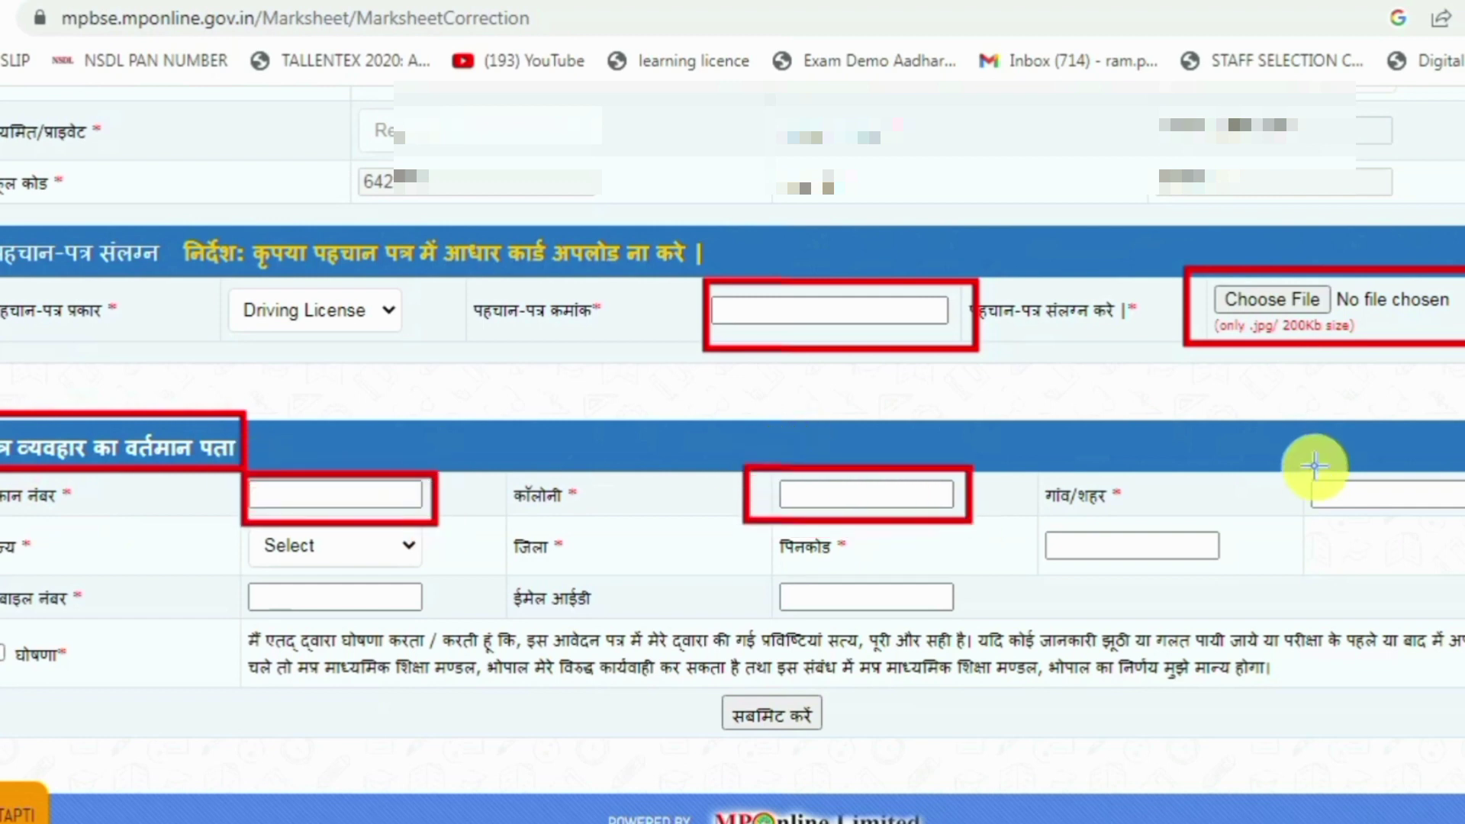
pyautogui.moveTo(1295, 471); pyautogui.dragTo(1462, 522)
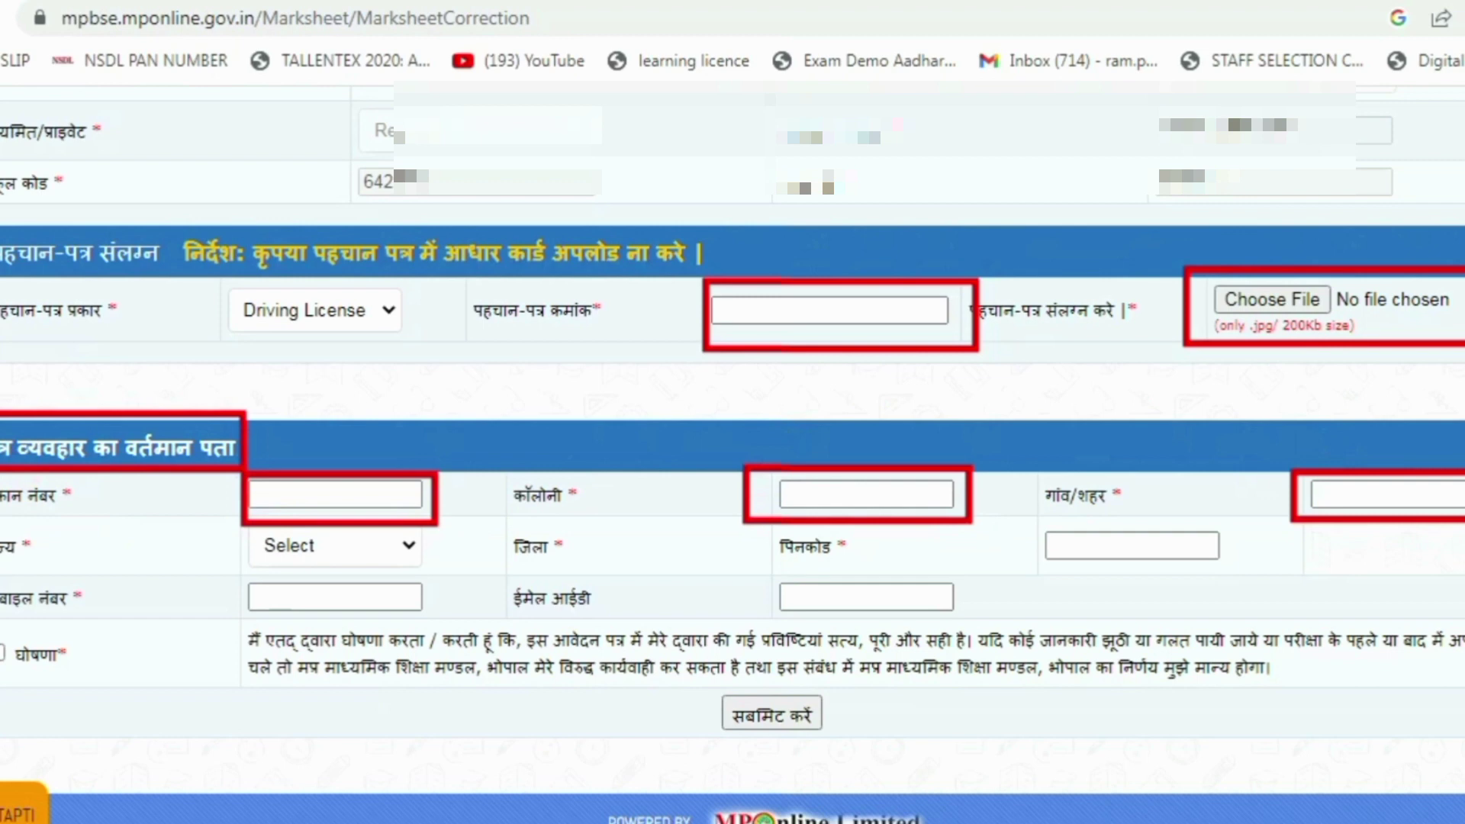
pyautogui.moveTo(225, 521)
pyautogui.mouseDown()
pyautogui.moveTo(437, 581)
pyautogui.moveTo(429, 571)
pyautogui.mouseUp()
pyautogui.moveTo(761, 525)
pyautogui.mouseDown()
pyautogui.moveTo(896, 578)
pyautogui.moveTo(962, 563)
pyautogui.mouseUp()
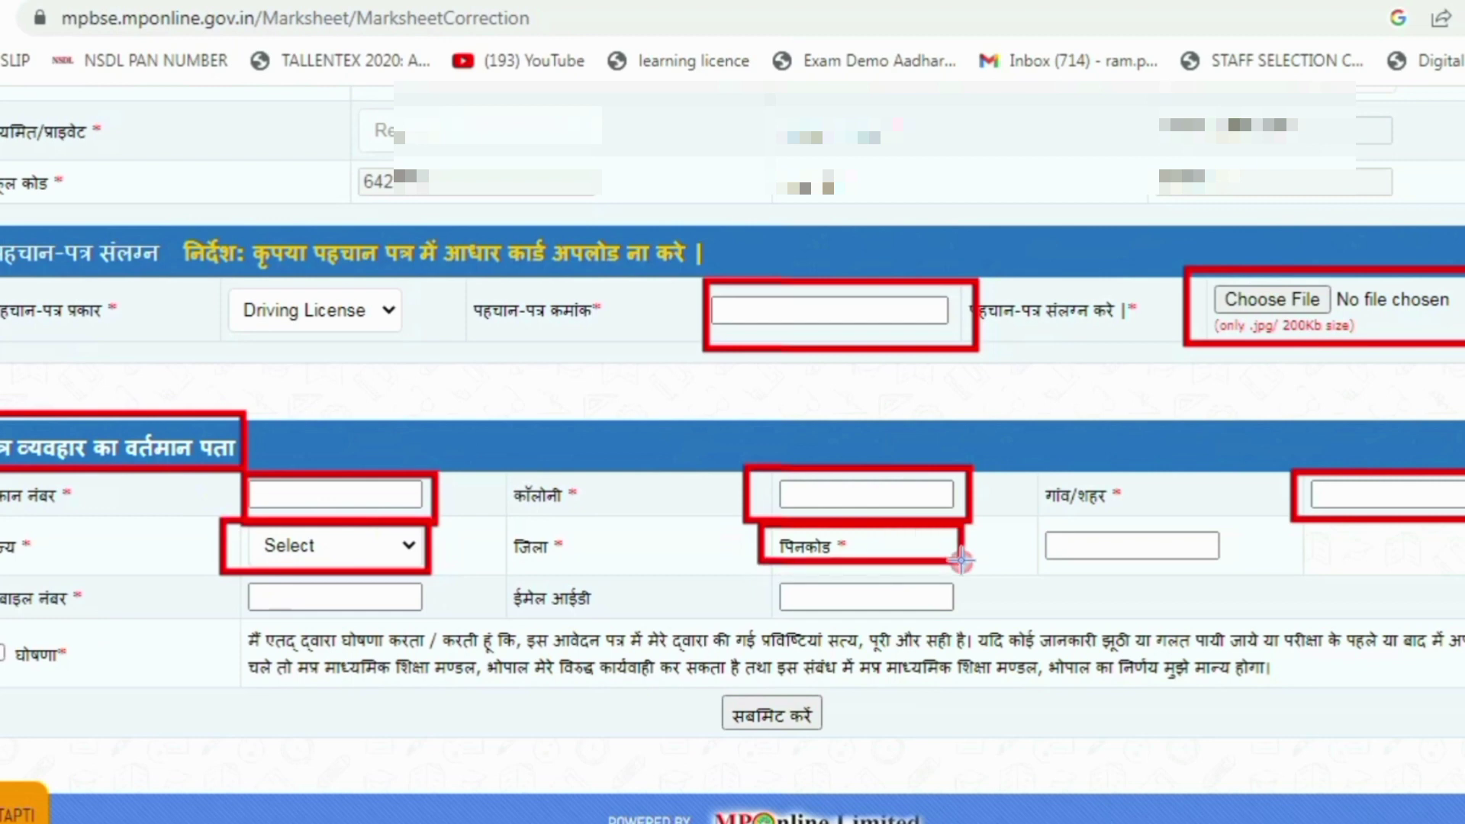
pyautogui.moveTo(515, 523); pyautogui.dragTo(672, 593)
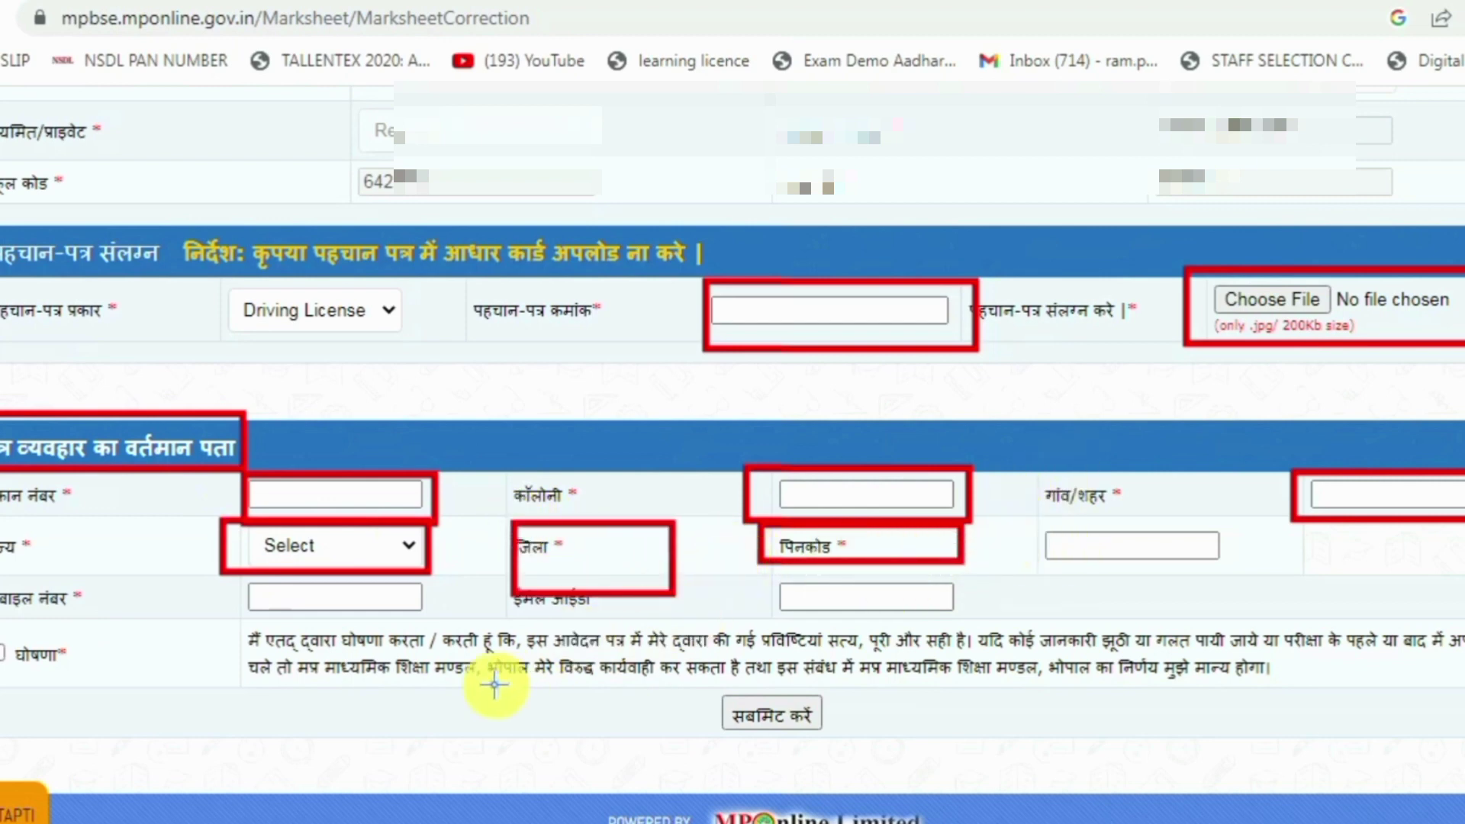
pyautogui.moveTo(225, 580)
pyautogui.mouseDown()
pyautogui.moveTo(382, 615)
pyautogui.moveTo(482, 617)
pyautogui.mouseUp()
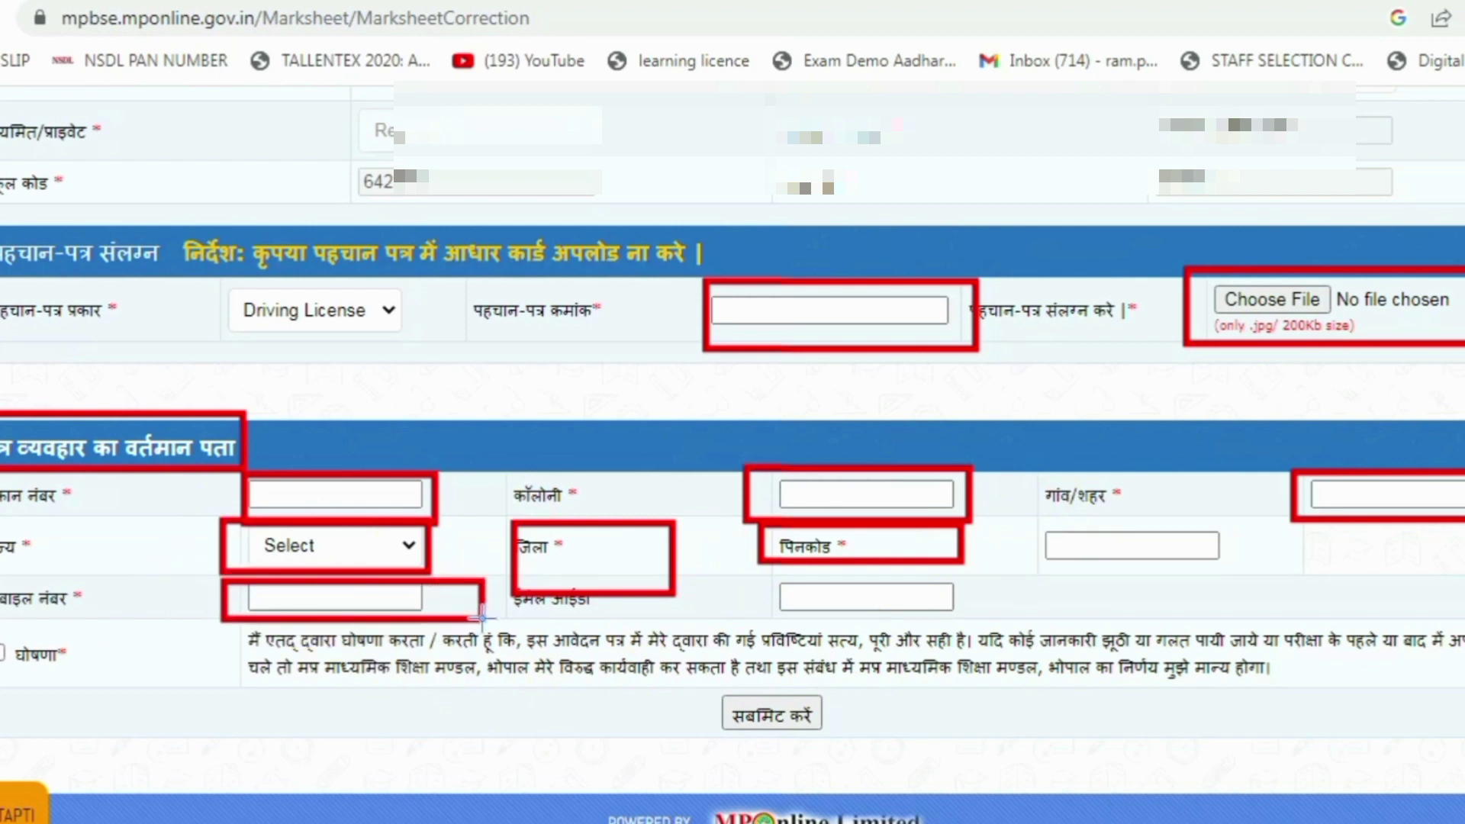
pyautogui.moveTo(731, 563); pyautogui.dragTo(988, 617)
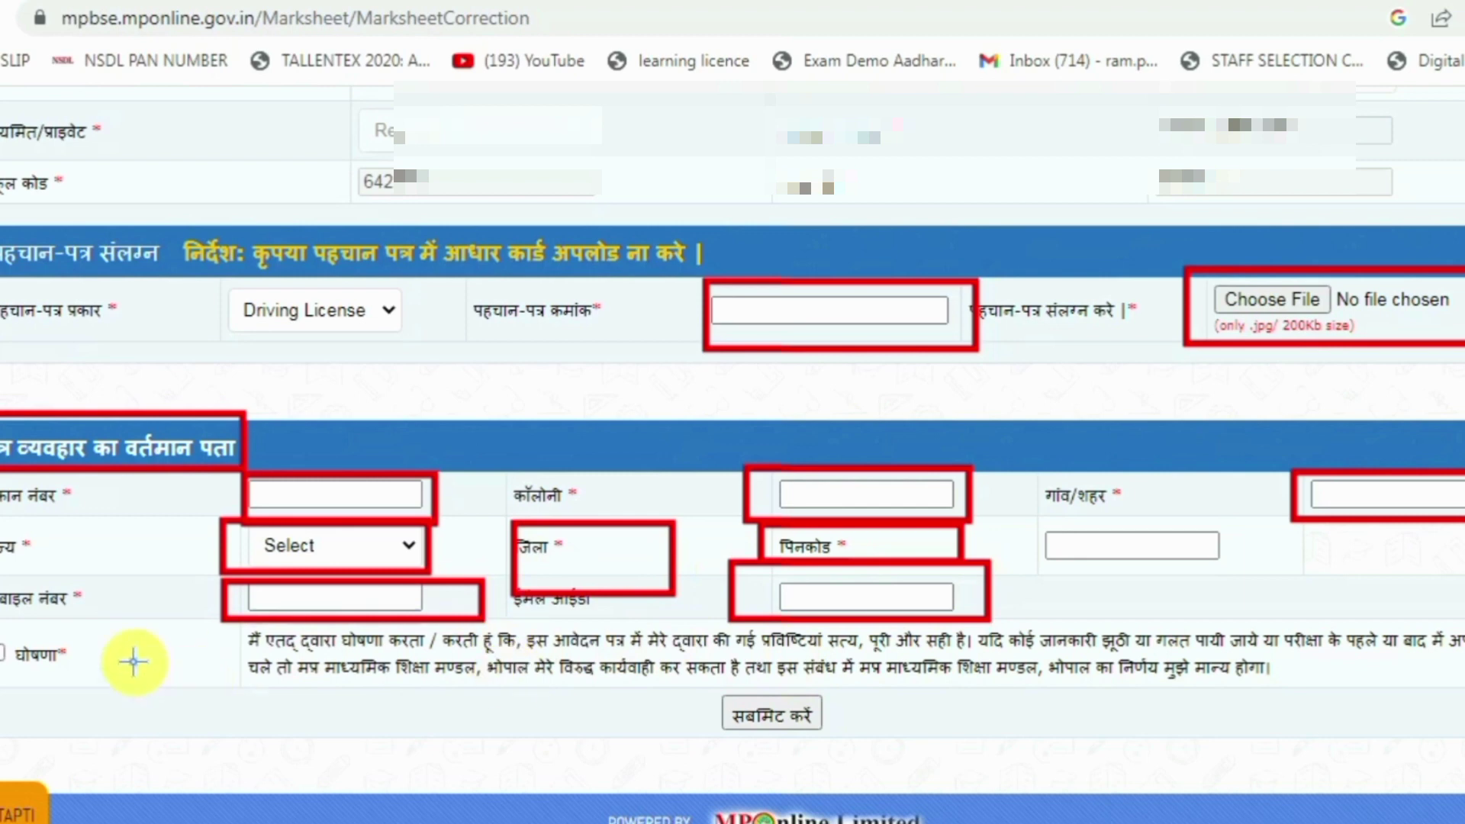
pyautogui.moveTo(0, 628); pyautogui.dragTo(109, 694)
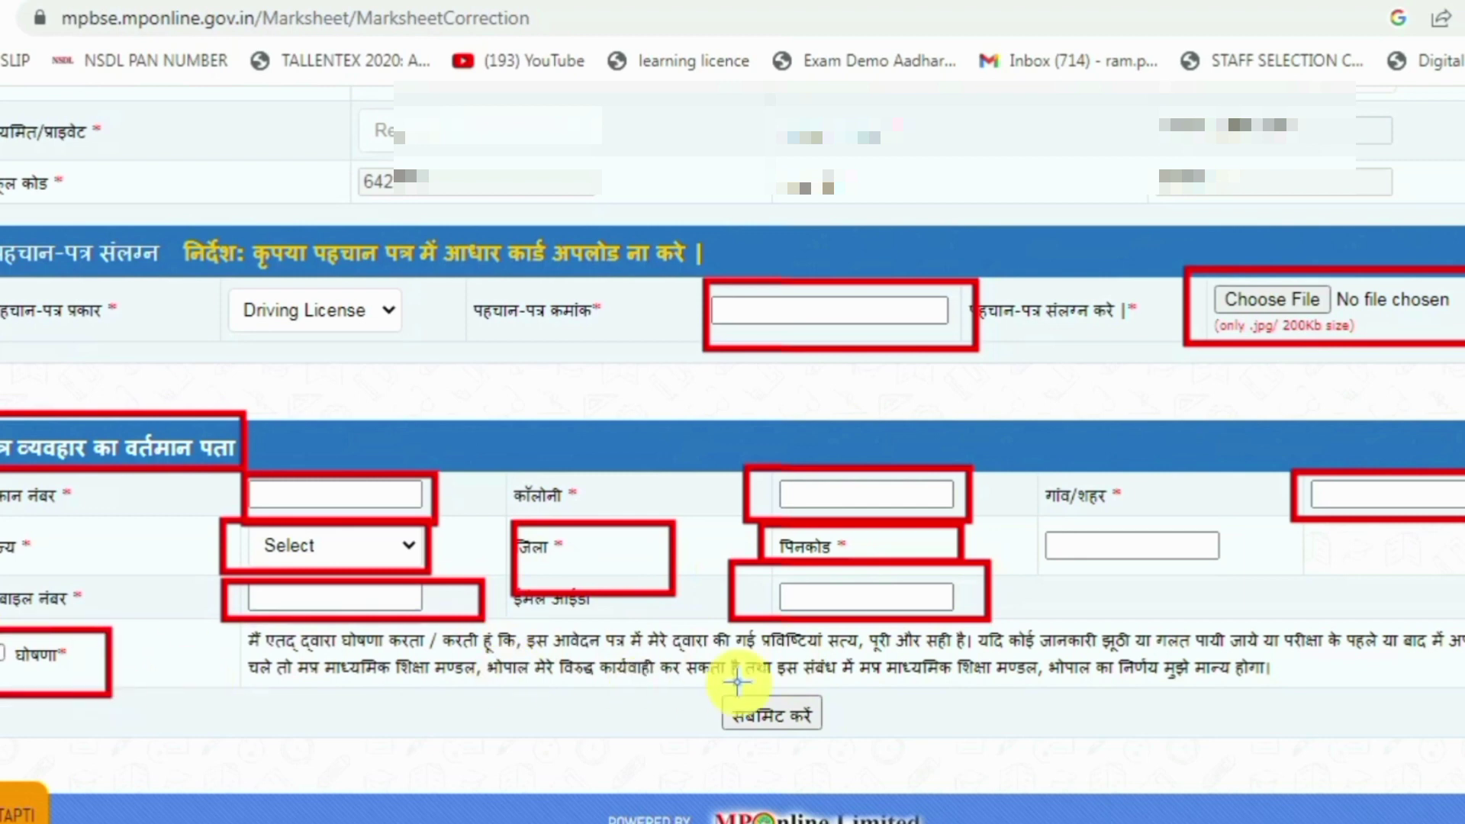
pyautogui.moveTo(694, 676); pyautogui.dragTo(871, 763)
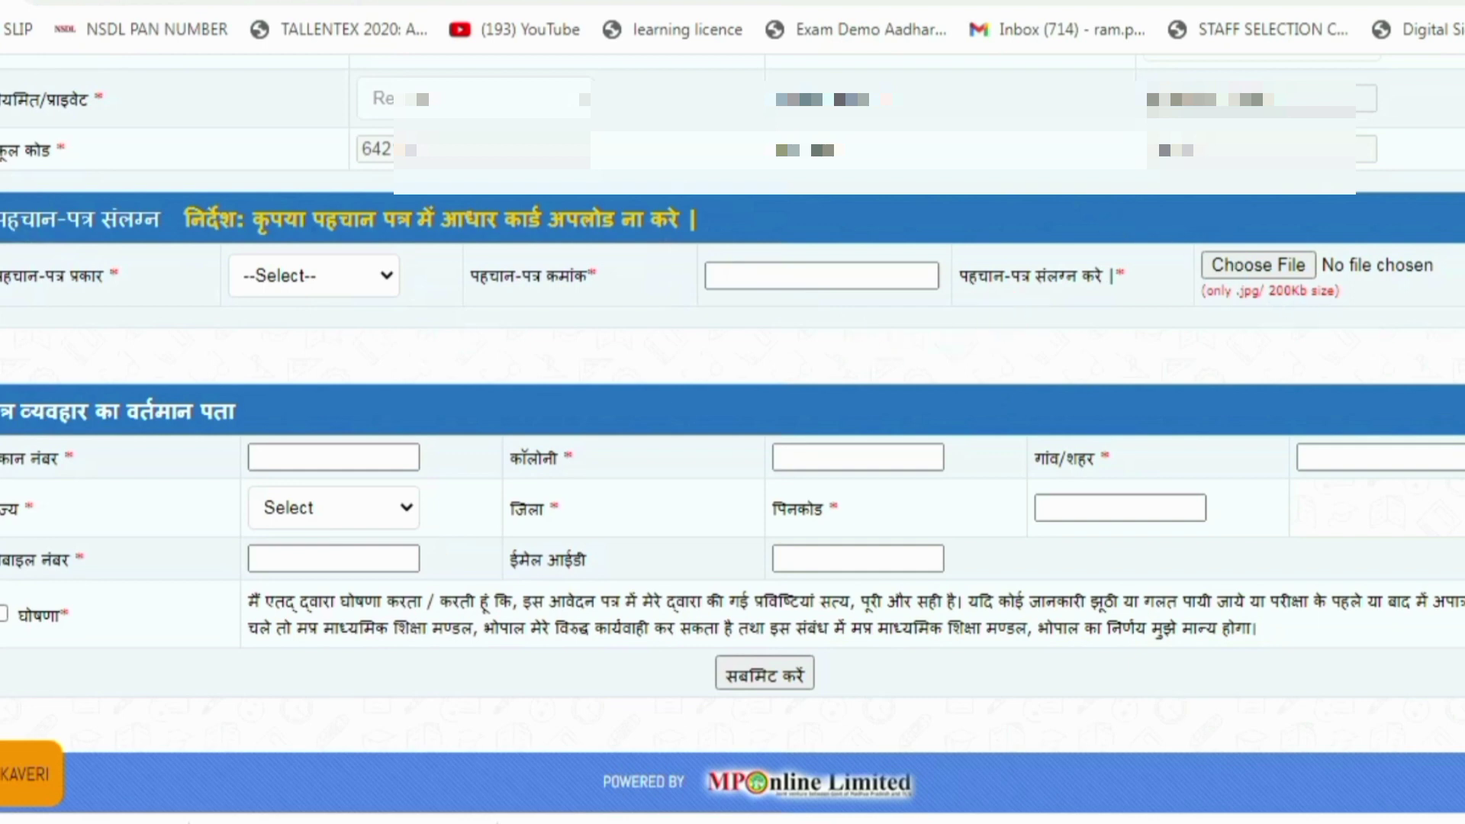
# Select Driving License as the पहचान-पत्र प्रकार and go to the पहचान-पत्र क्रमांक field
pyautogui.click(313, 285)
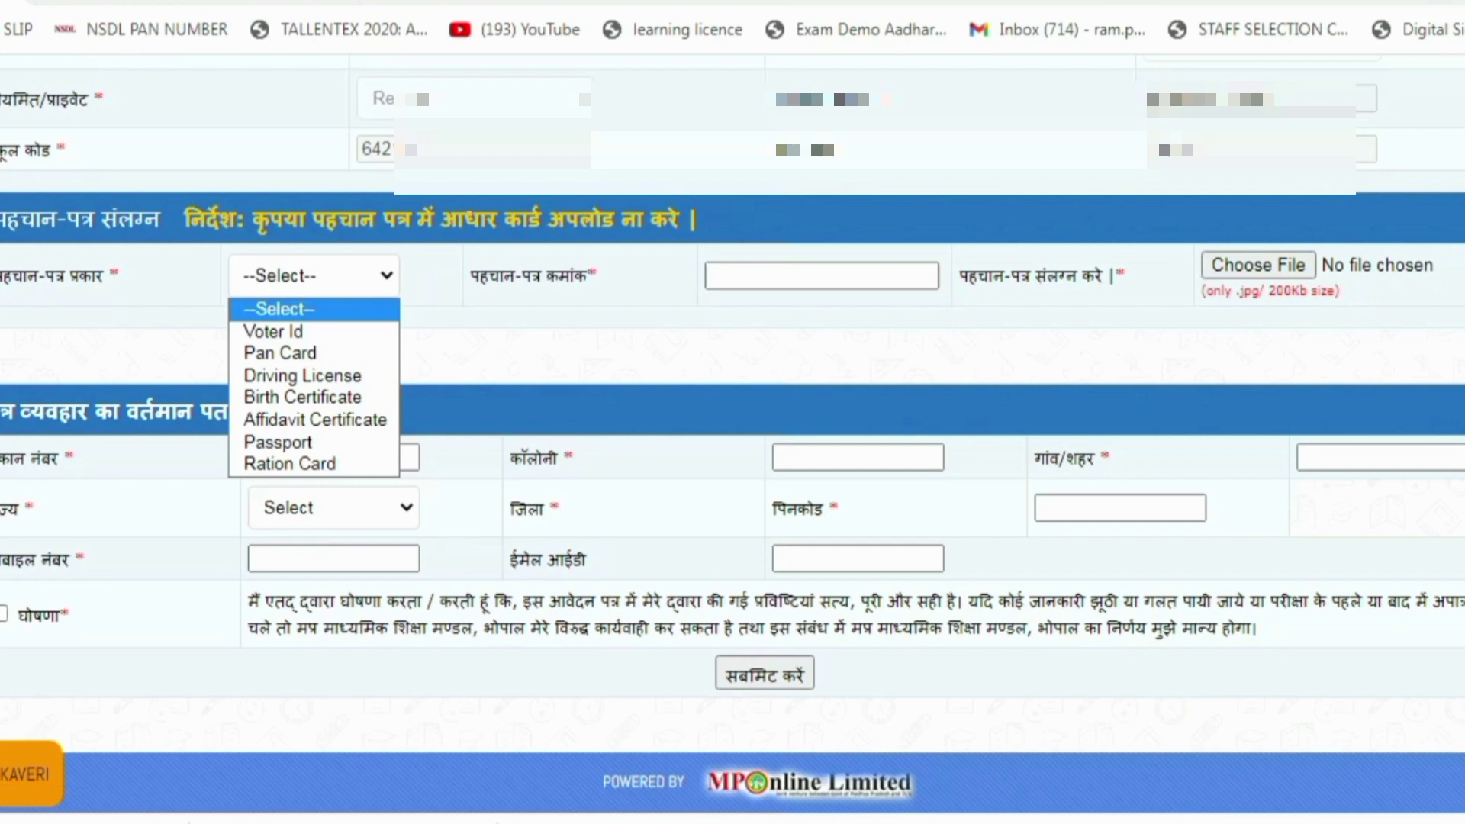
pyautogui.click(1092, 3)
pyautogui.click(300, 292)
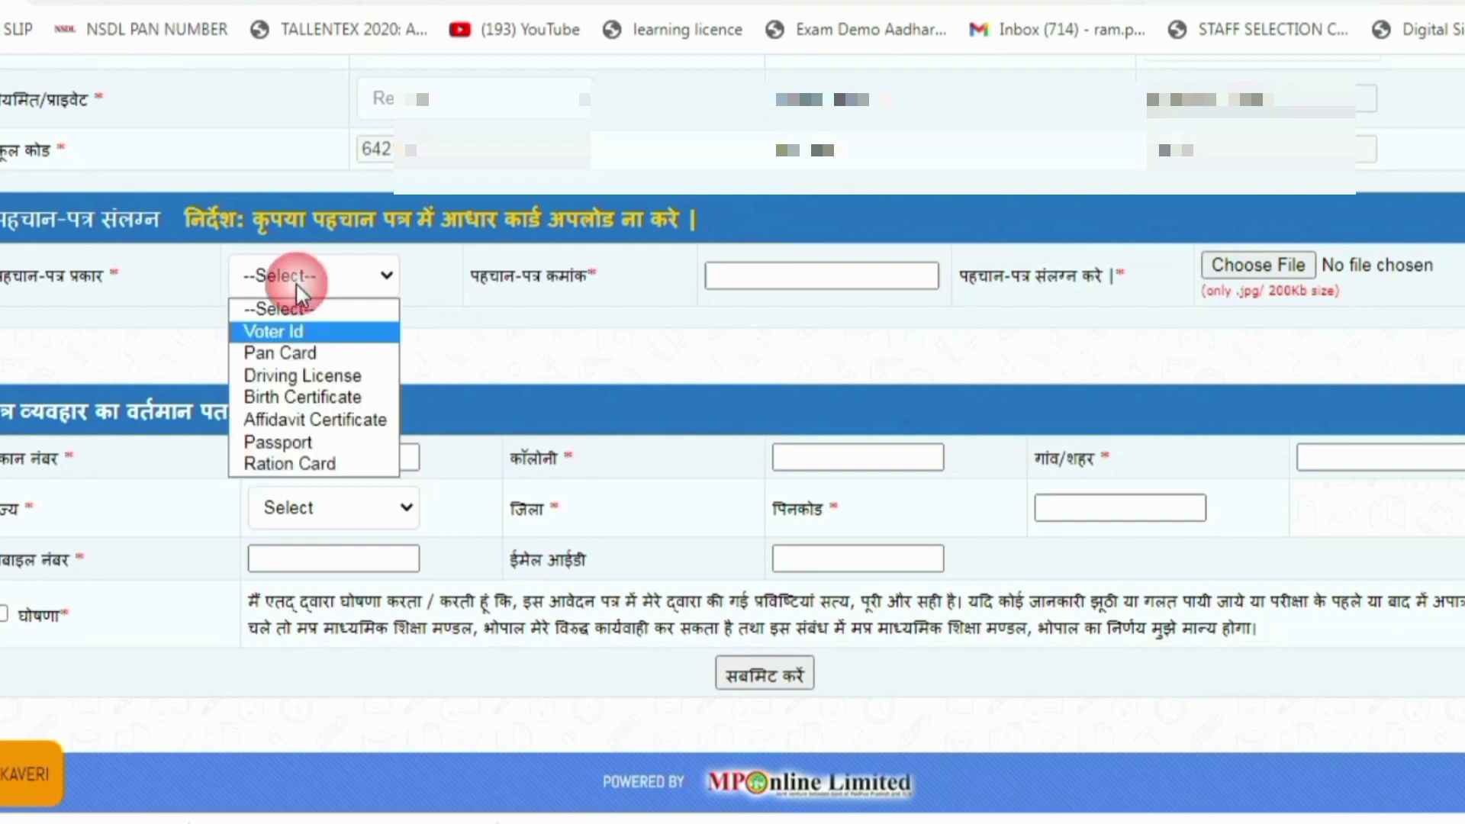
pyautogui.click(294, 376)
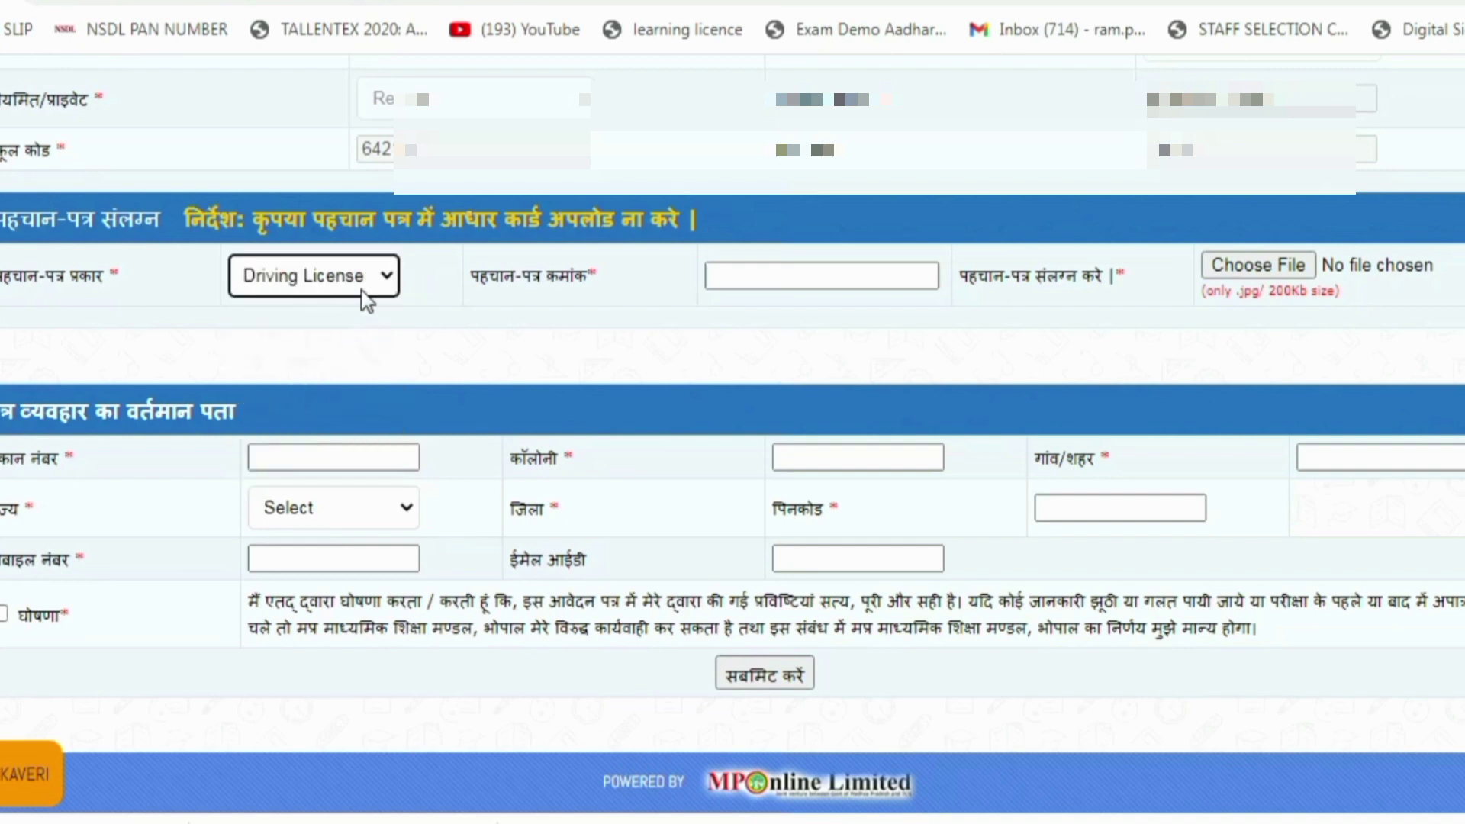
pyautogui.click(822, 276)
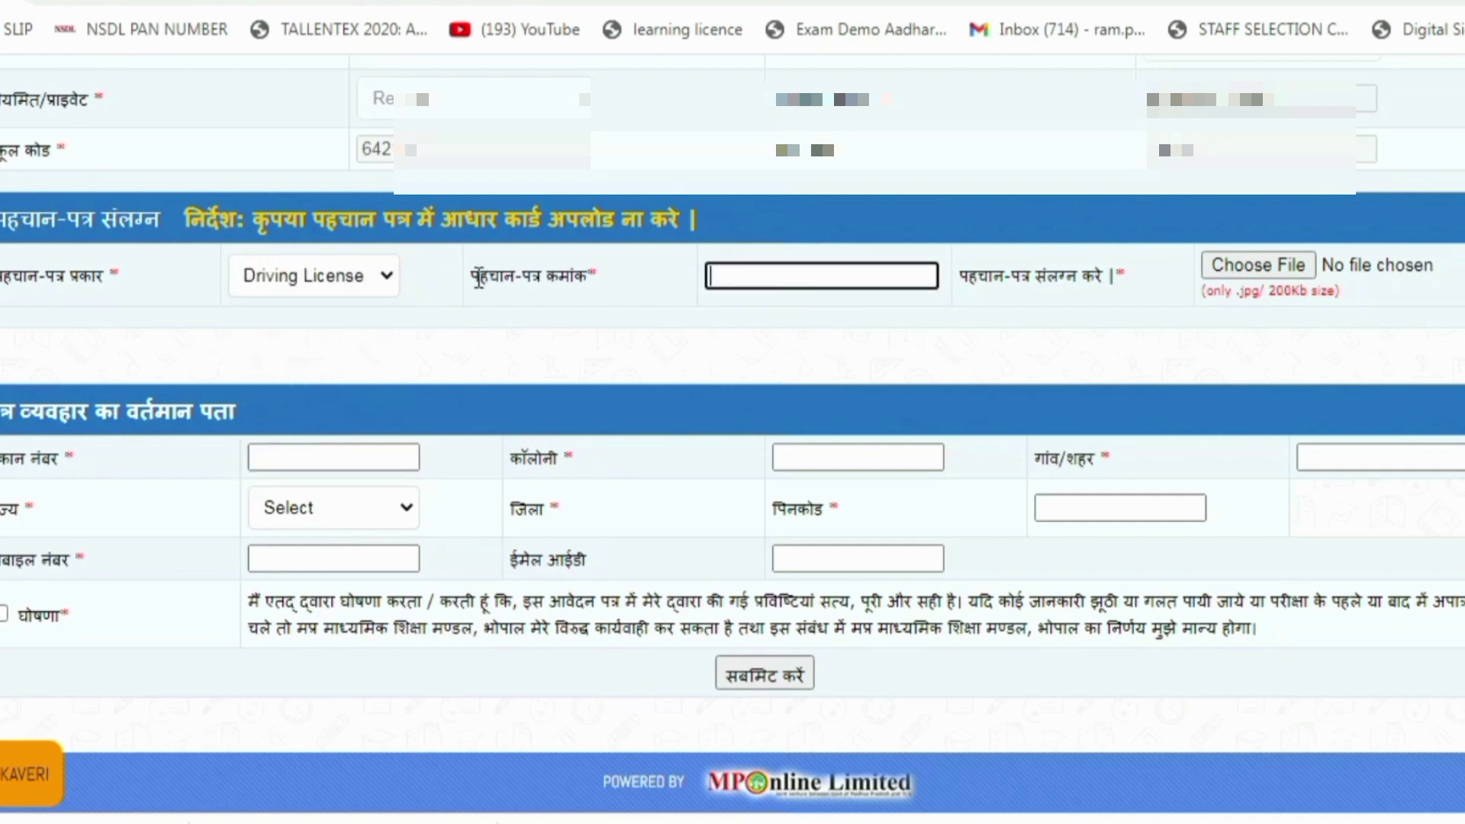
pyautogui.moveTo(480, 276); pyautogui.dragTo(598, 275)
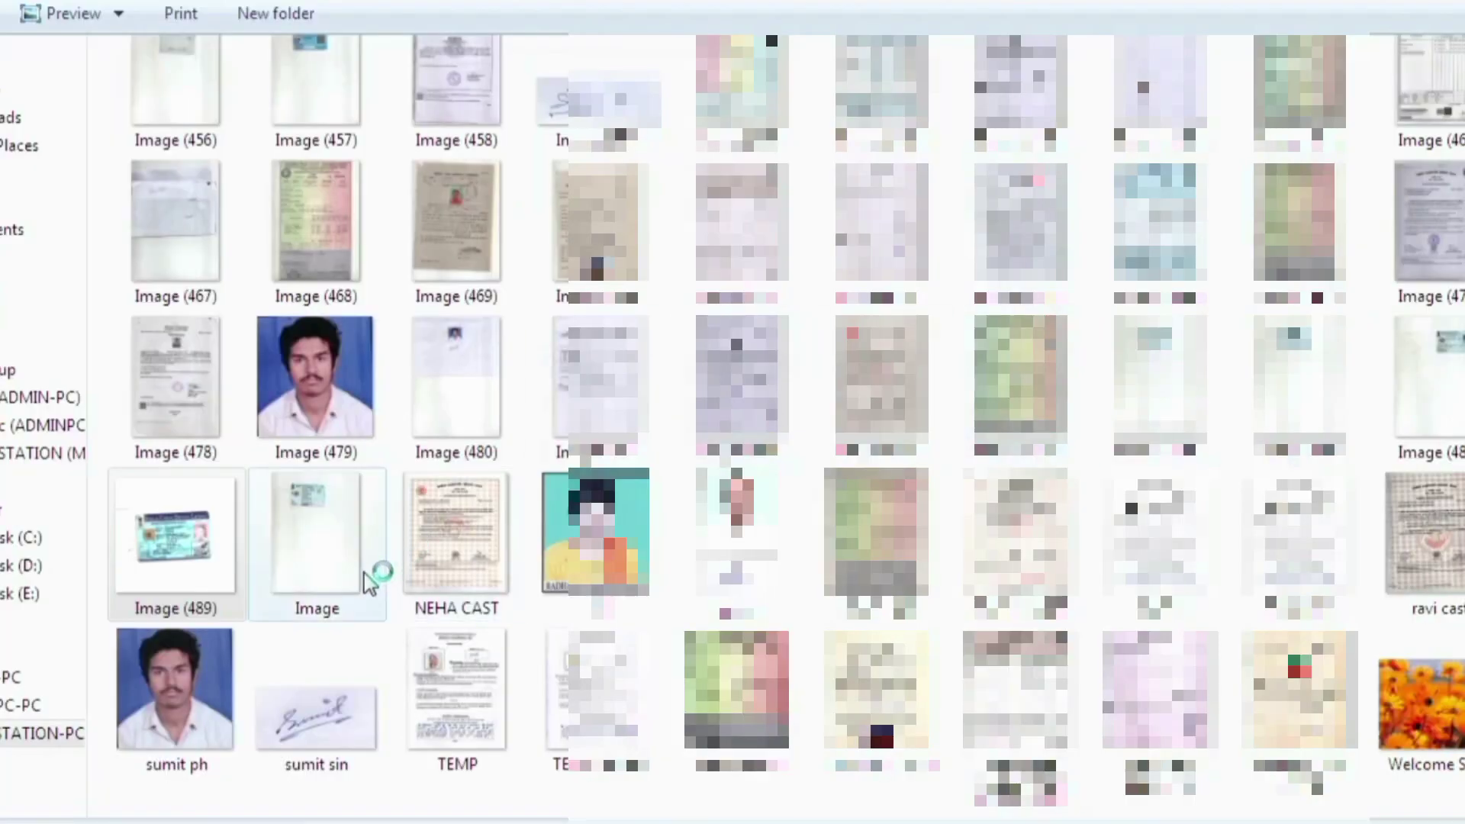
# Attach Image (489).jpg from My Documents > Scanned Documents as the ID-proof file
pyautogui.doubleClick(197, 561)
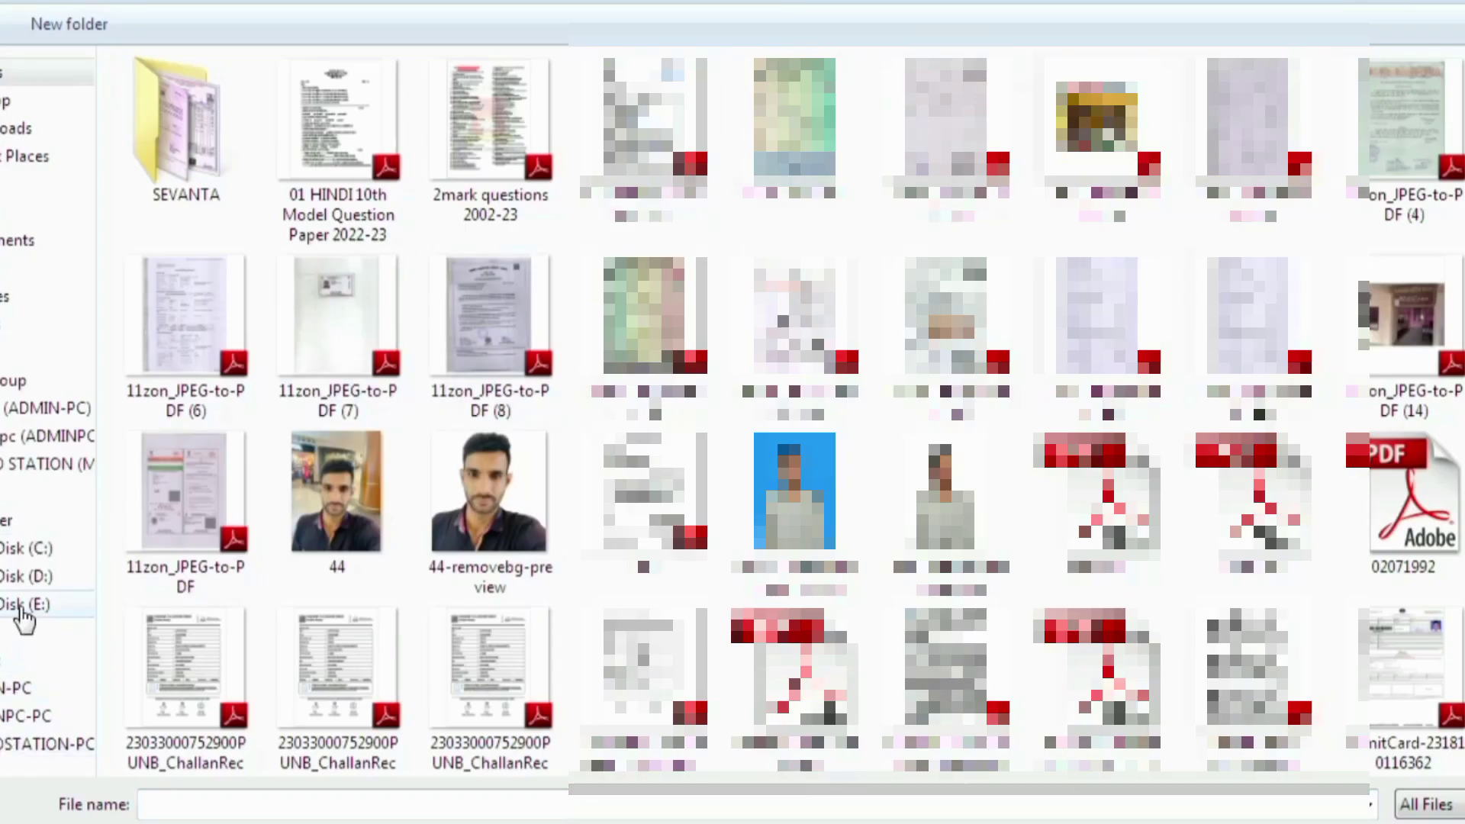
pyautogui.click(9, 746)
pyautogui.doubleClick(304, 102)
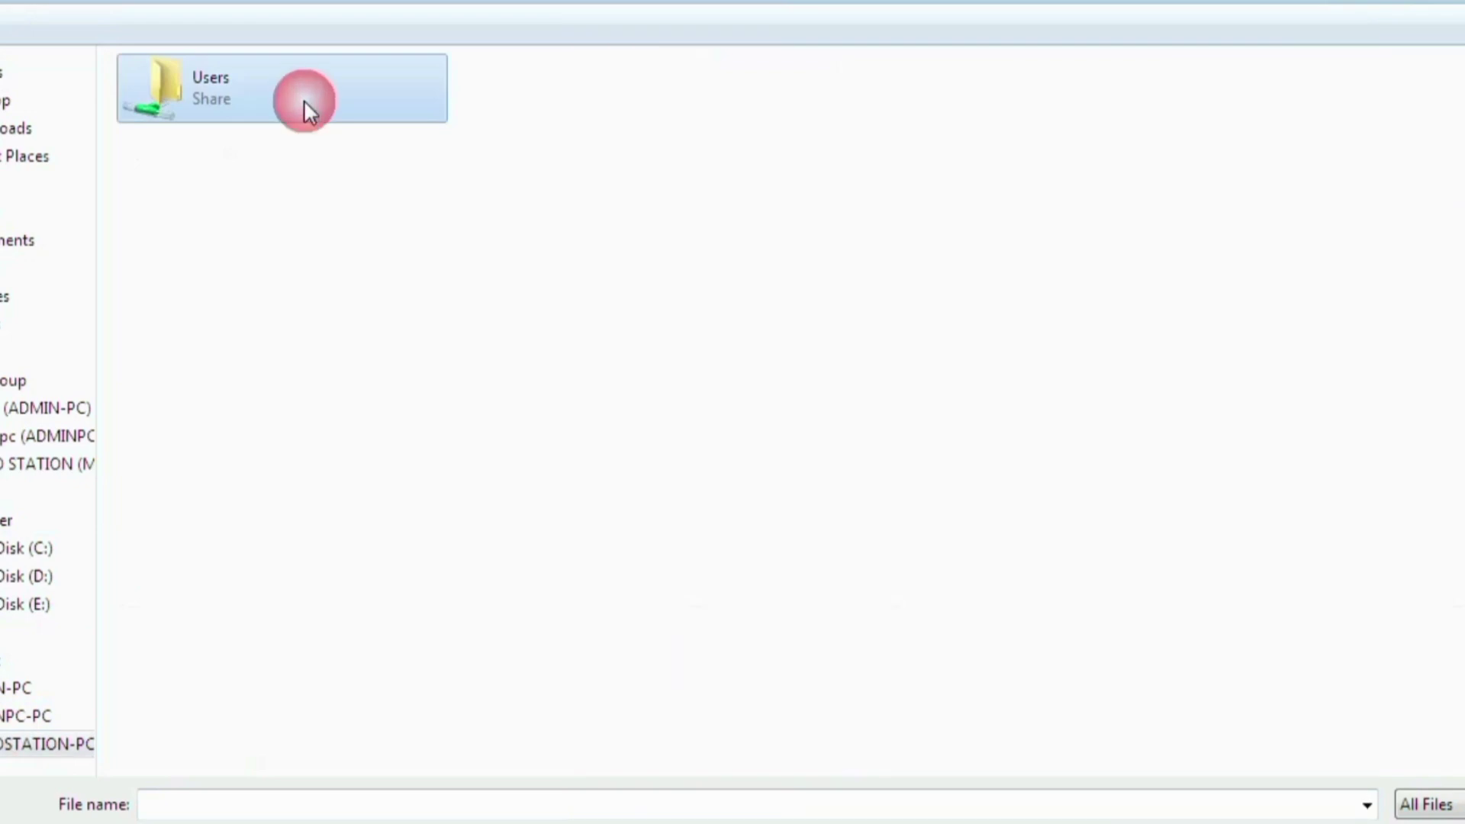
pyautogui.doubleClick(306, 101)
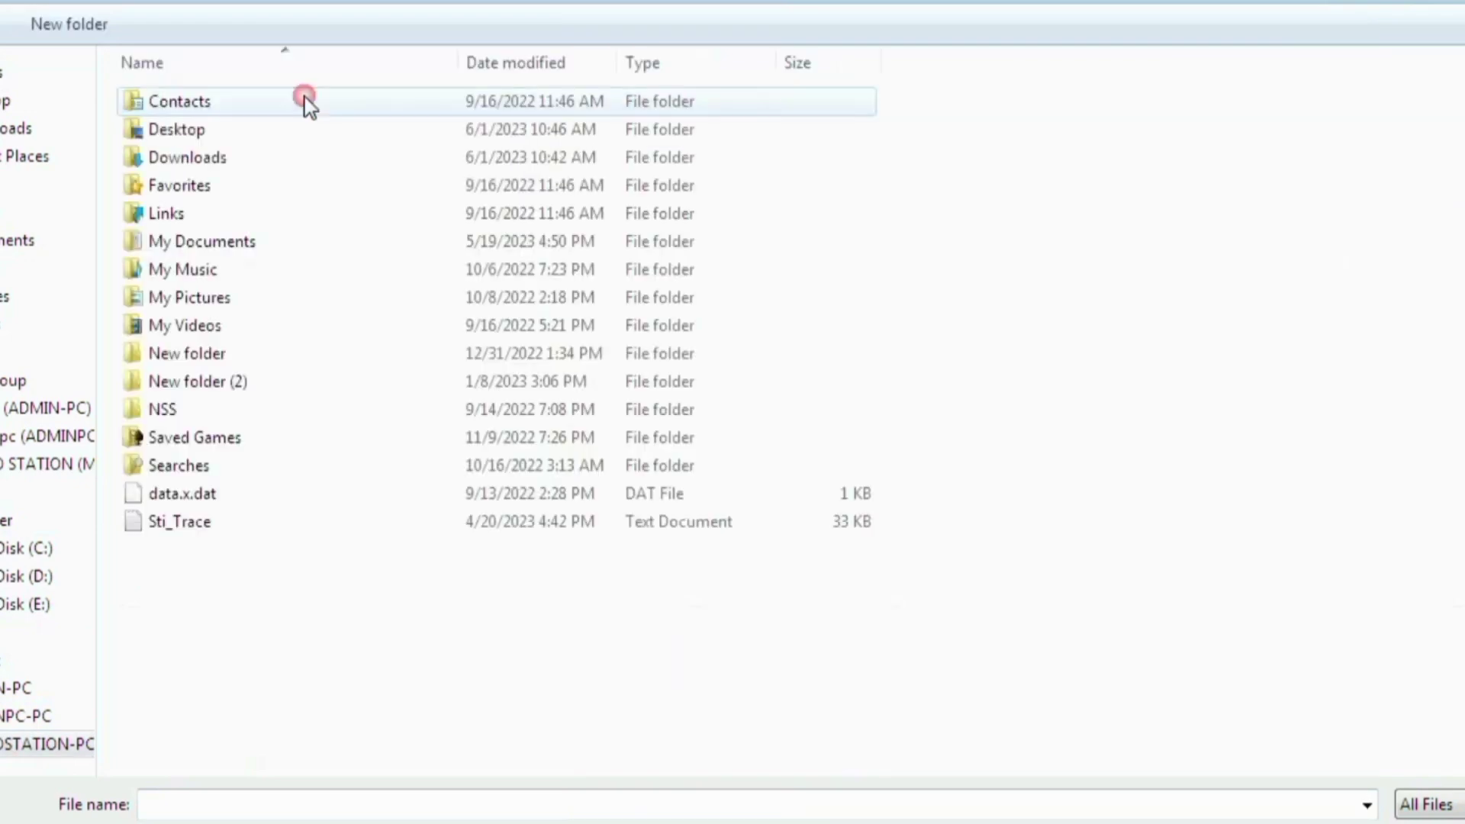
pyautogui.doubleClick(226, 241)
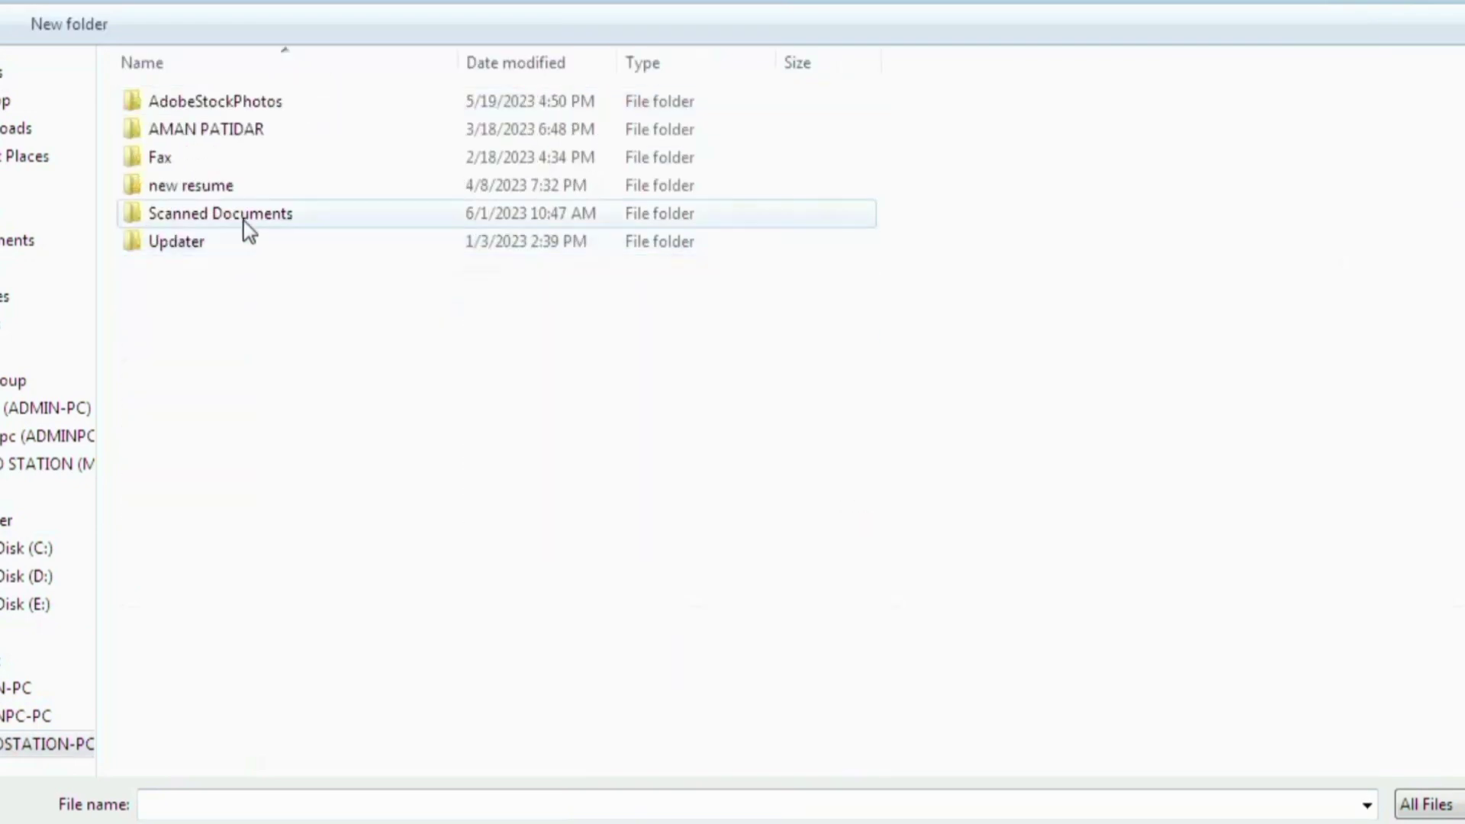
pyautogui.doubleClick(238, 214)
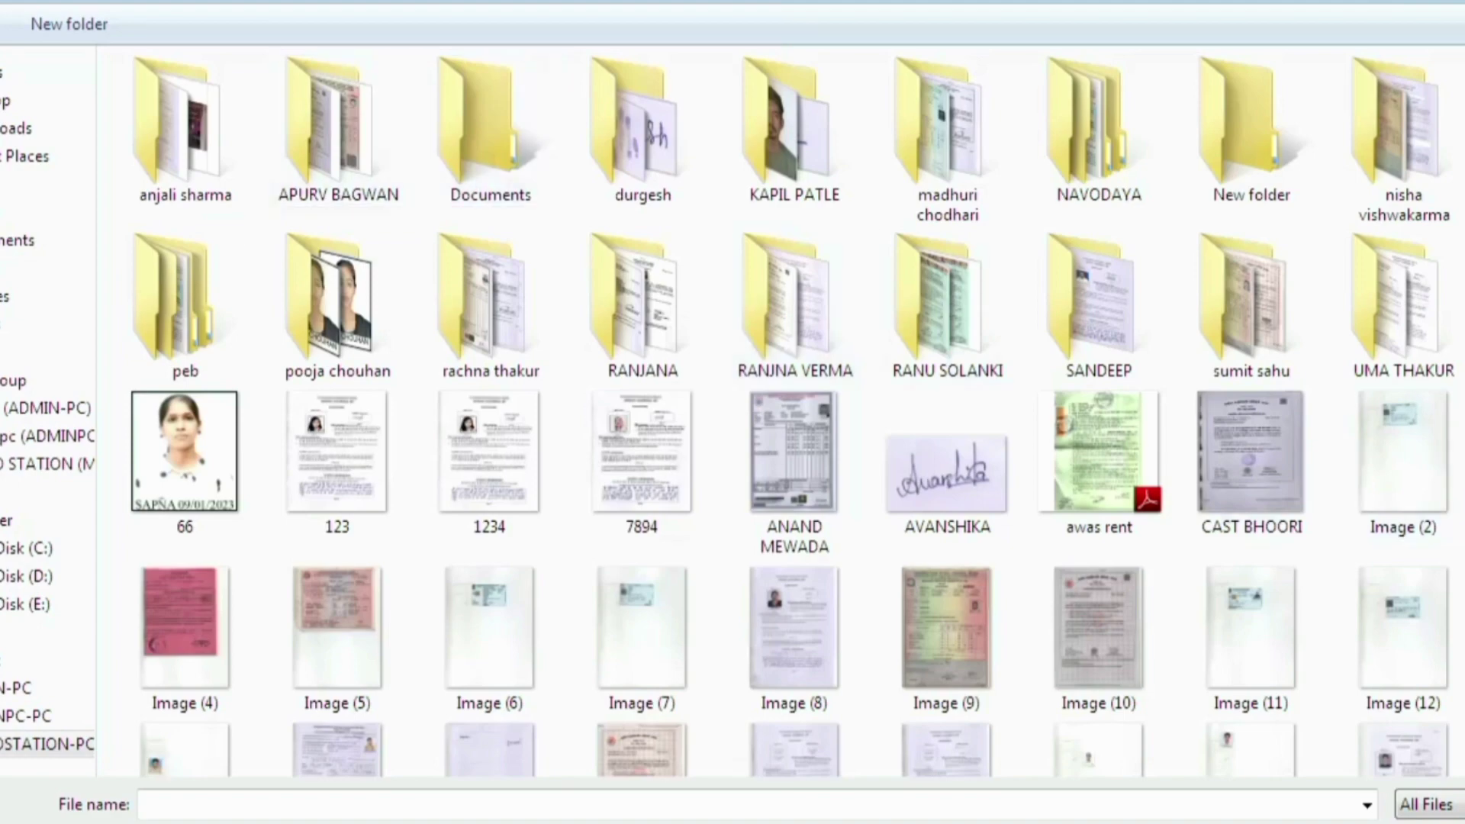
pyautogui.scroll(-20, 798, 412)
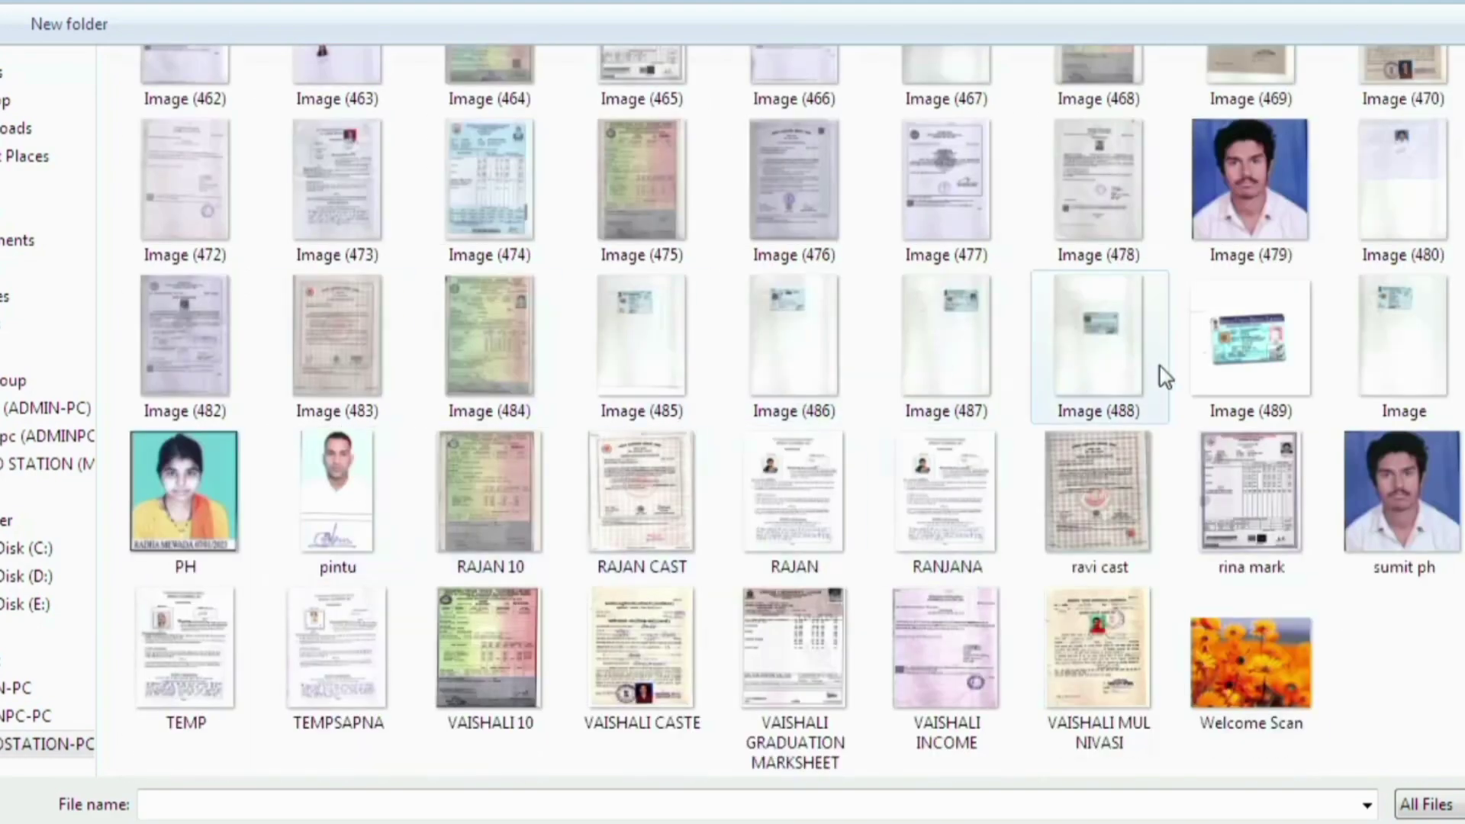
pyautogui.click(1267, 350)
pyautogui.doubleClick(1267, 349)
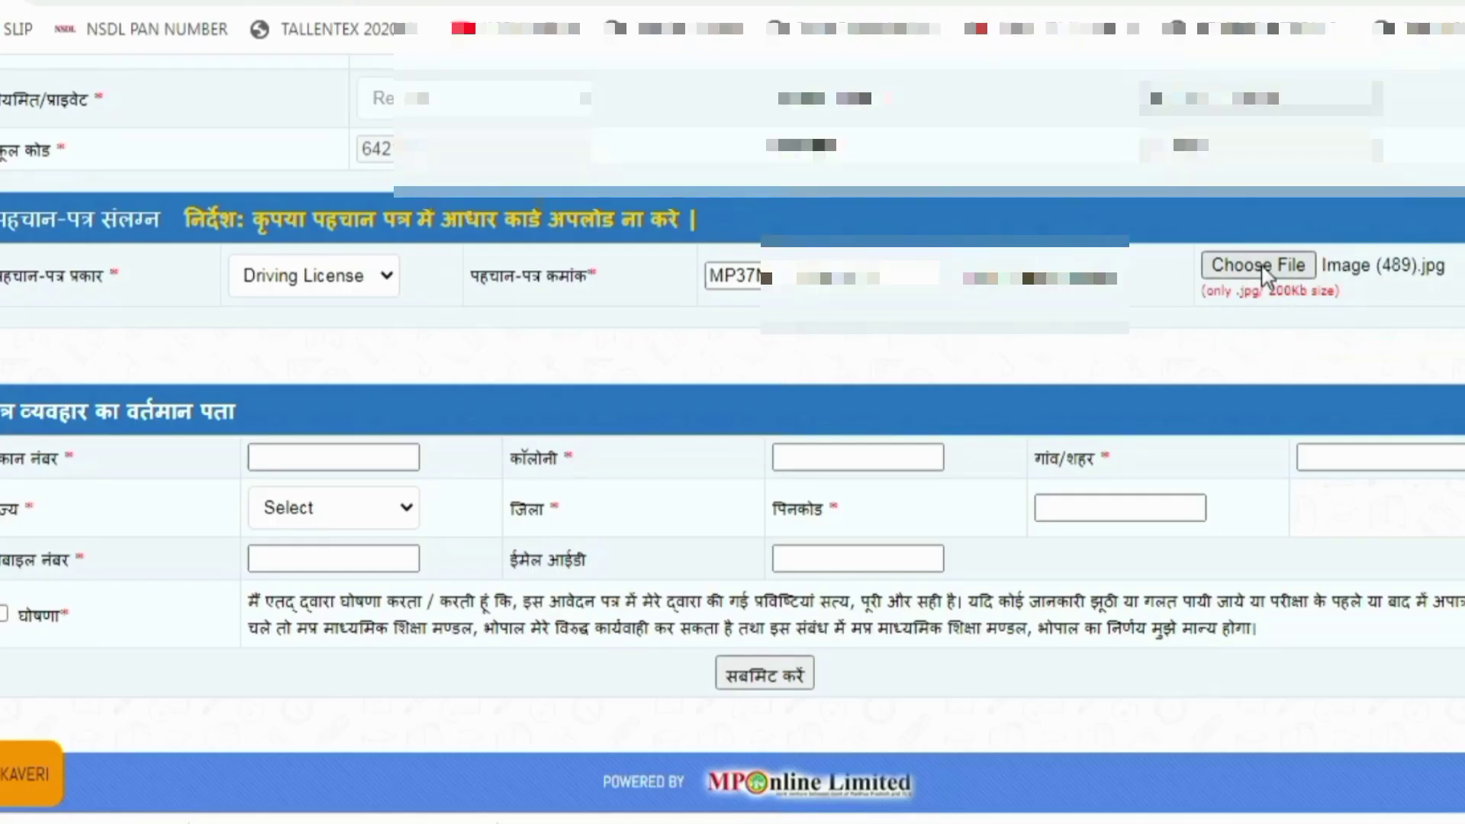
# Keep Image (489).jpg attached, cancelling a reopened file chooser, and move to the house number field
pyautogui.moveTo(1232, 292); pyautogui.dragTo(1338, 328)
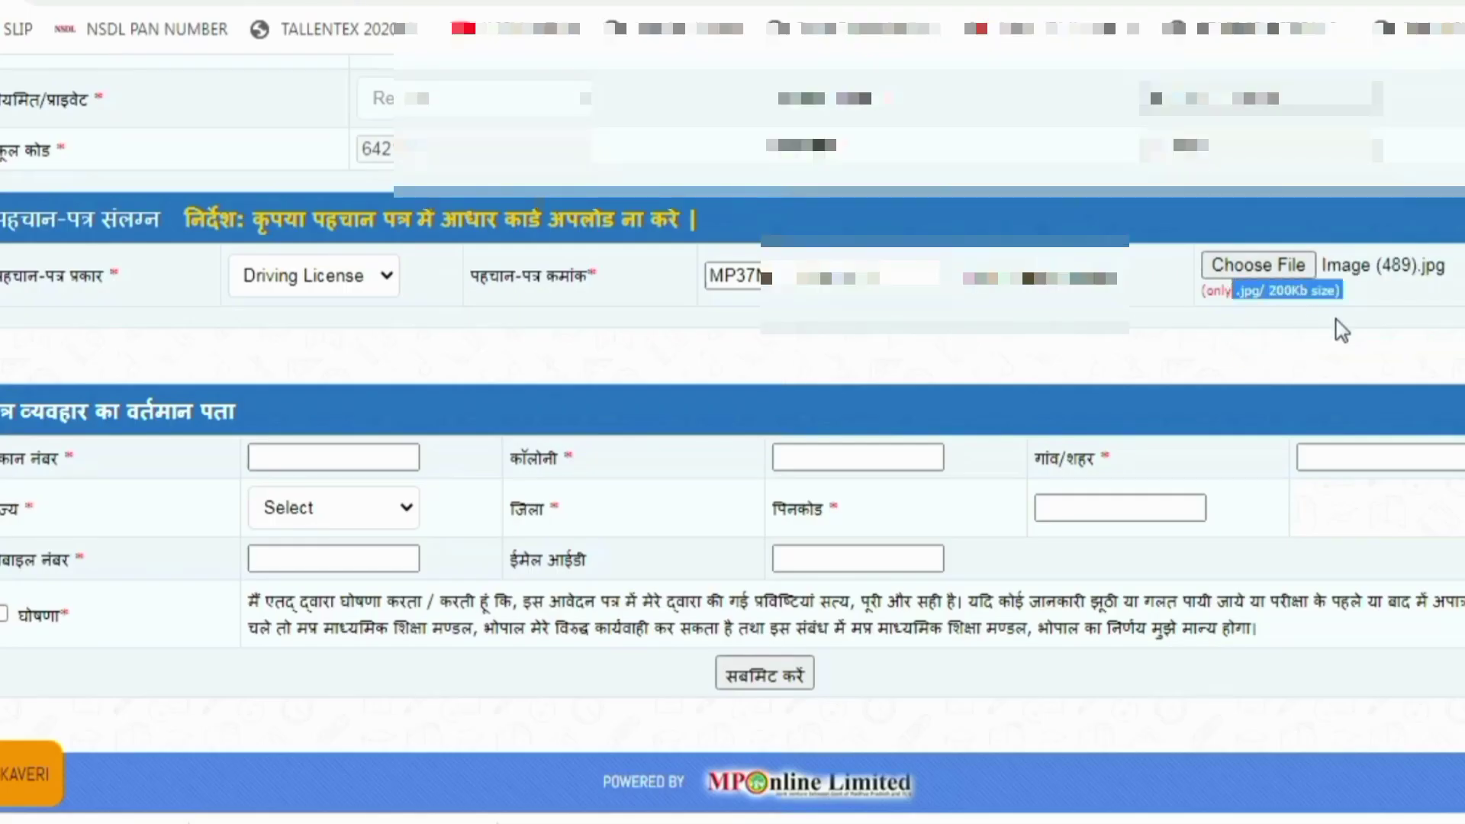
pyautogui.click(1257, 261)
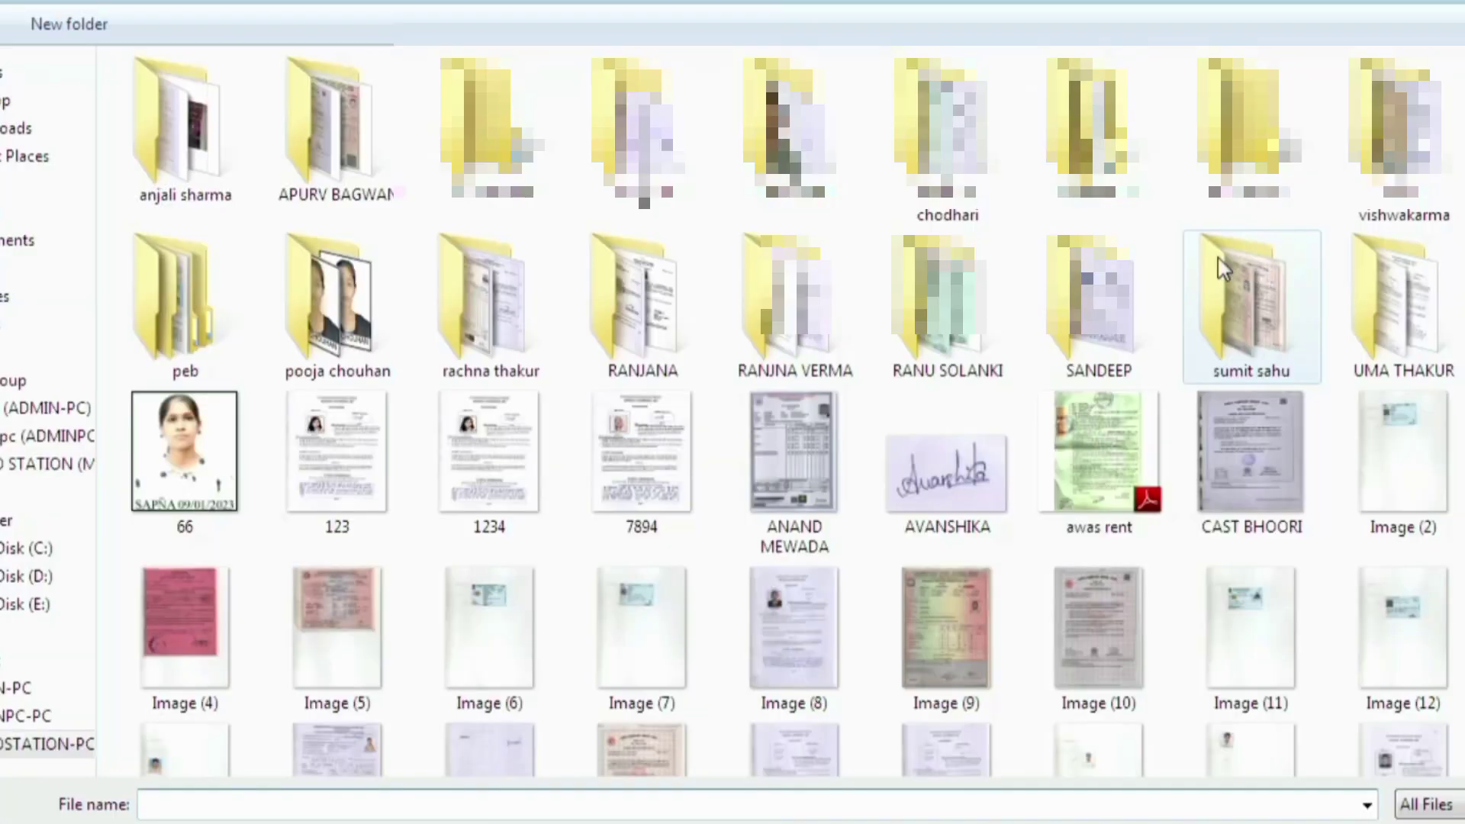
pyautogui.press('Escape')
pyautogui.click(336, 456)
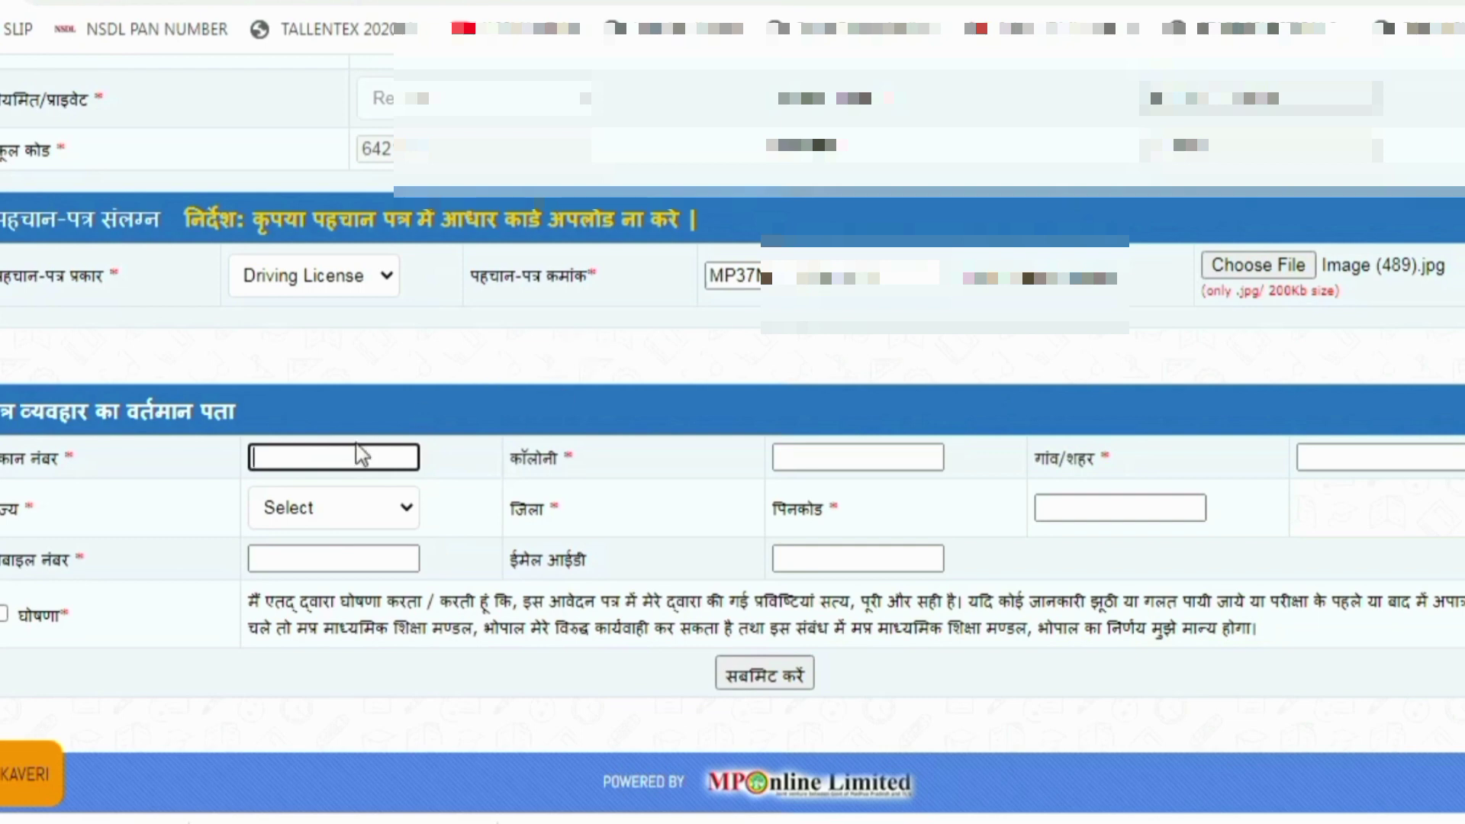
# Fill in the house number, colony and village/town, removing the stray word POST from village/town
pyautogui.press('Tab')
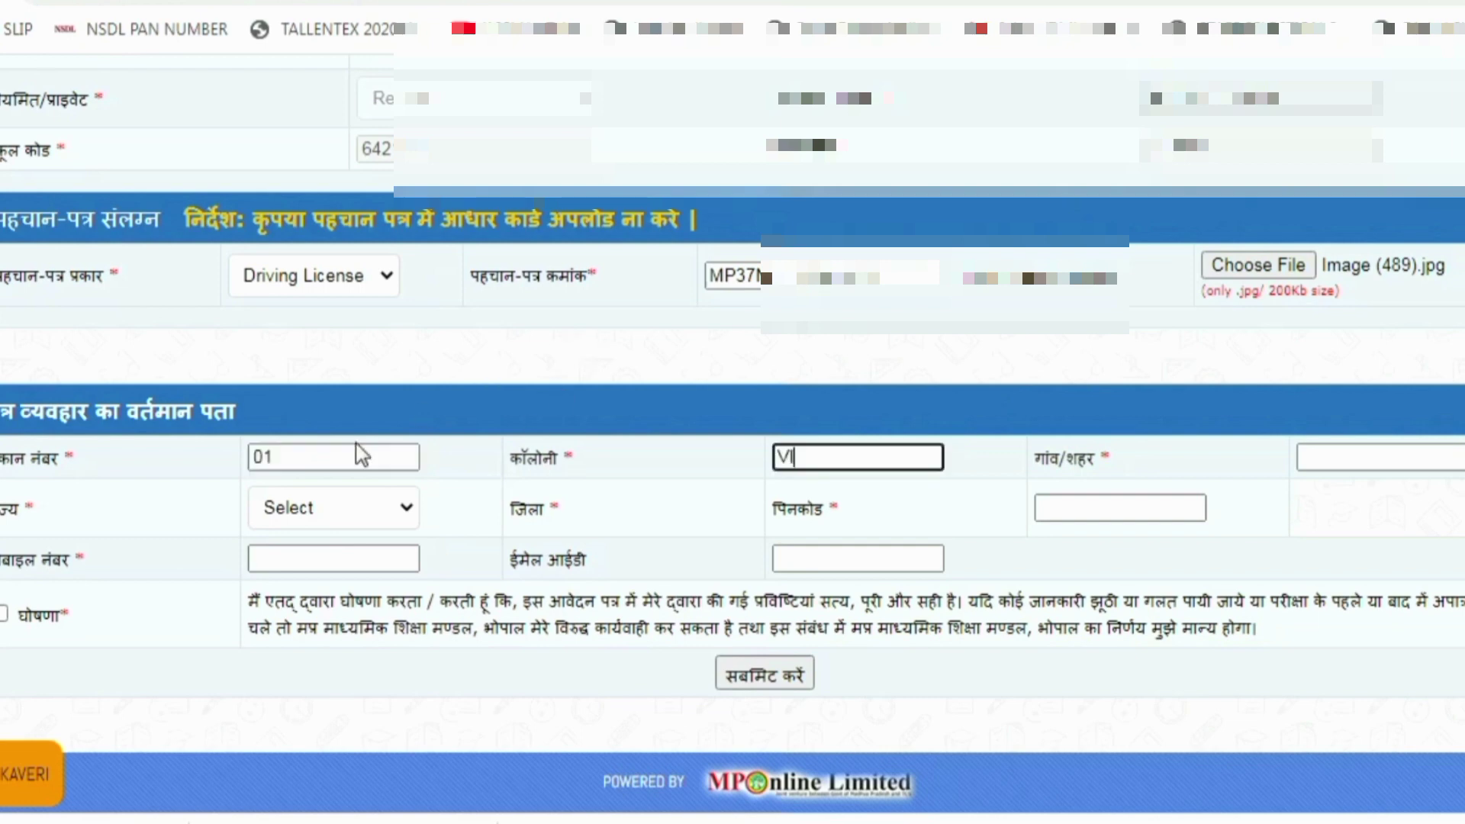
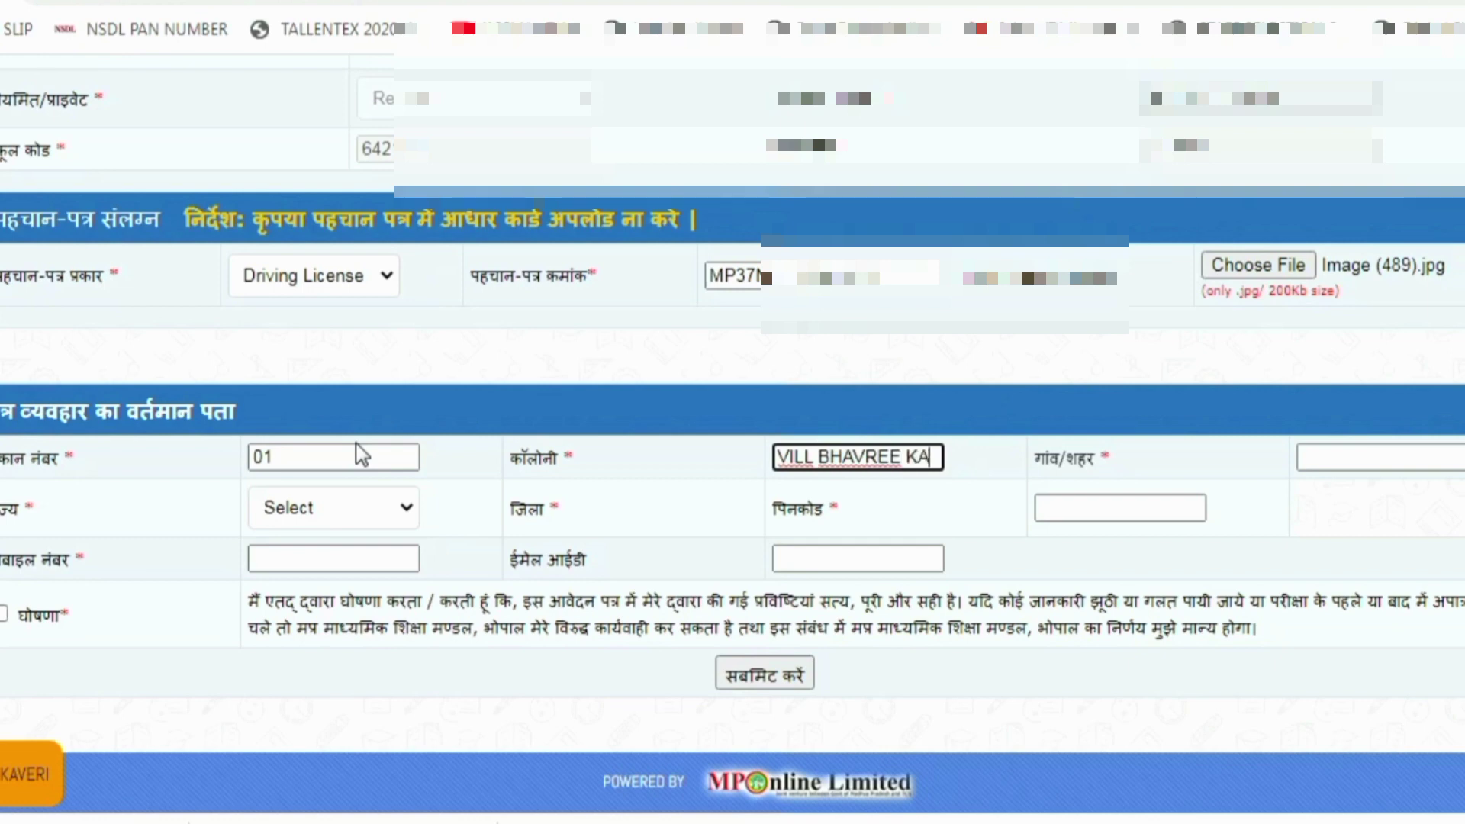
pyautogui.press('Tab')
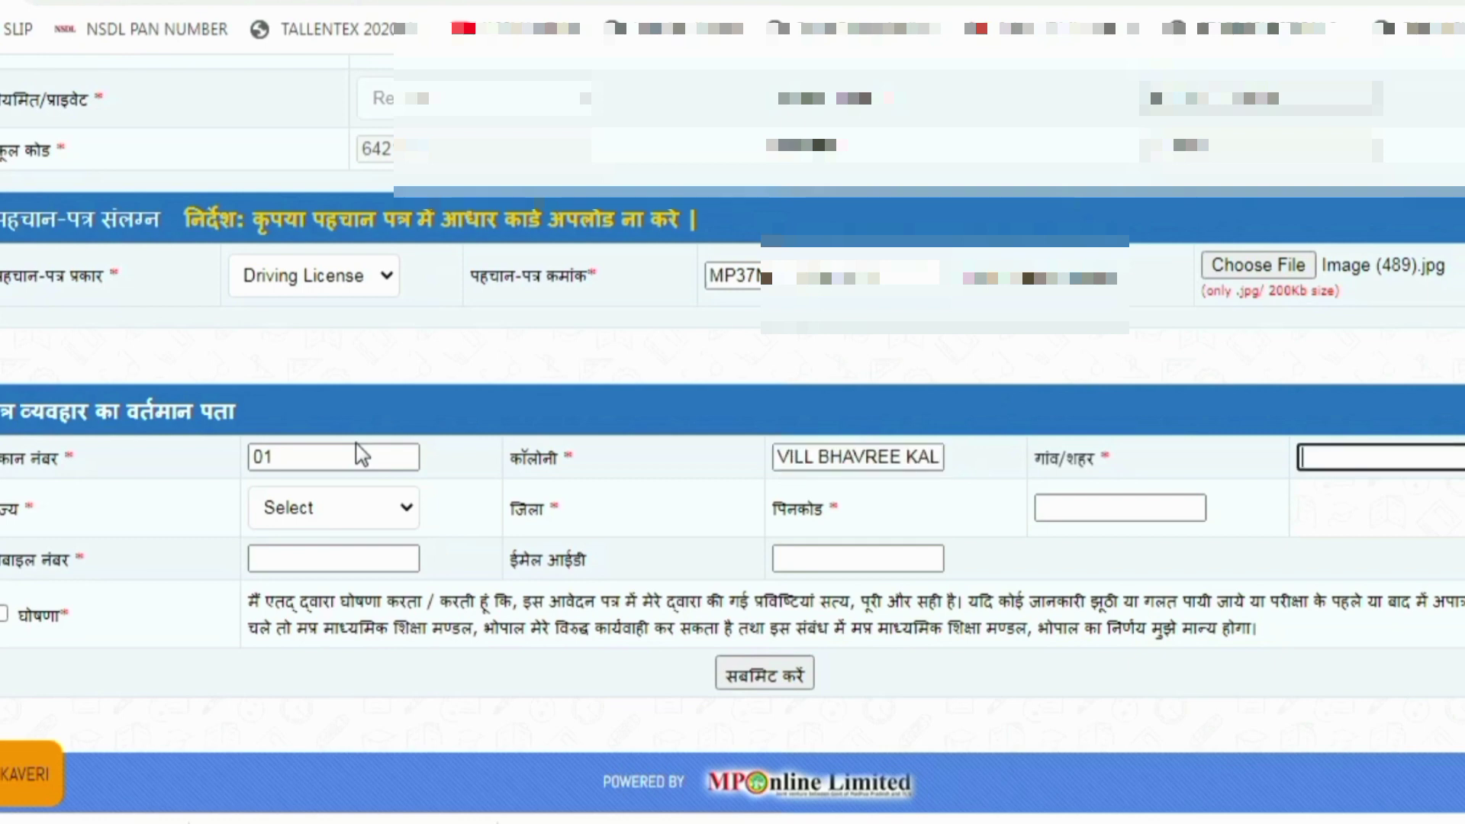
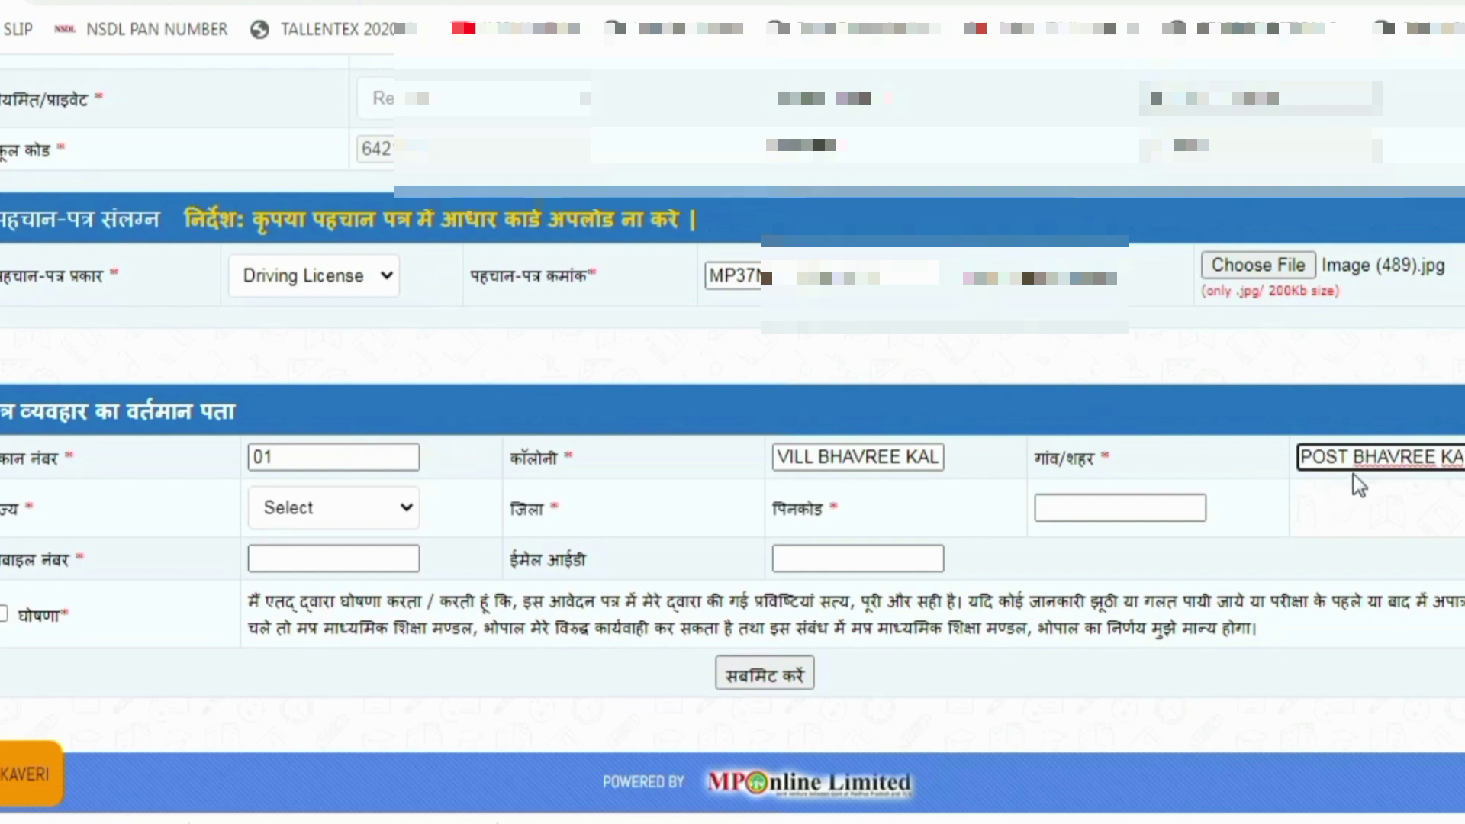
pyautogui.moveTo(1356, 458); pyautogui.dragTo(1288, 467)
pyautogui.press('BackSpace')
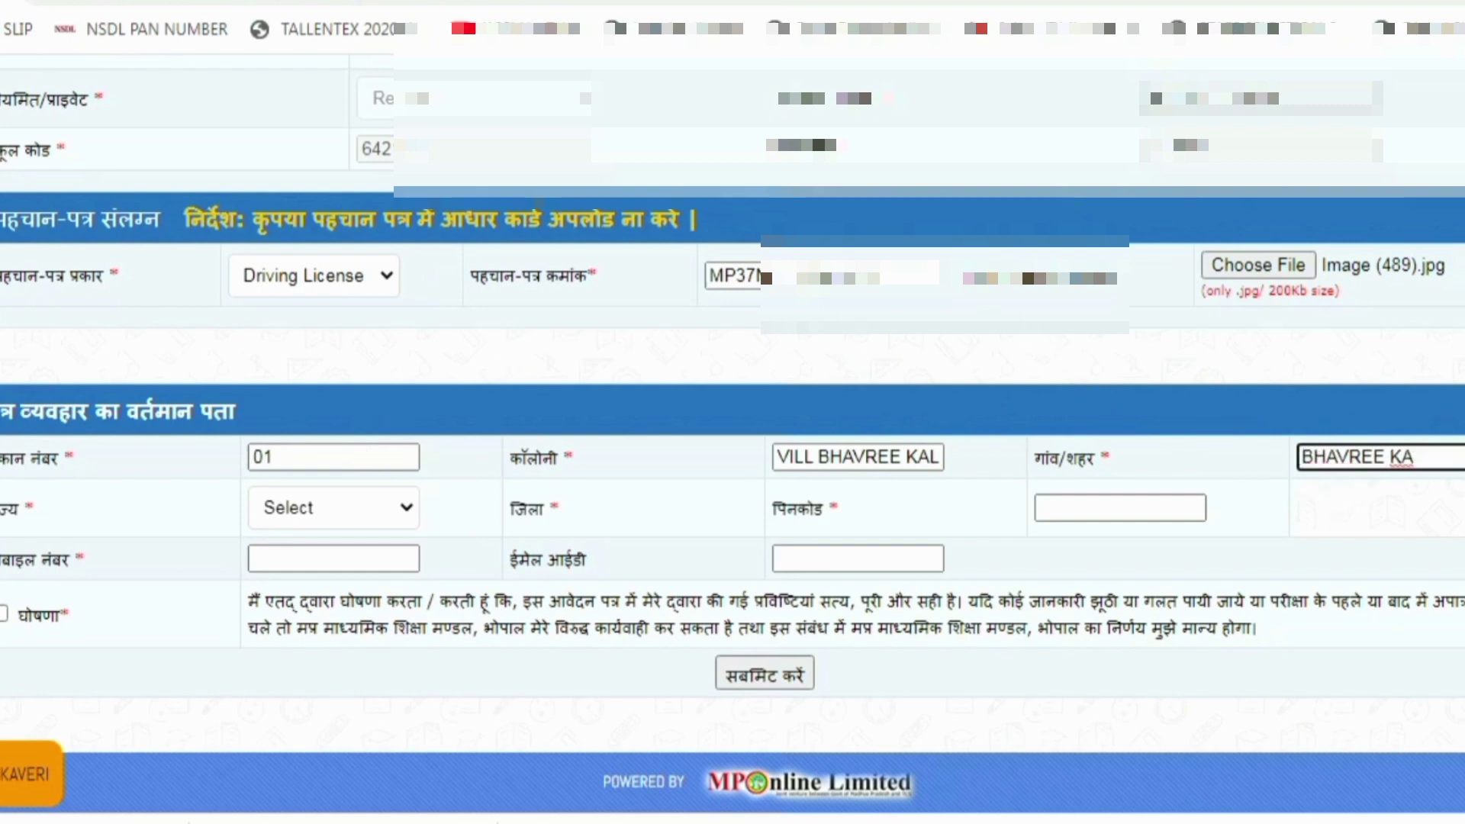
pyautogui.click(1424, 456)
pyautogui.write('LAN')
# Choose Madhya Pradesh as the state and select the district
pyautogui.press('Tab')
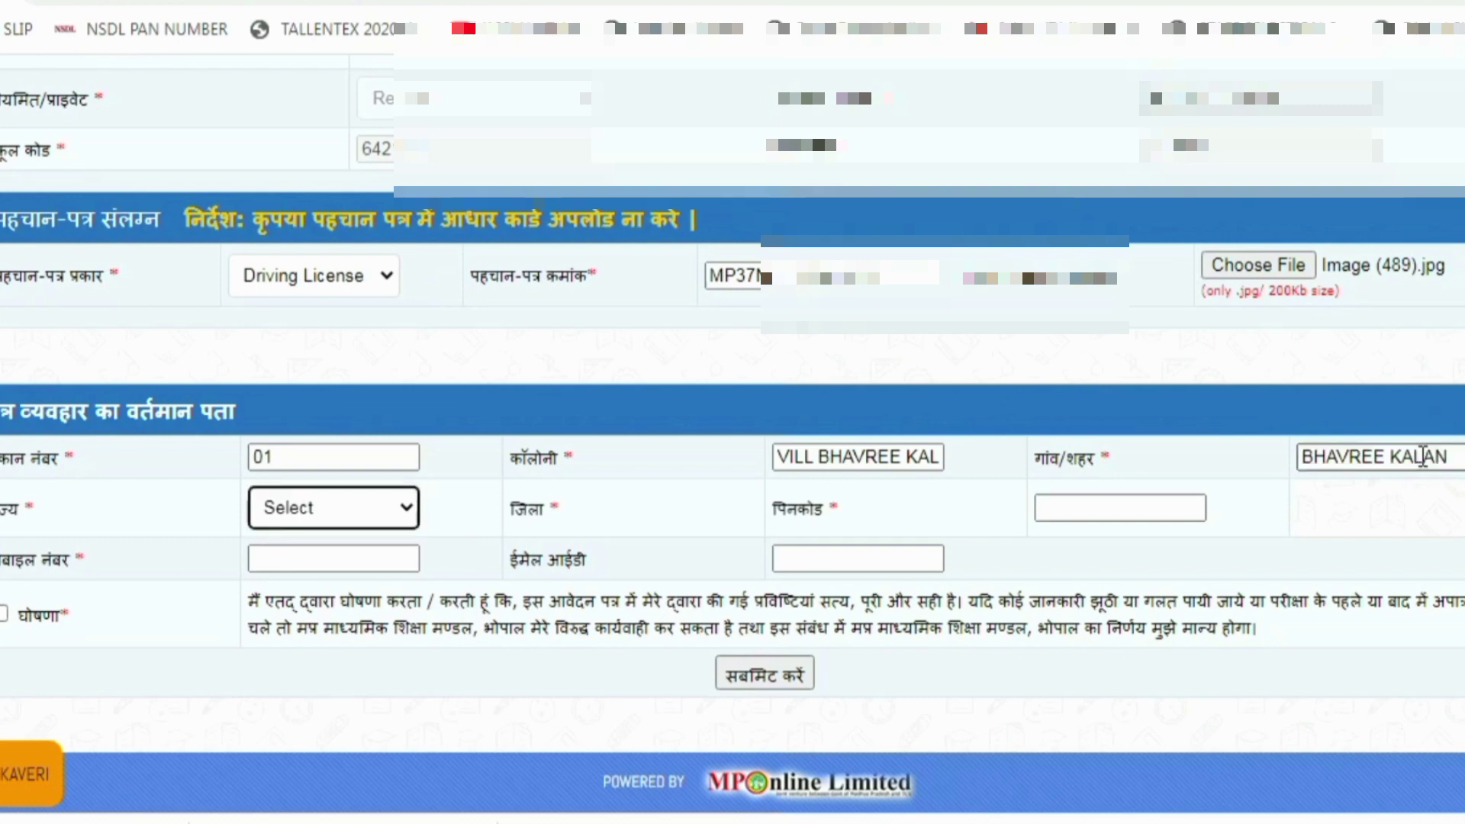
pyautogui.press('m')
pyautogui.press('Tab')
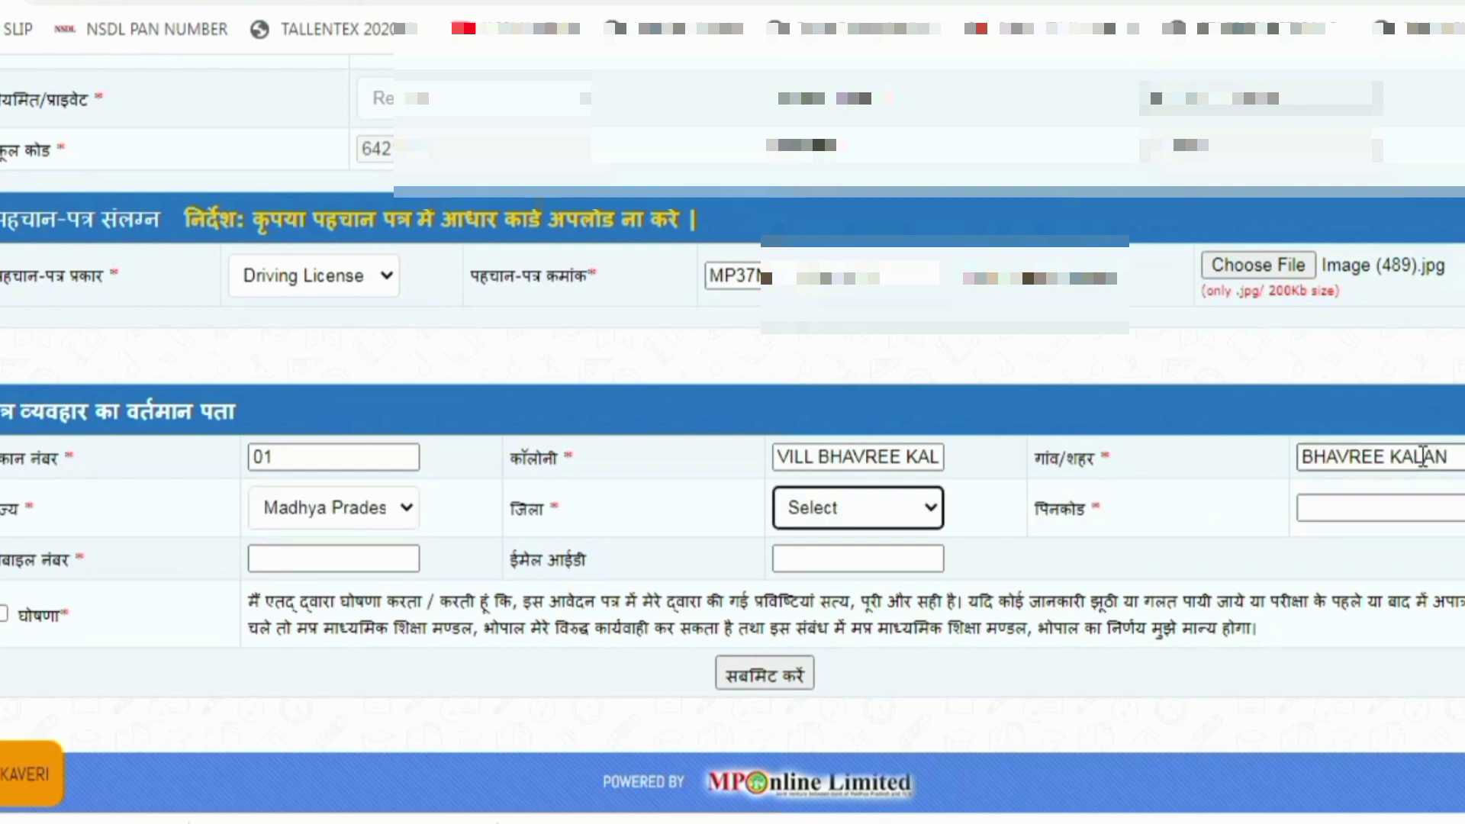
pyautogui.press('s')
pyautogui.press('e')
pyautogui.press('Tab')
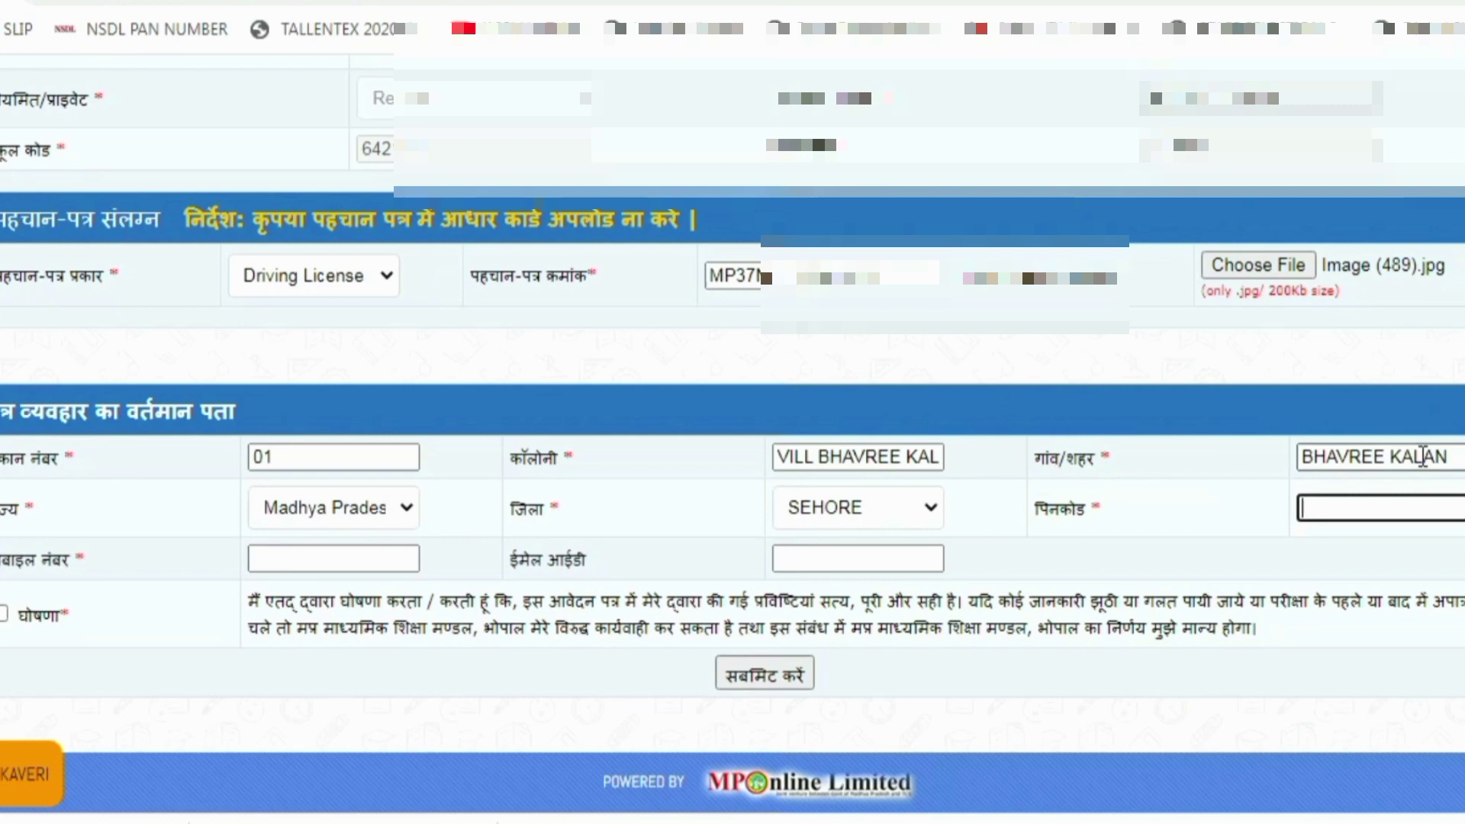
# Enter the address pincode, the applicant's mobile number and e-mail ID
pyautogui.write('466')
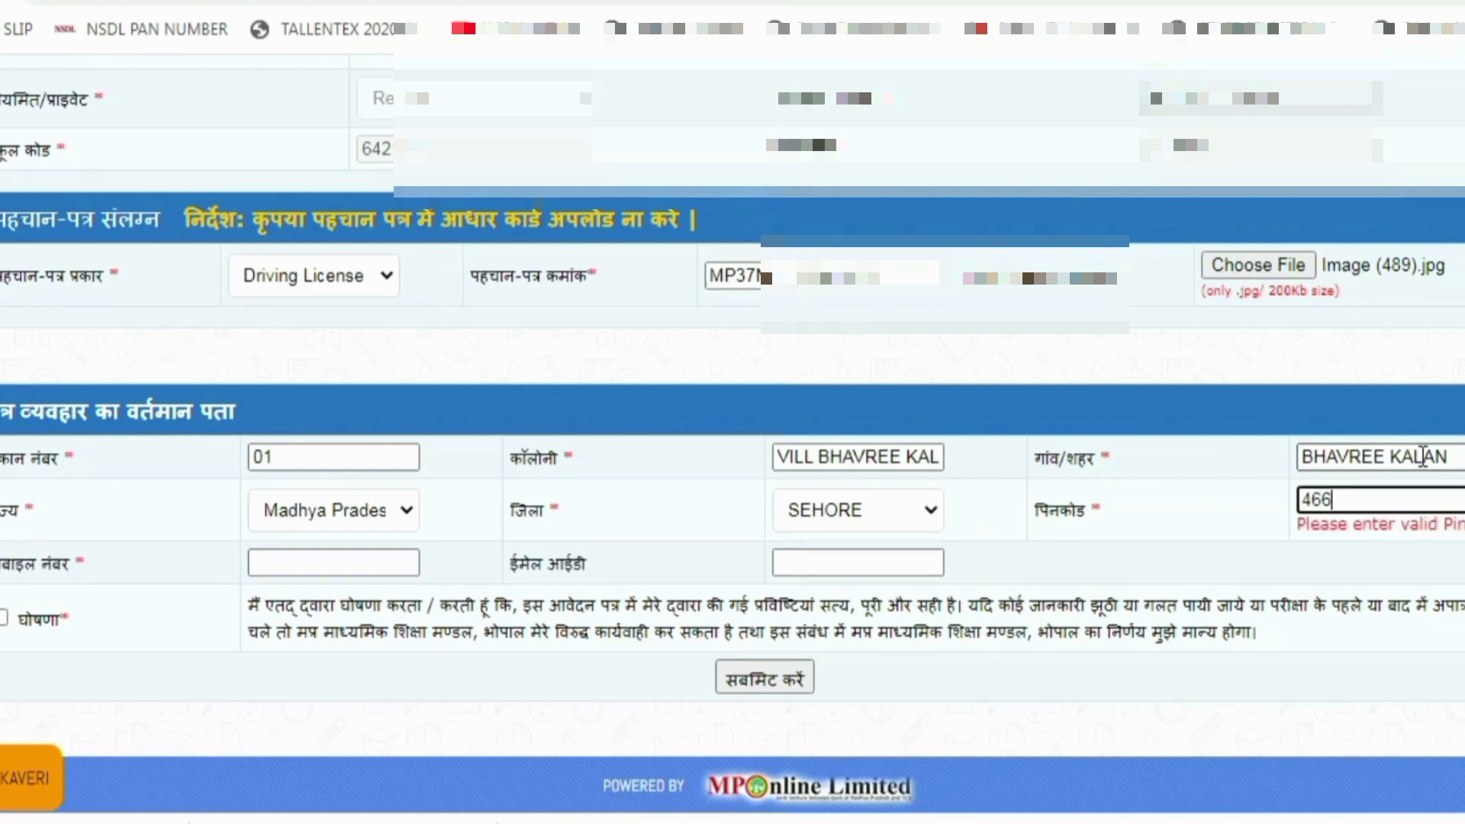
pyautogui.write('221')
pyautogui.press('Tab')
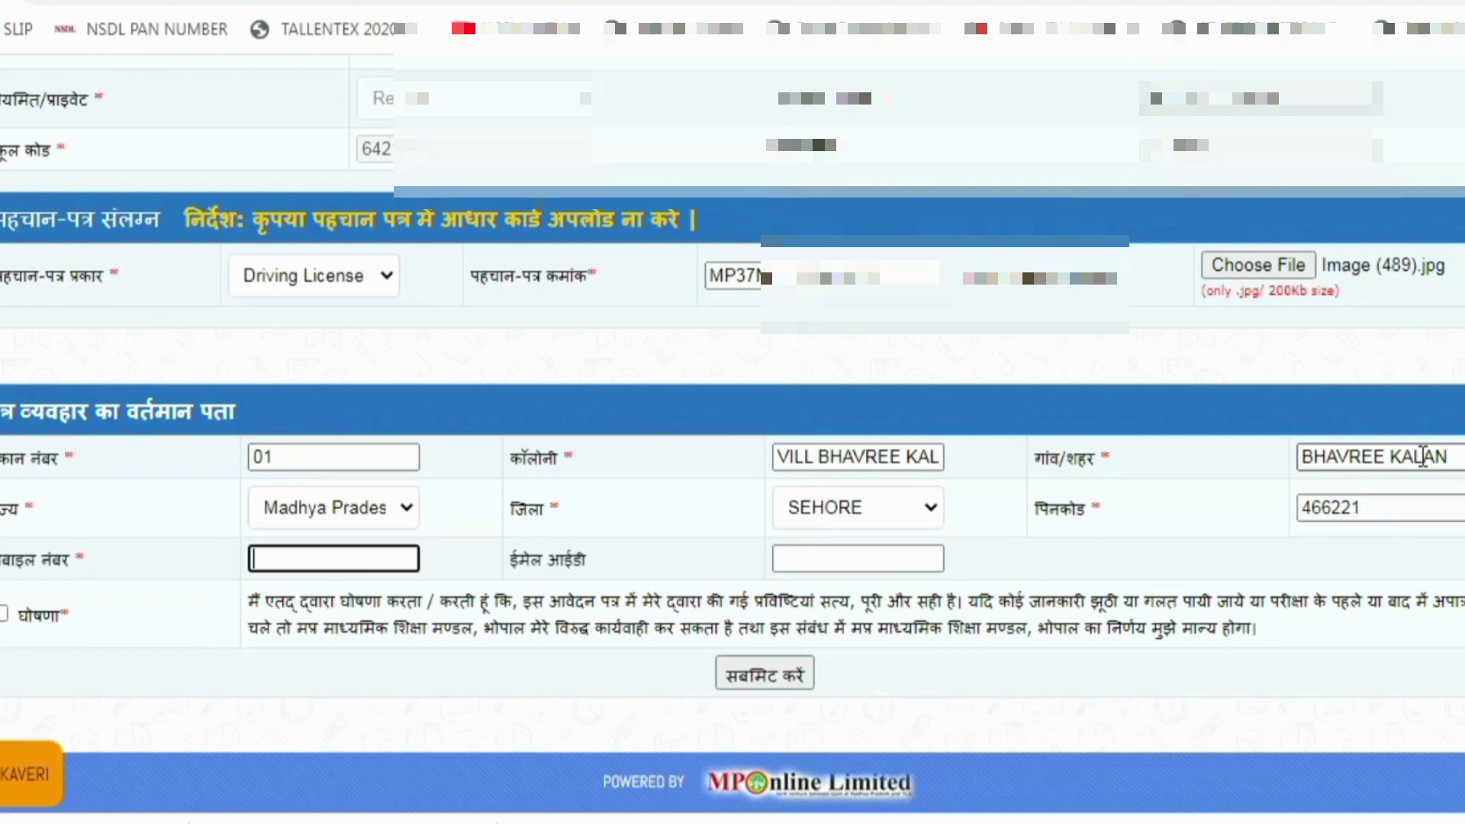
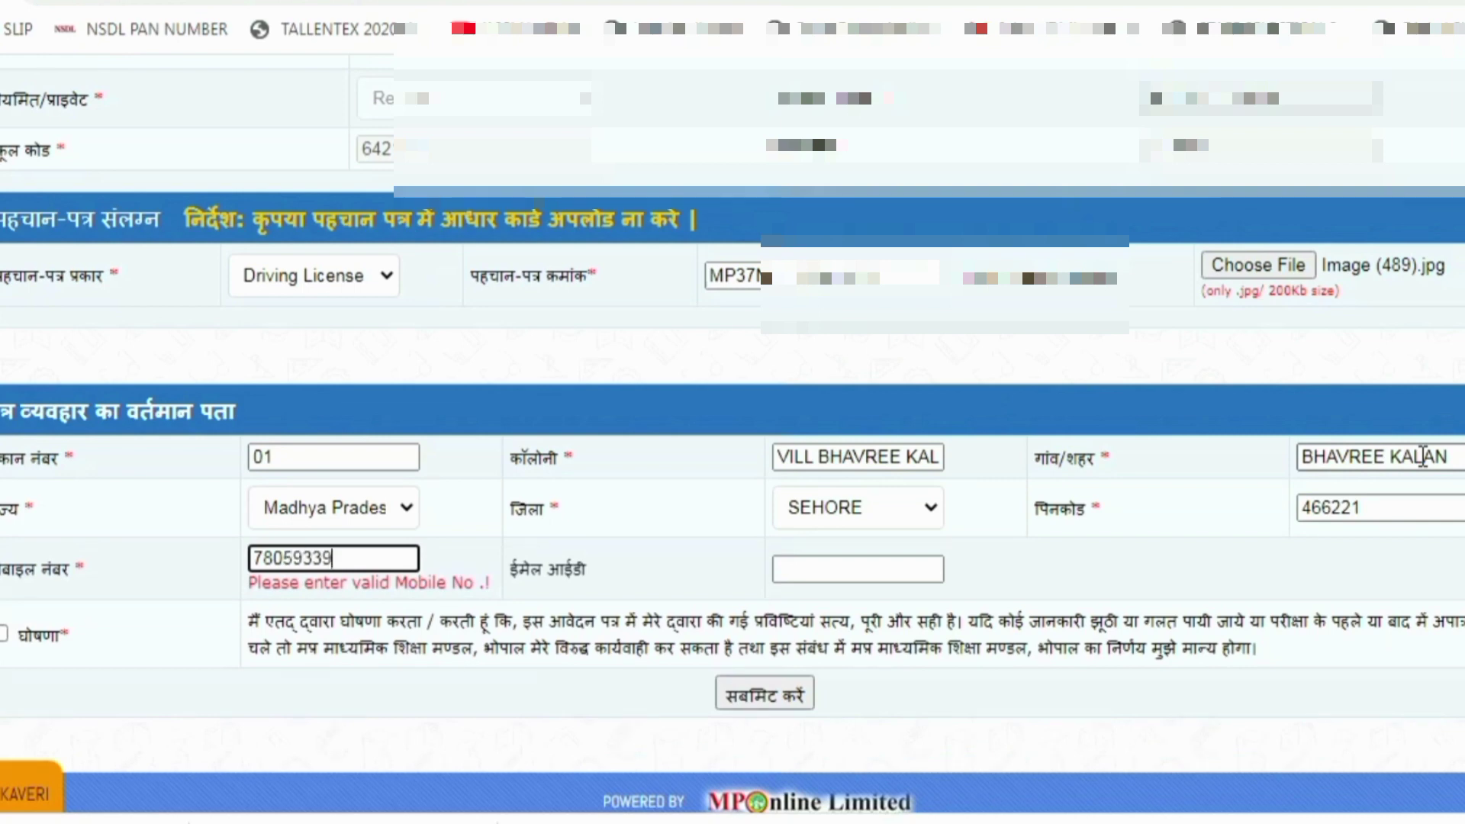
pyautogui.press('Tab')
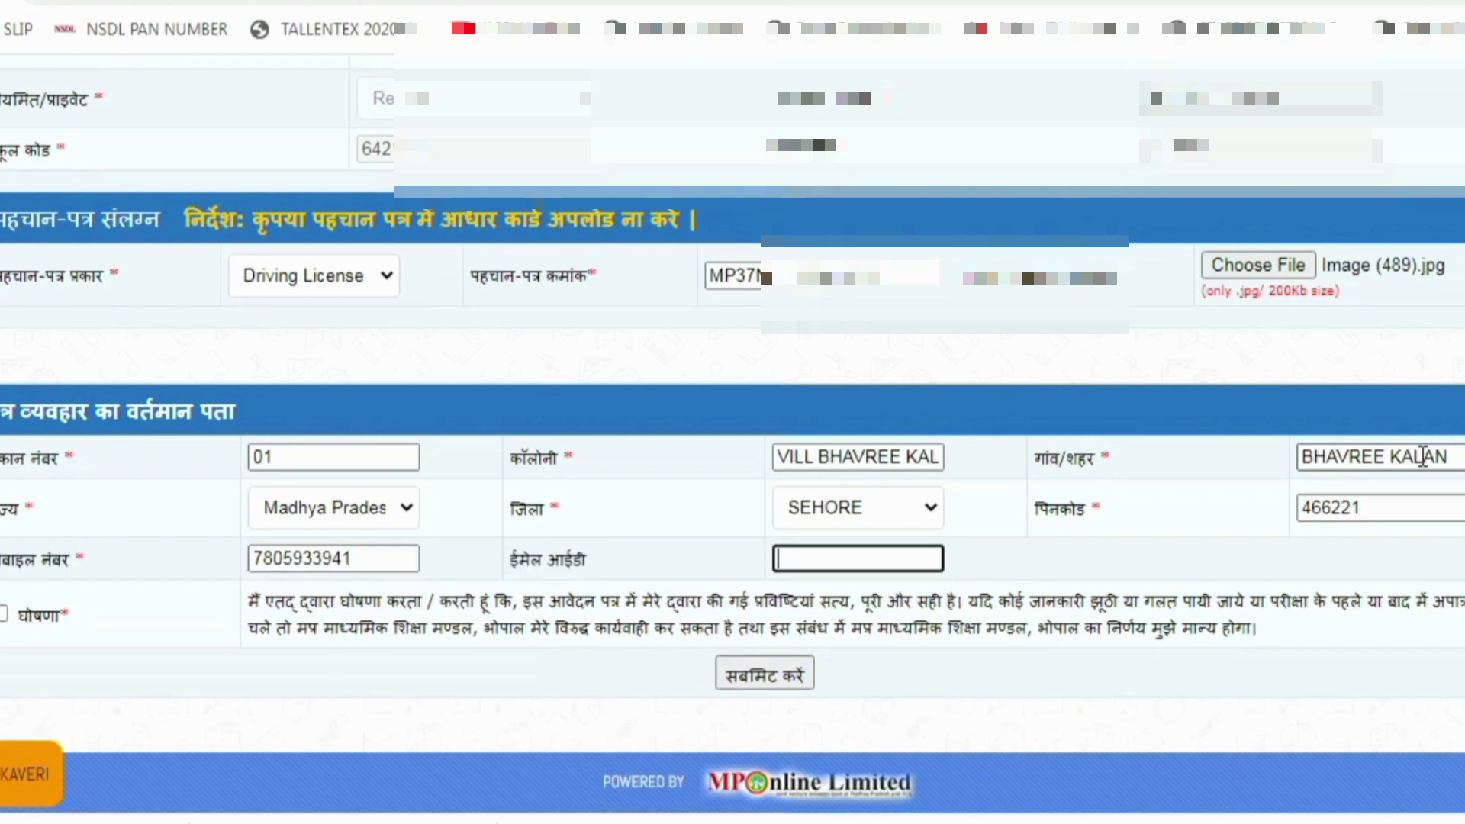
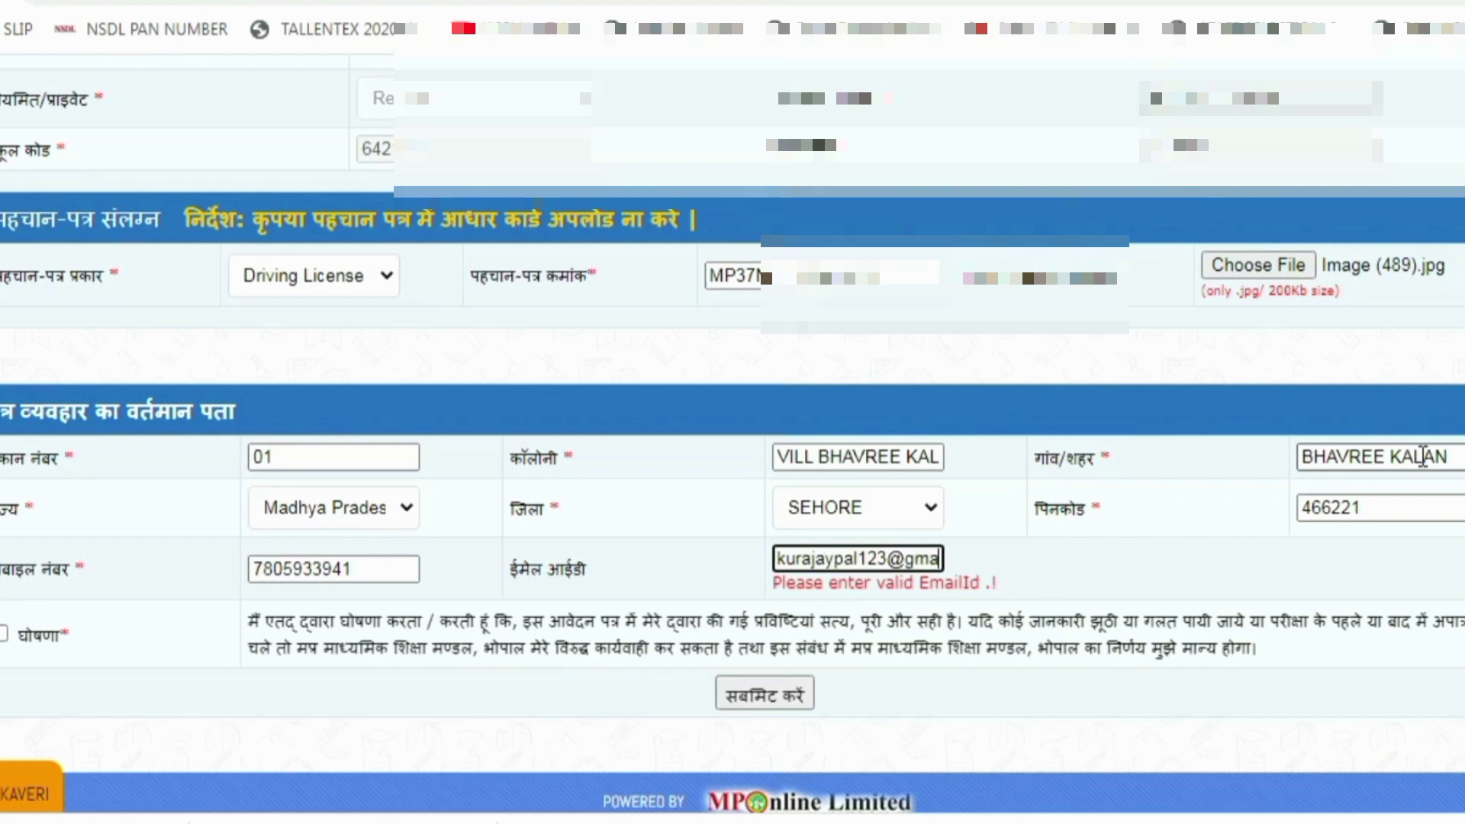
pyautogui.press('Tab')
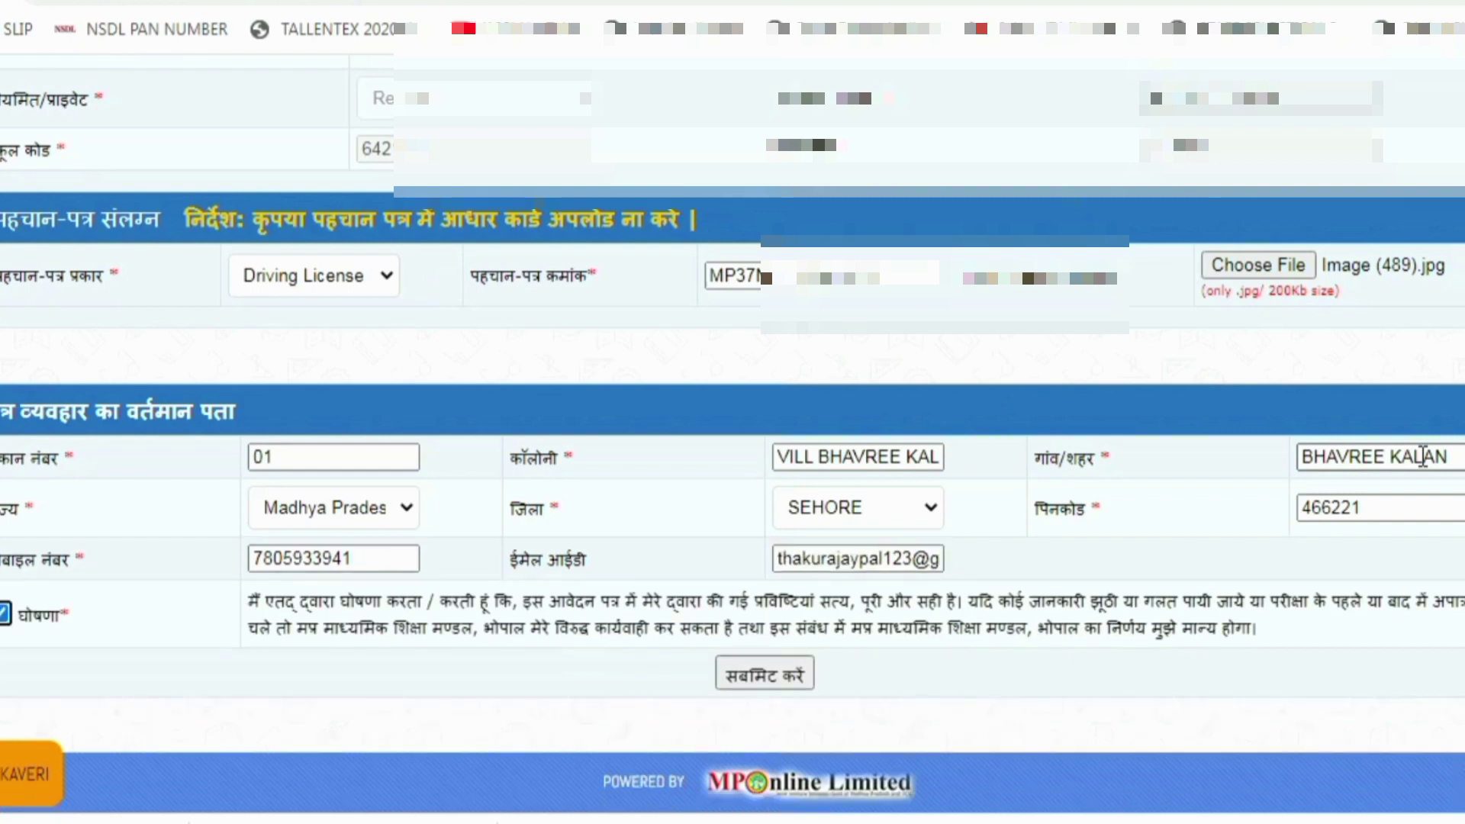
# Submit the application, confirm the preview, and paste the received OTP
pyautogui.click(765, 676)
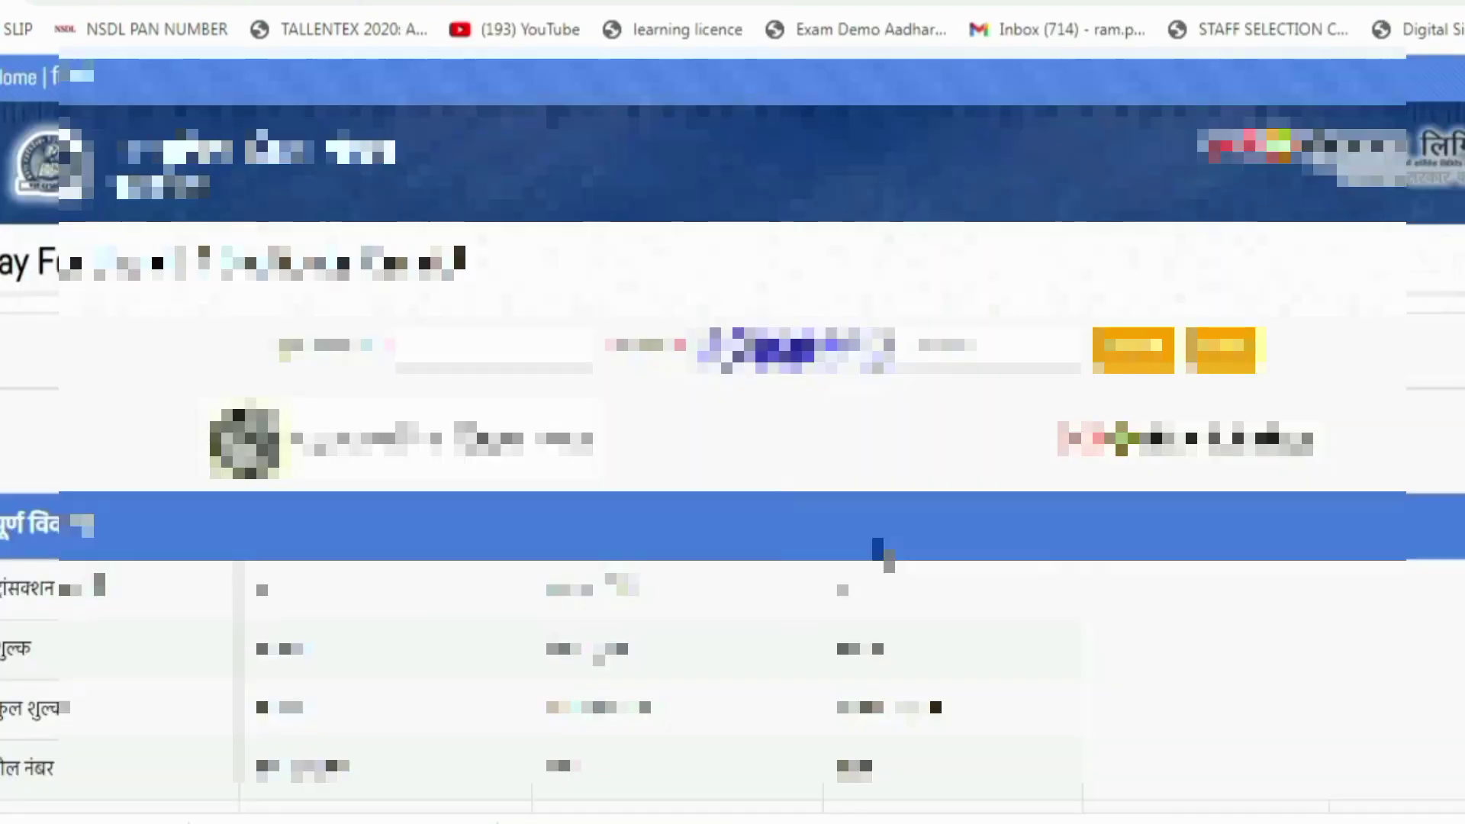
pyautogui.scroll(-6, 877, 554)
pyautogui.scroll(-5, 878, 555)
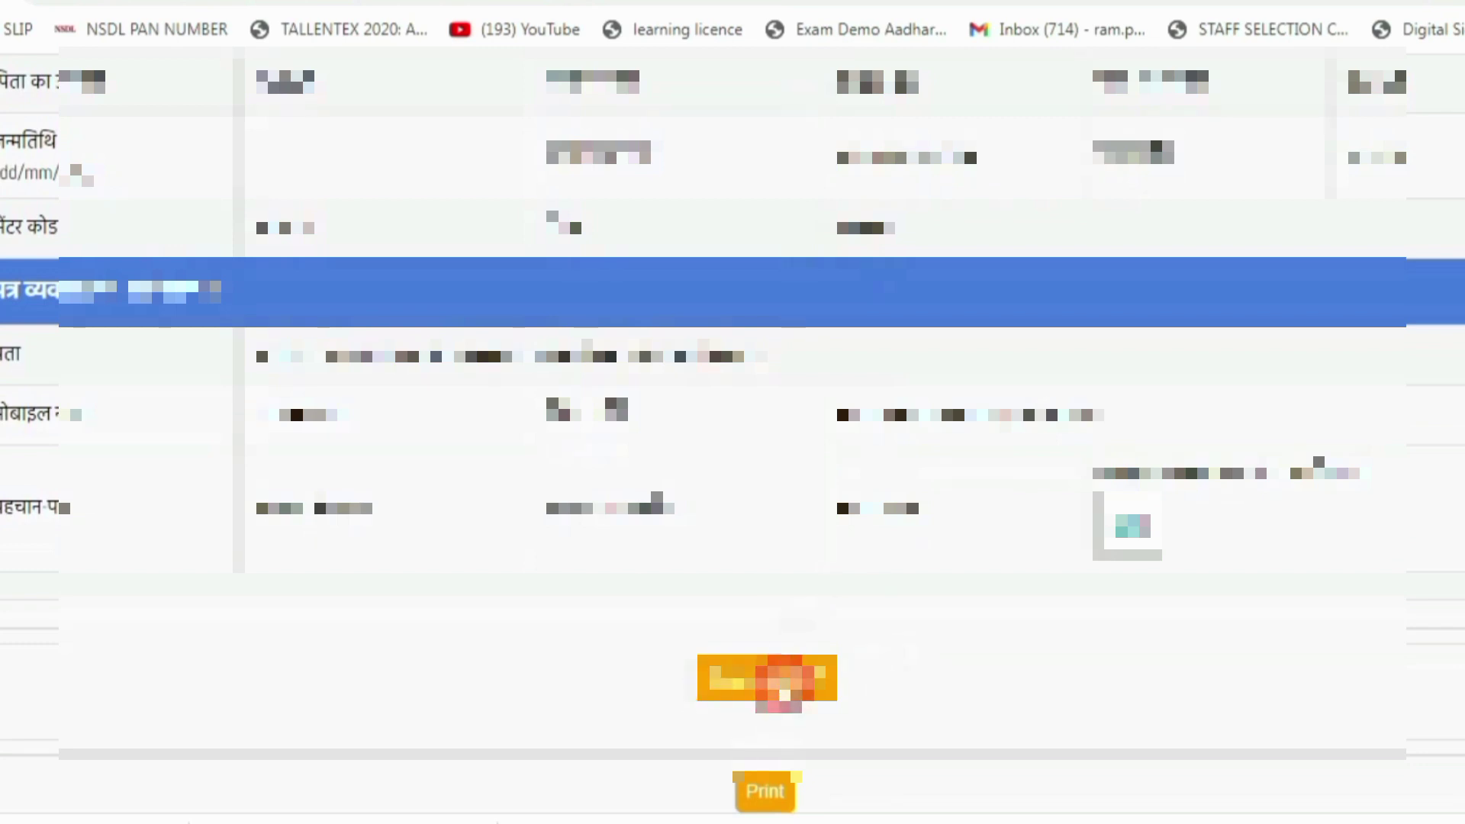
pyautogui.click(778, 687)
pyautogui.click(195, 277)
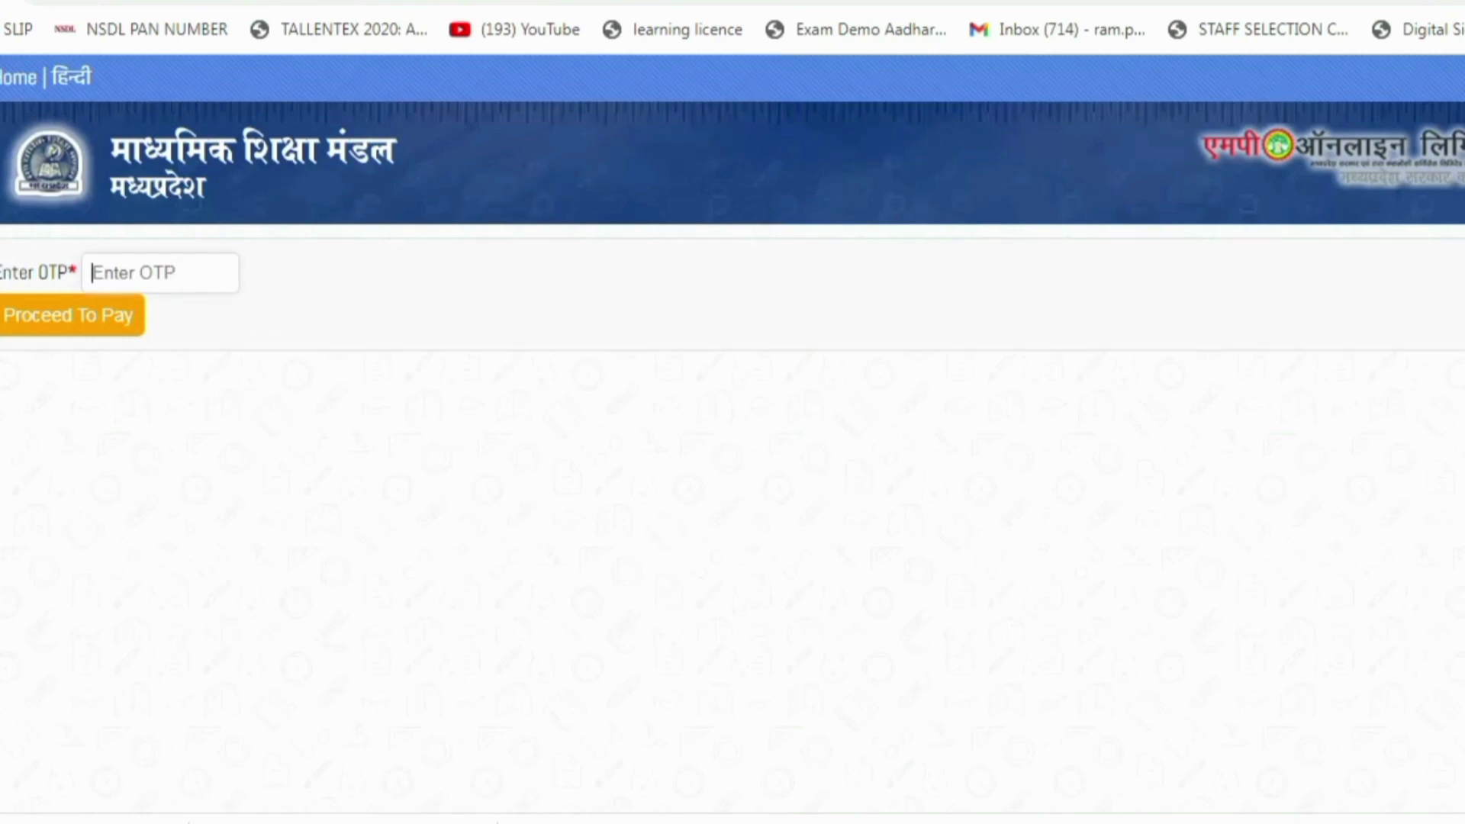
pyautogui.hotkey('ctrl', 'v')
pyautogui.scroll(-1, 311, 186)
# Proceed to pay with the OTP and log in as KIOSK using the saved credentials
pyautogui.doubleClick(153, 174)
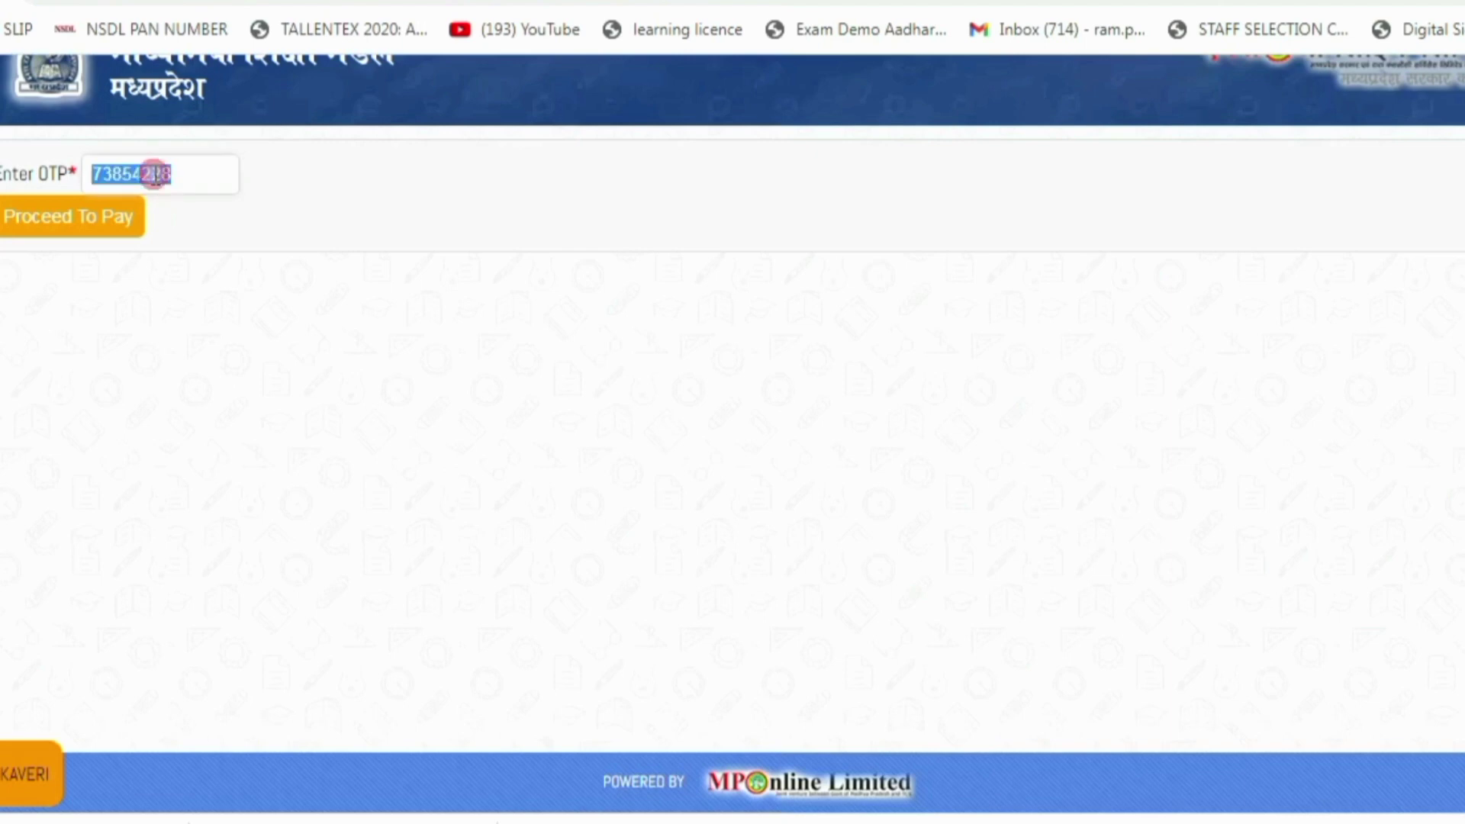
pyautogui.click(122, 229)
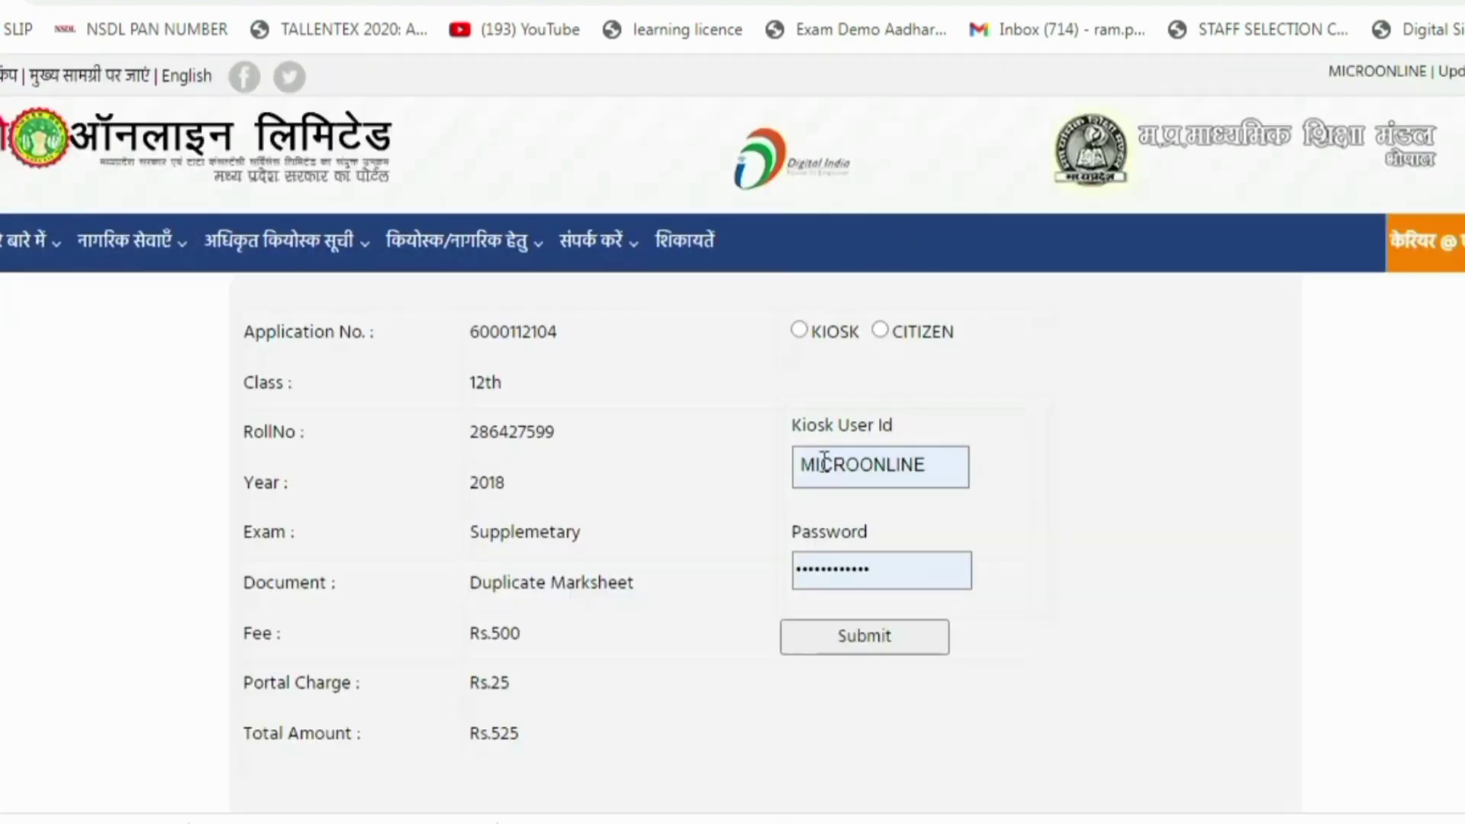
pyautogui.click(799, 330)
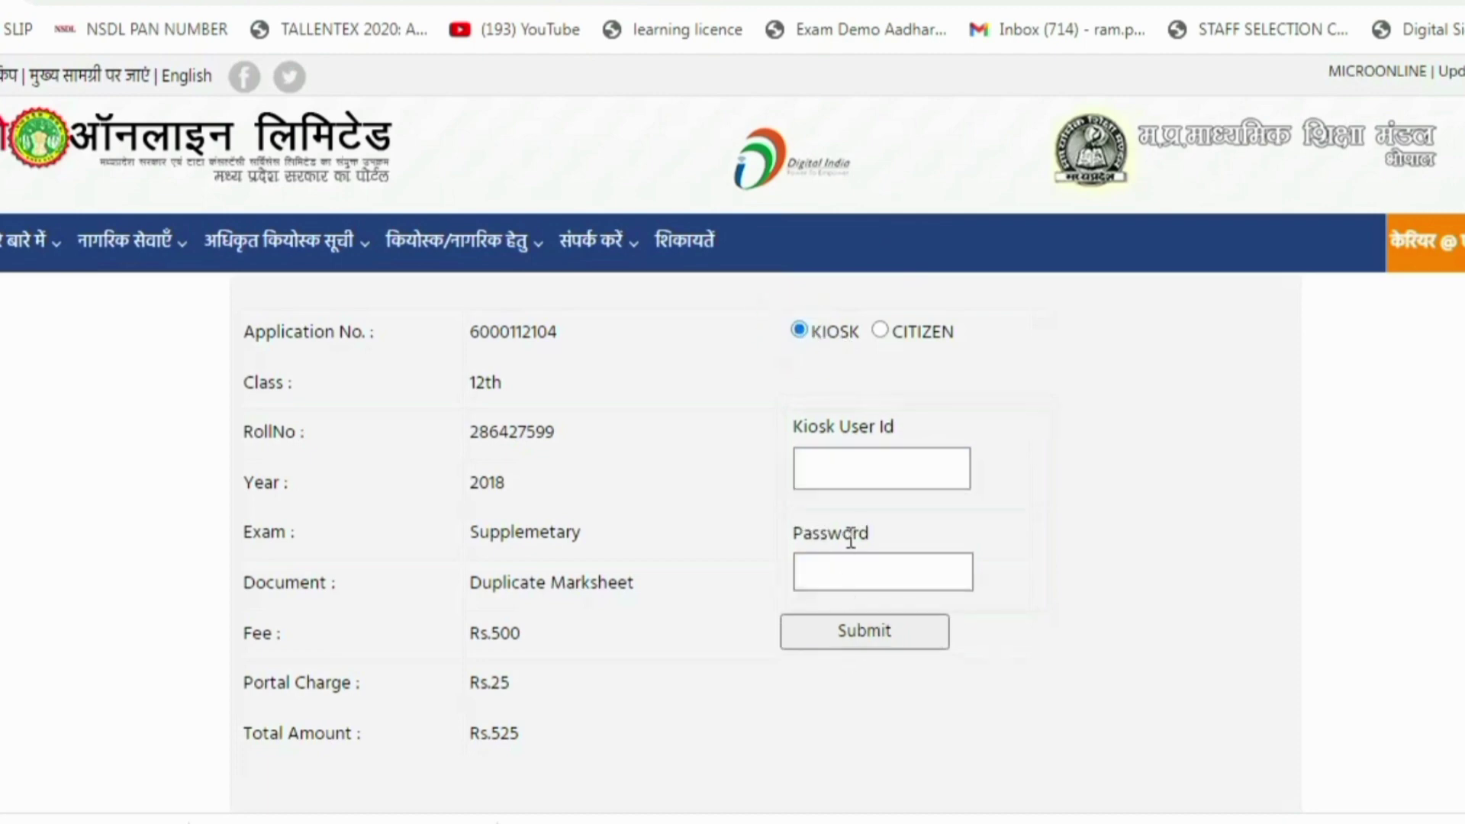
pyautogui.click(881, 331)
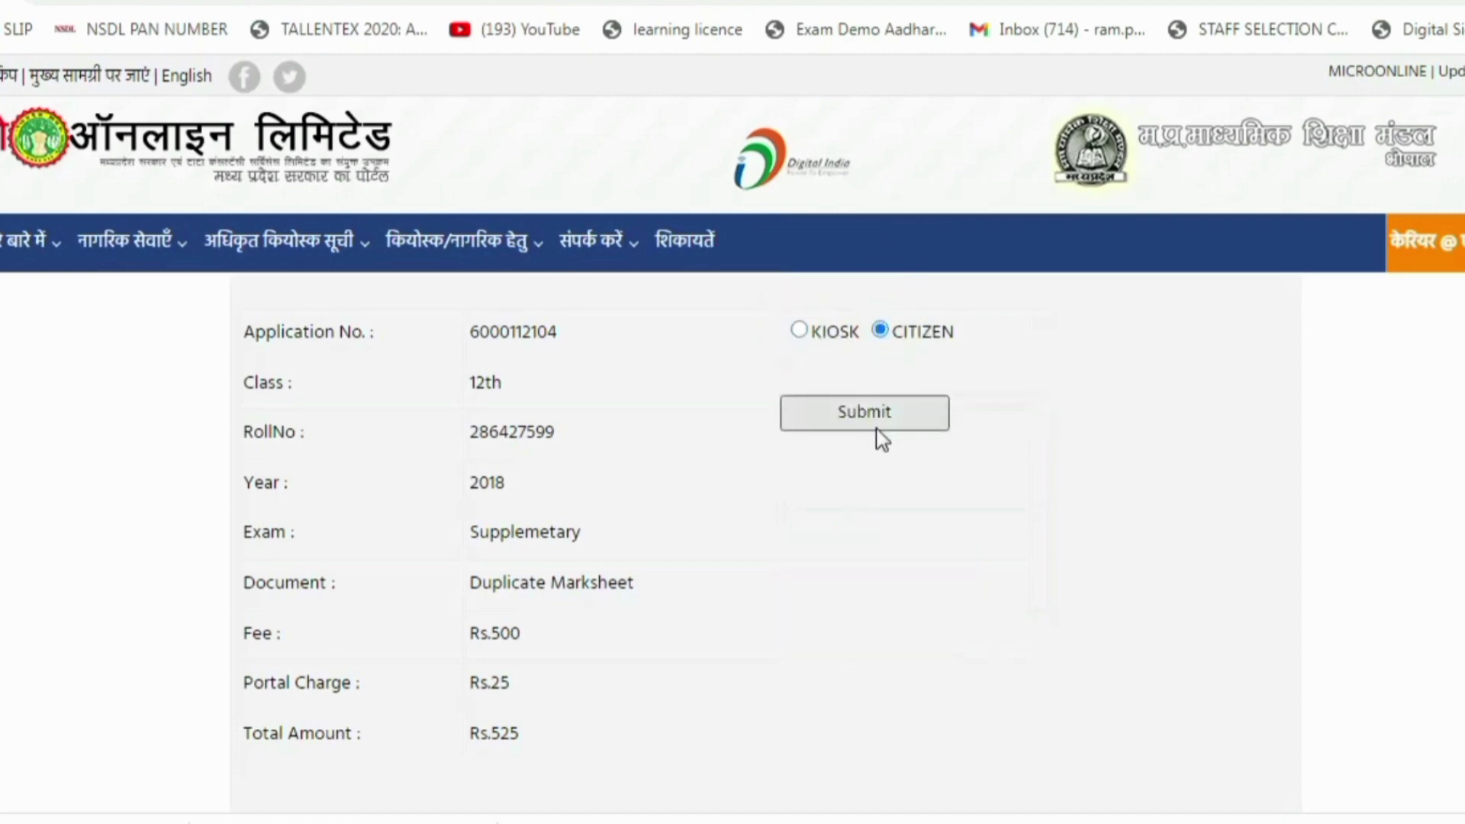
pyautogui.click(798, 330)
pyautogui.click(854, 467)
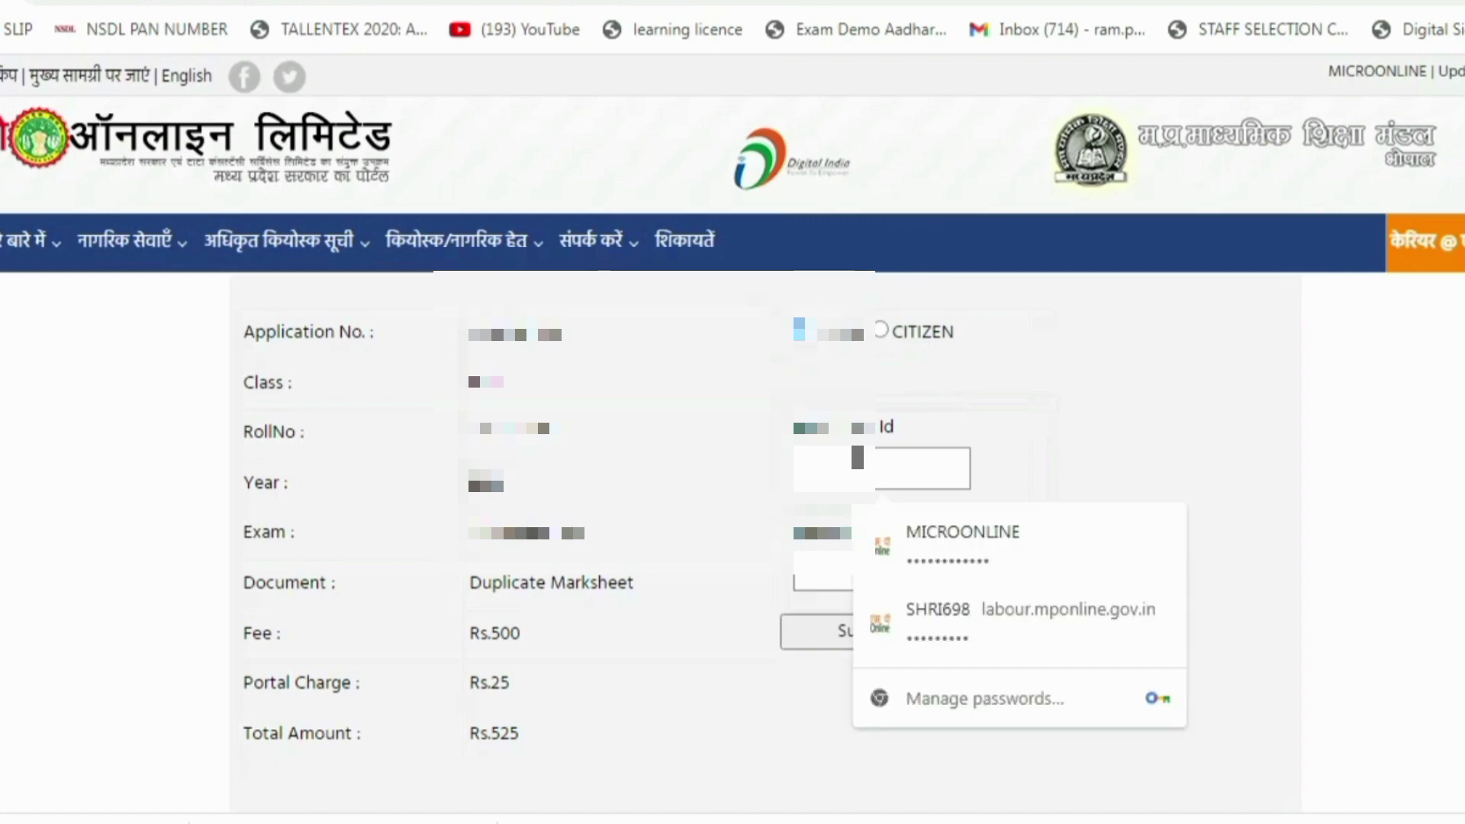
pyautogui.click(905, 546)
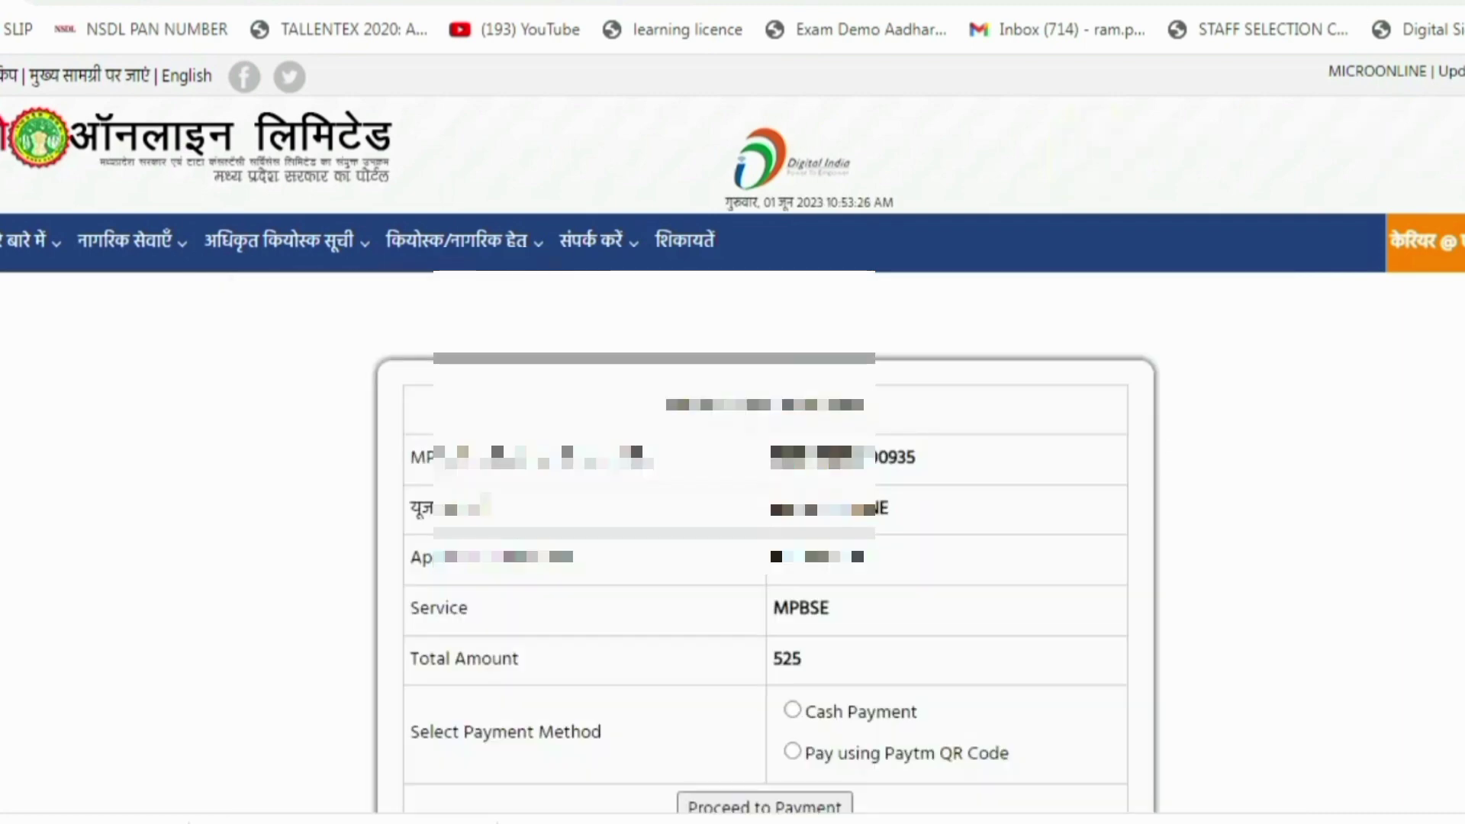
# Choose Cash Payment and confirm the Rs. 525 payment with the re-entered kiosk password
pyautogui.click(792, 709)
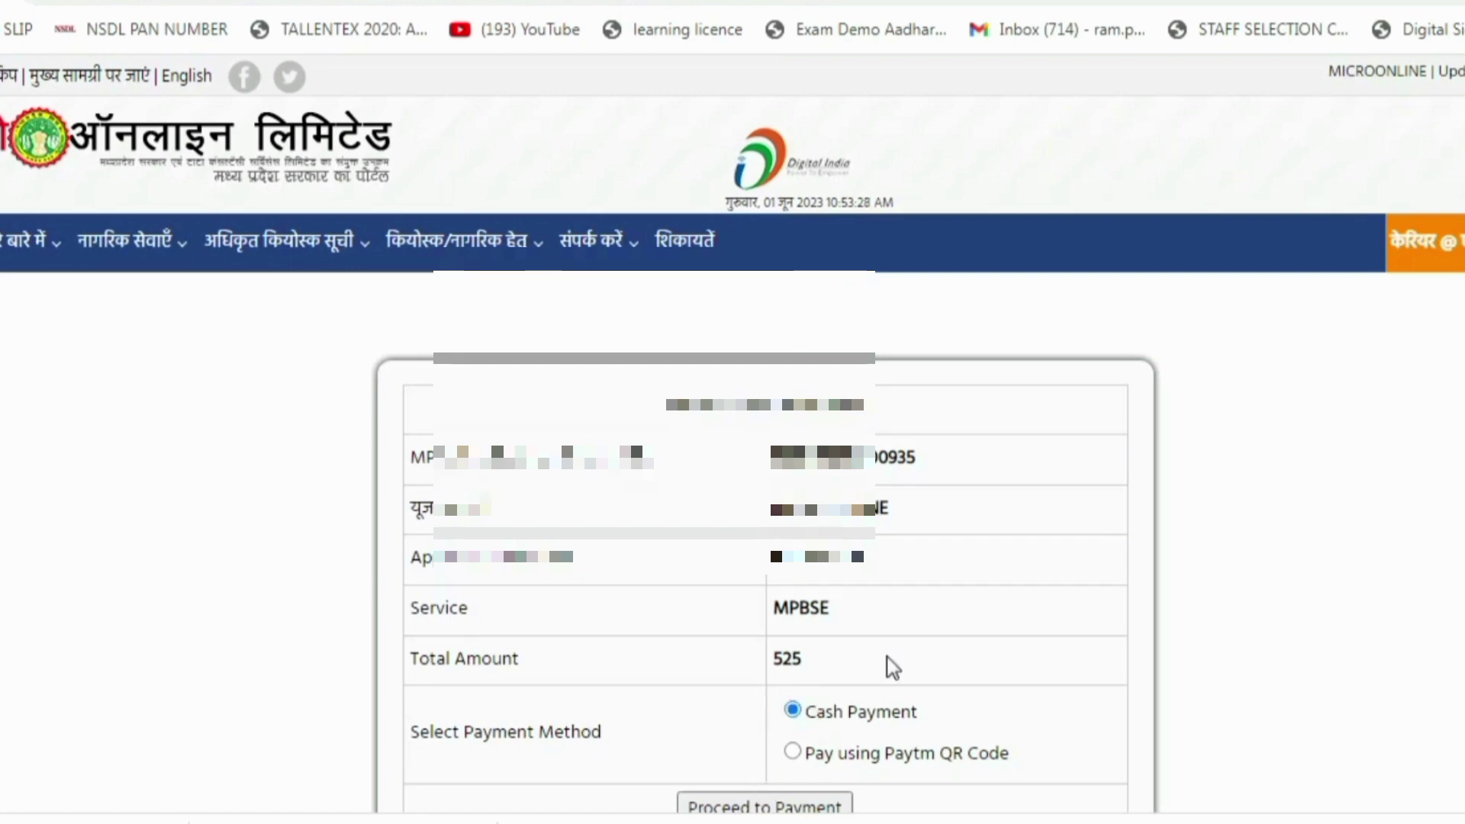
pyautogui.scroll(-2, 893, 668)
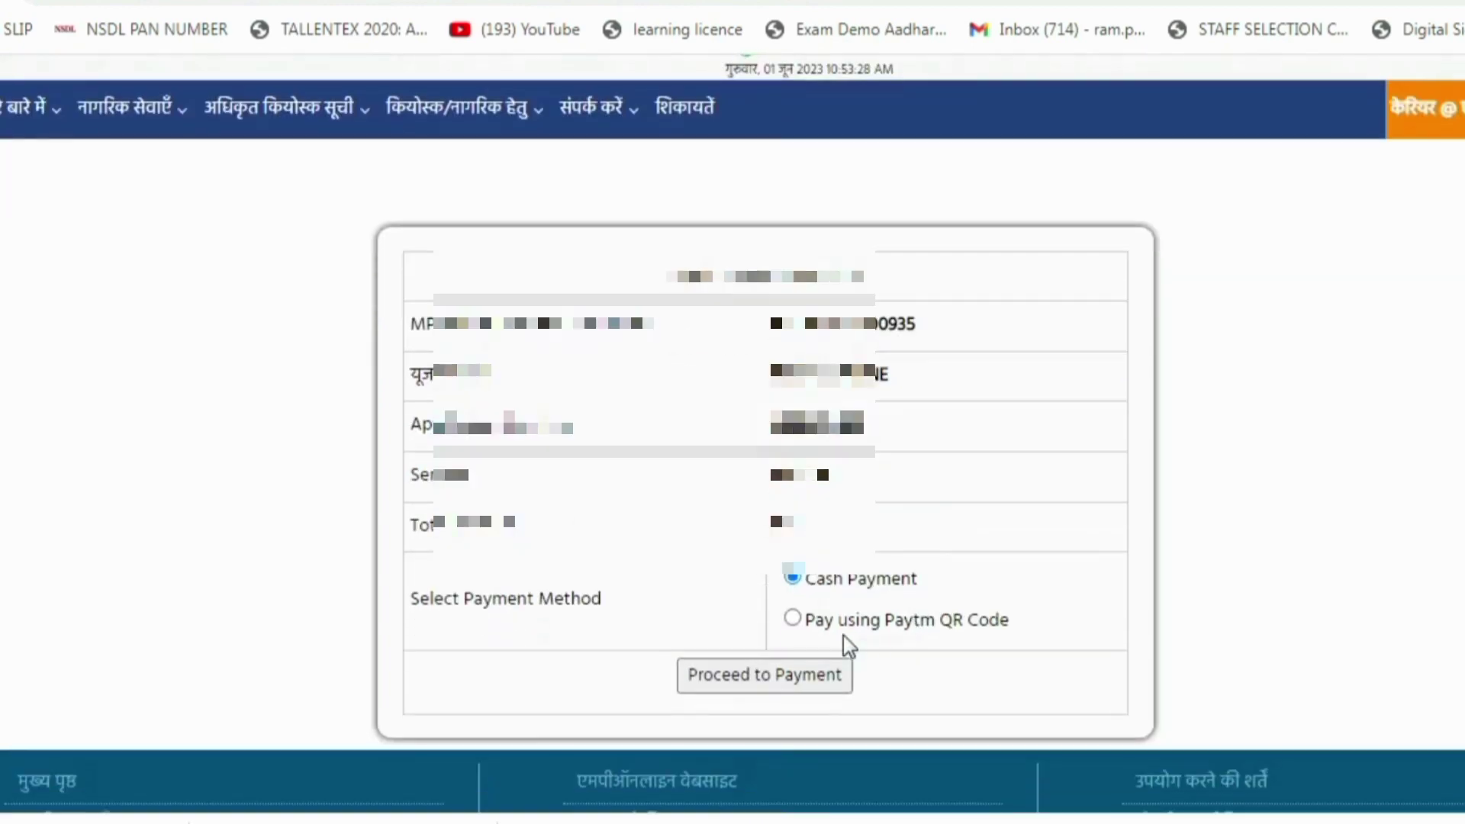
pyautogui.click(763, 682)
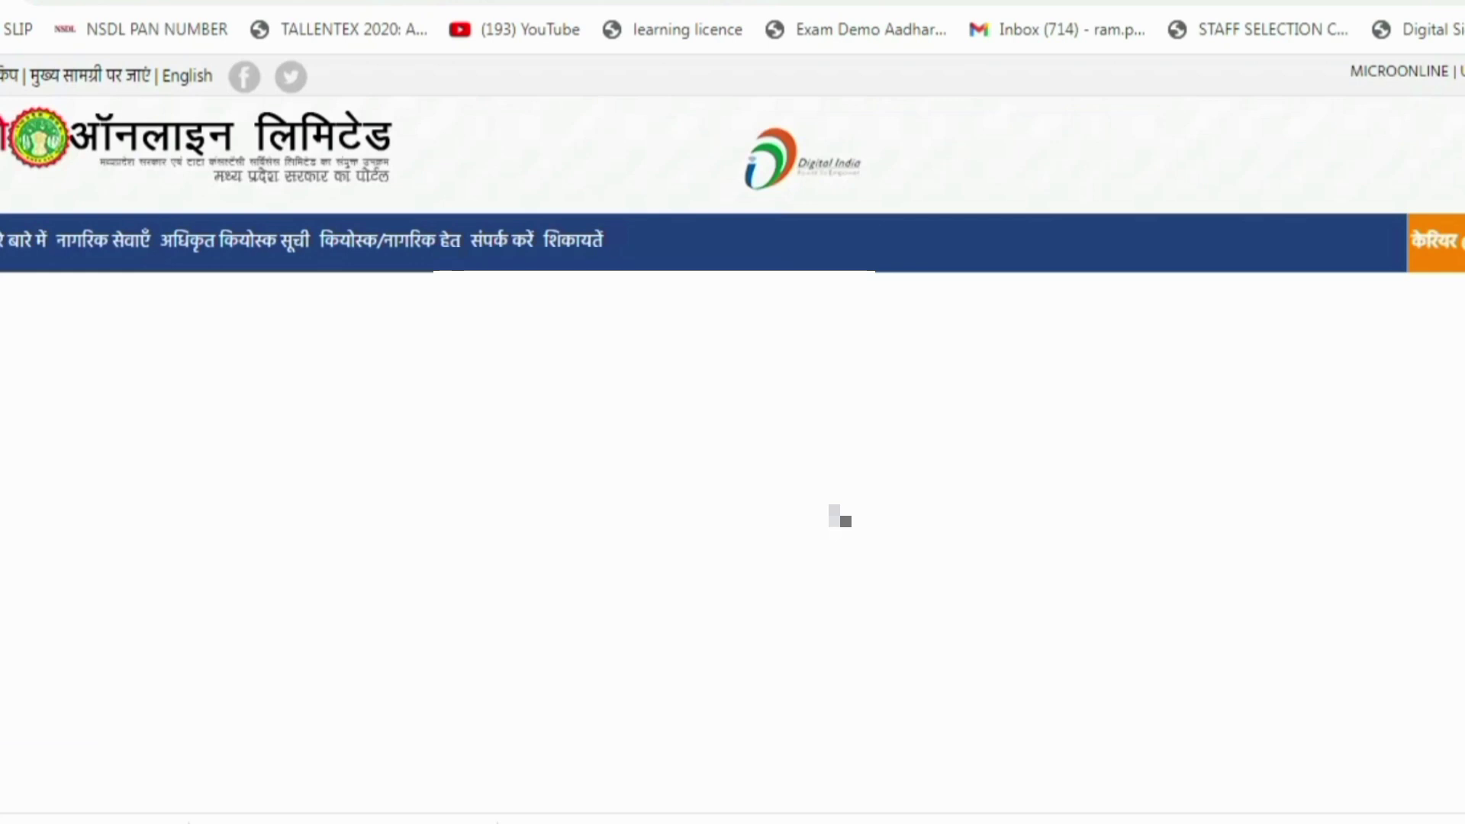
pyautogui.click(844, 677)
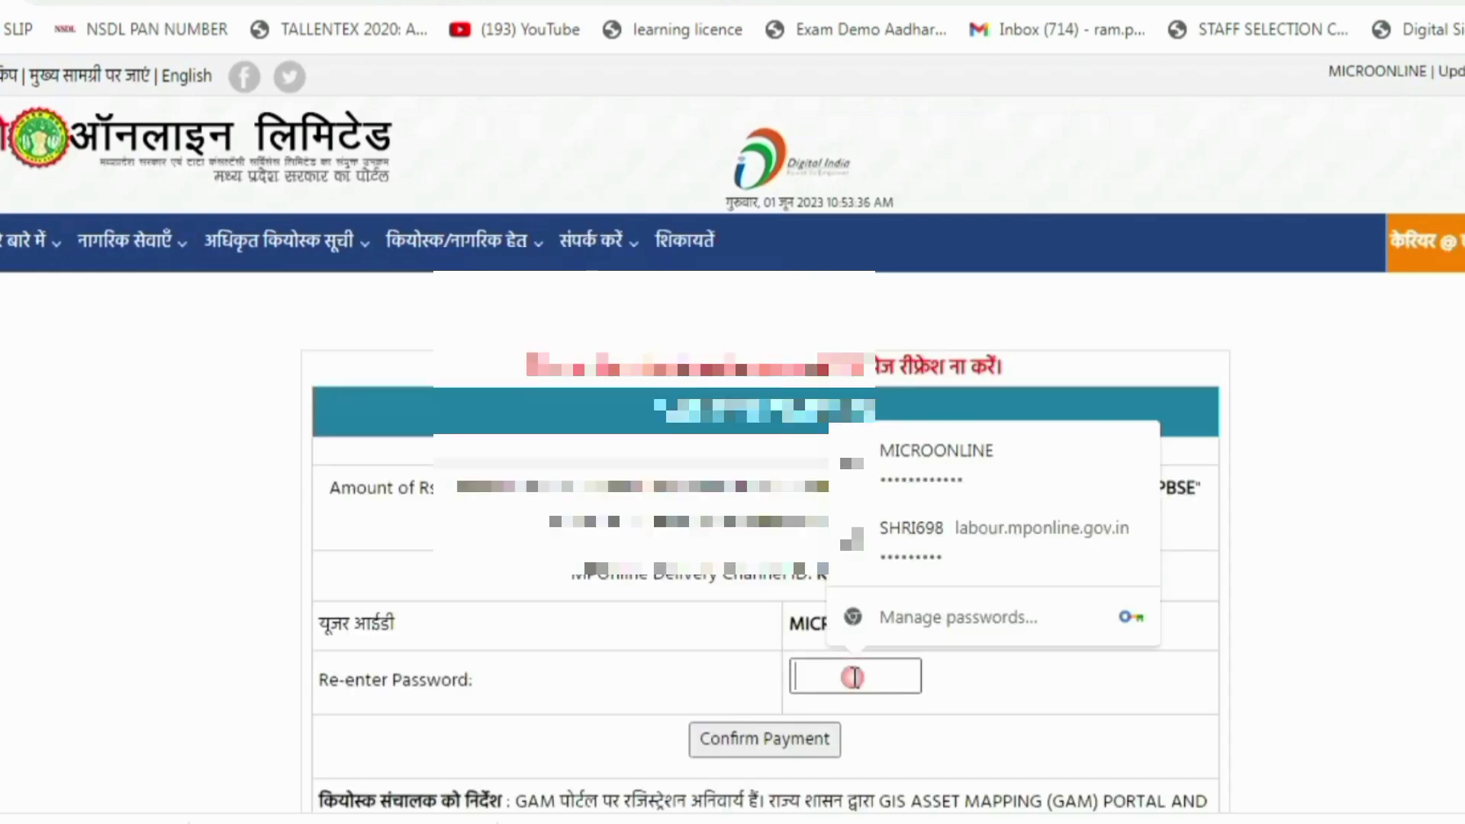
pyautogui.click(924, 447)
pyautogui.click(799, 739)
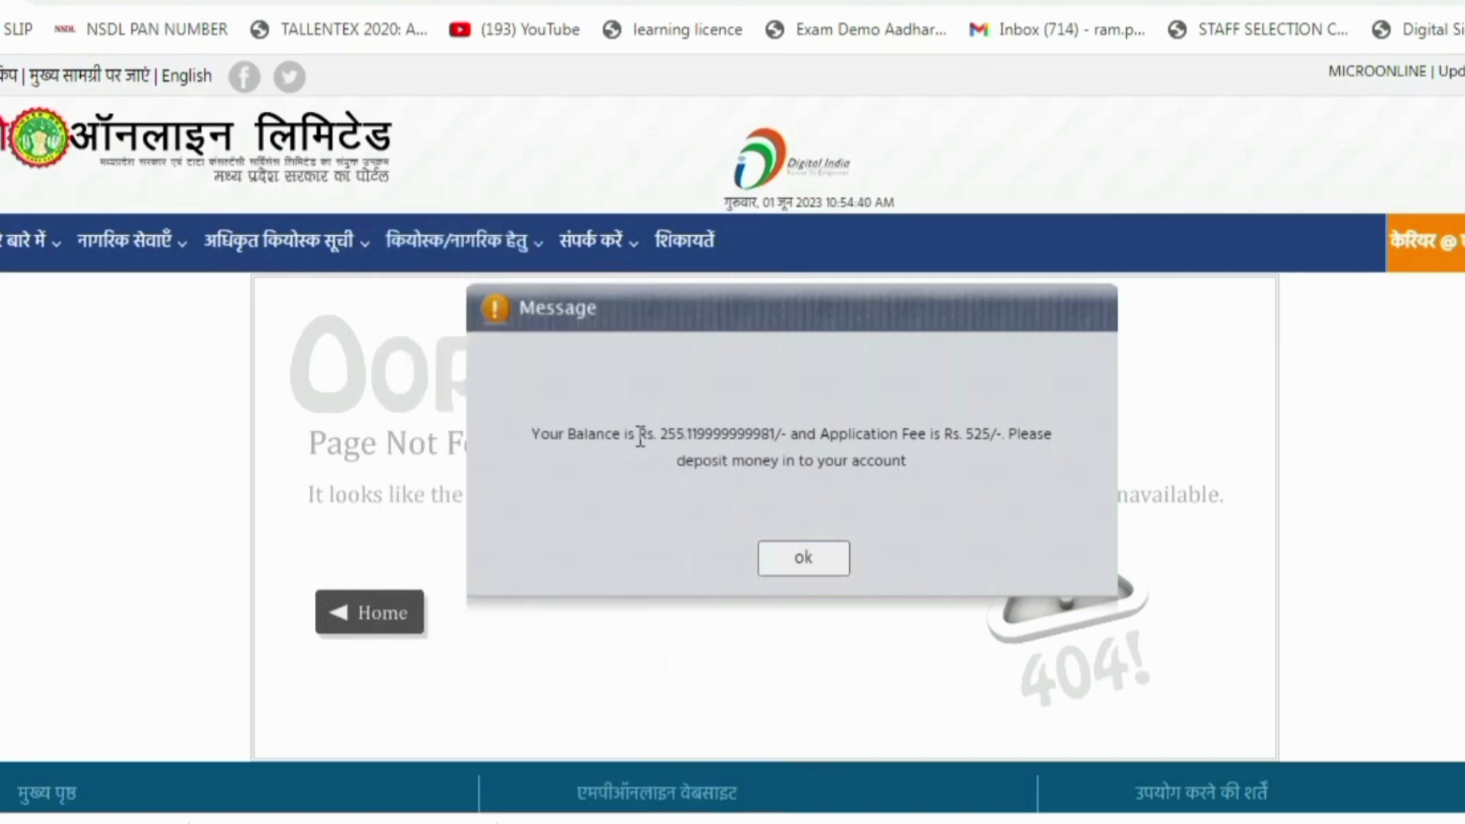
# Dismiss the Rs. 255 insufficient-balance message and return to the MP Board home page
pyautogui.moveTo(645, 434); pyautogui.dragTo(694, 420)
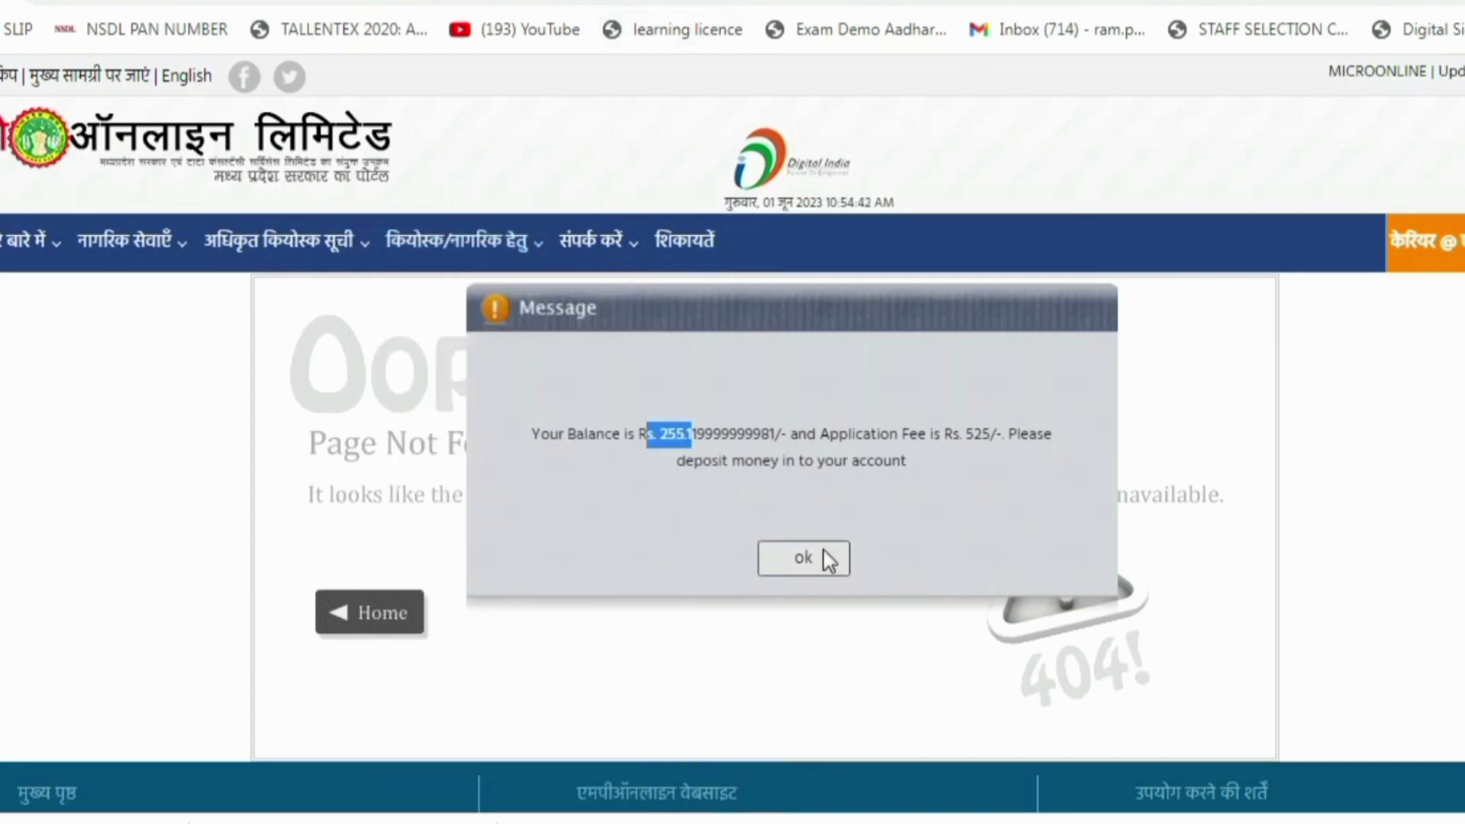
pyautogui.click(815, 548)
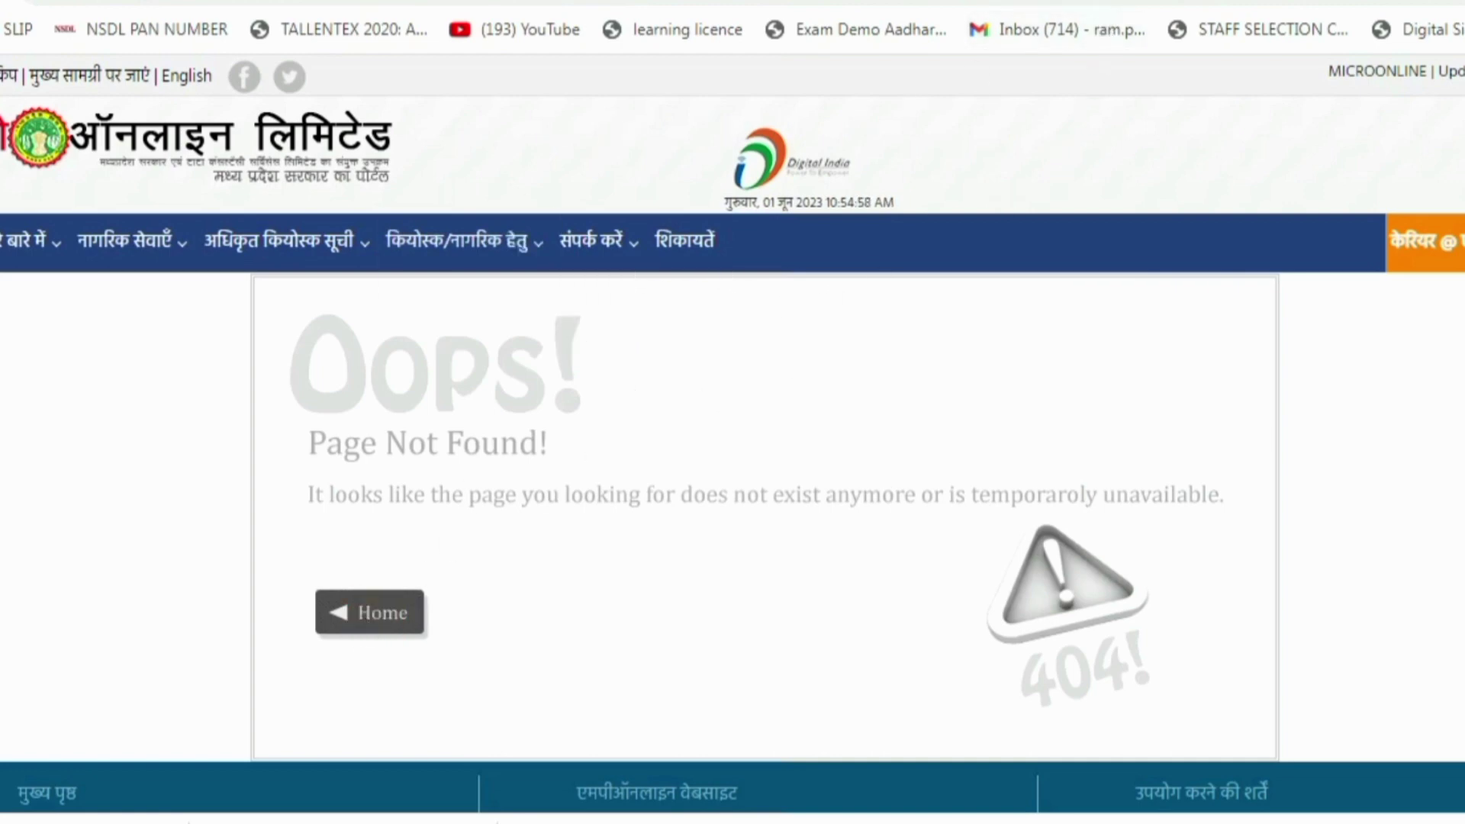
pyautogui.hotkey('ctrl', 'Tab')
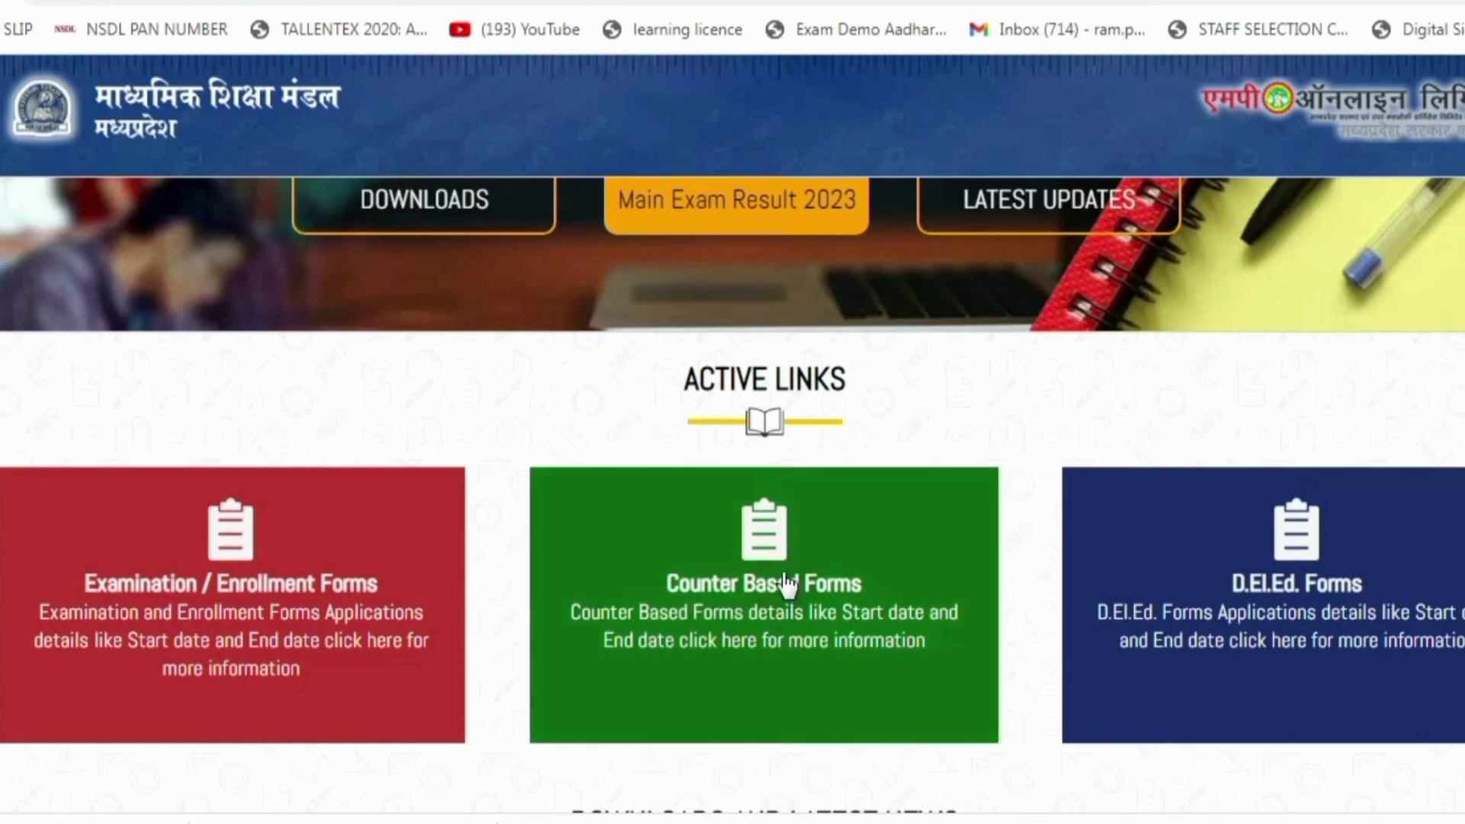
# Open Paid/Unpaid Duplicate Receipt under Counter Based Forms' Duplicate/Correction section
pyautogui.click(787, 586)
pyautogui.scroll(-4, 405, 575)
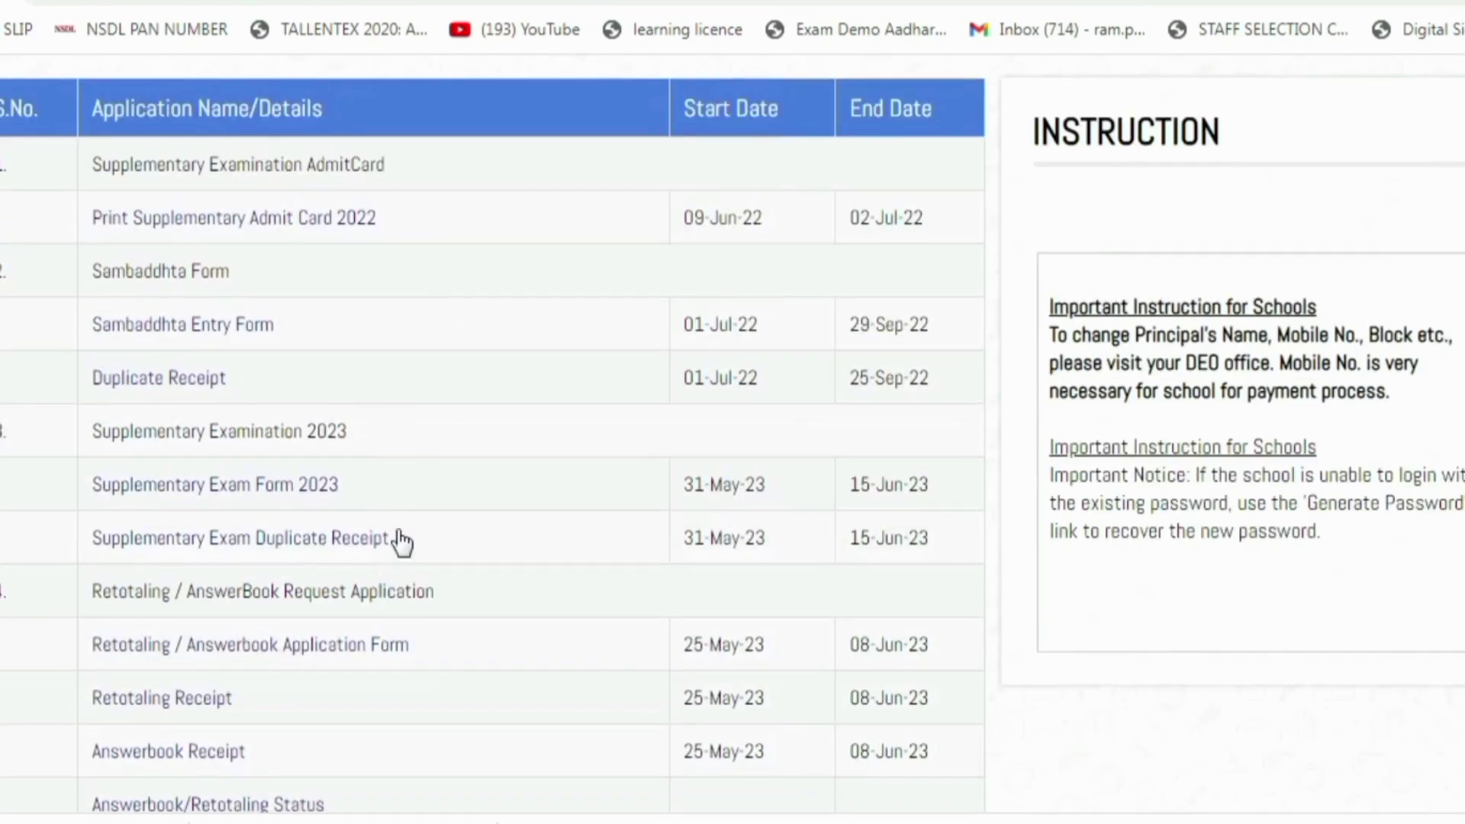
pyautogui.scroll(-3, 352, 529)
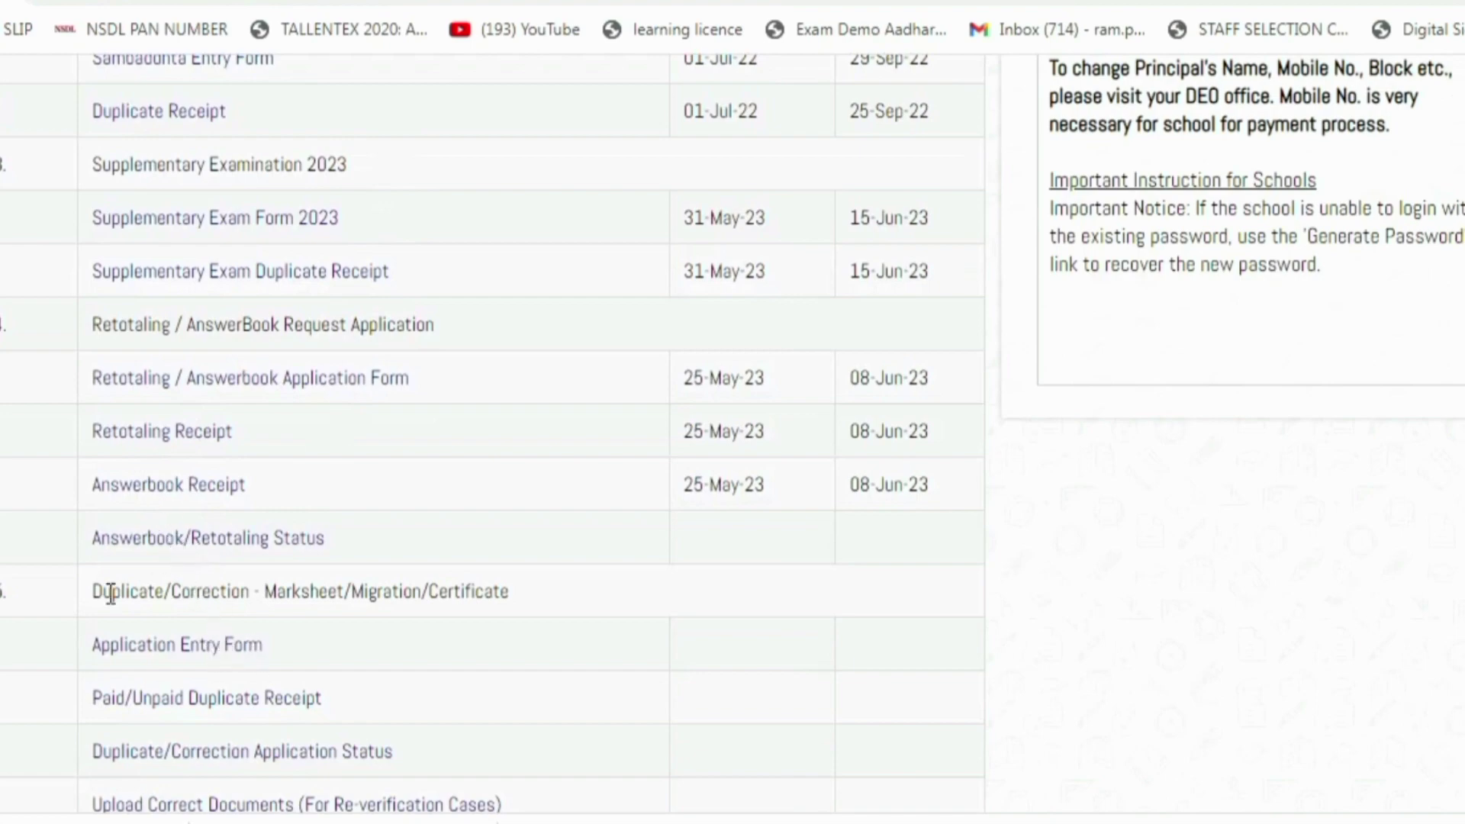
pyautogui.moveTo(98, 592); pyautogui.dragTo(321, 592)
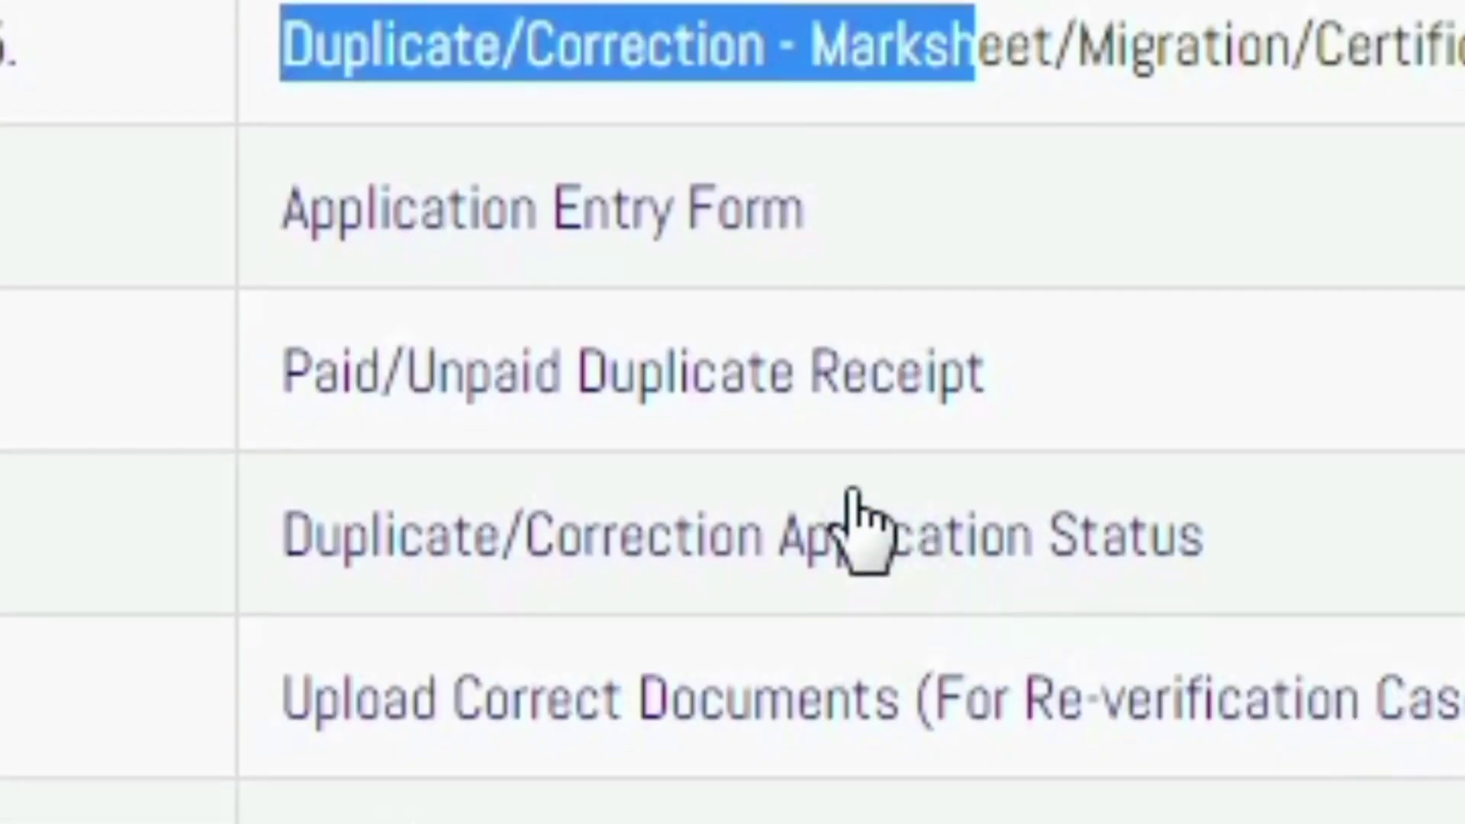
pyautogui.moveTo(271, 378); pyautogui.dragTo(1040, 382)
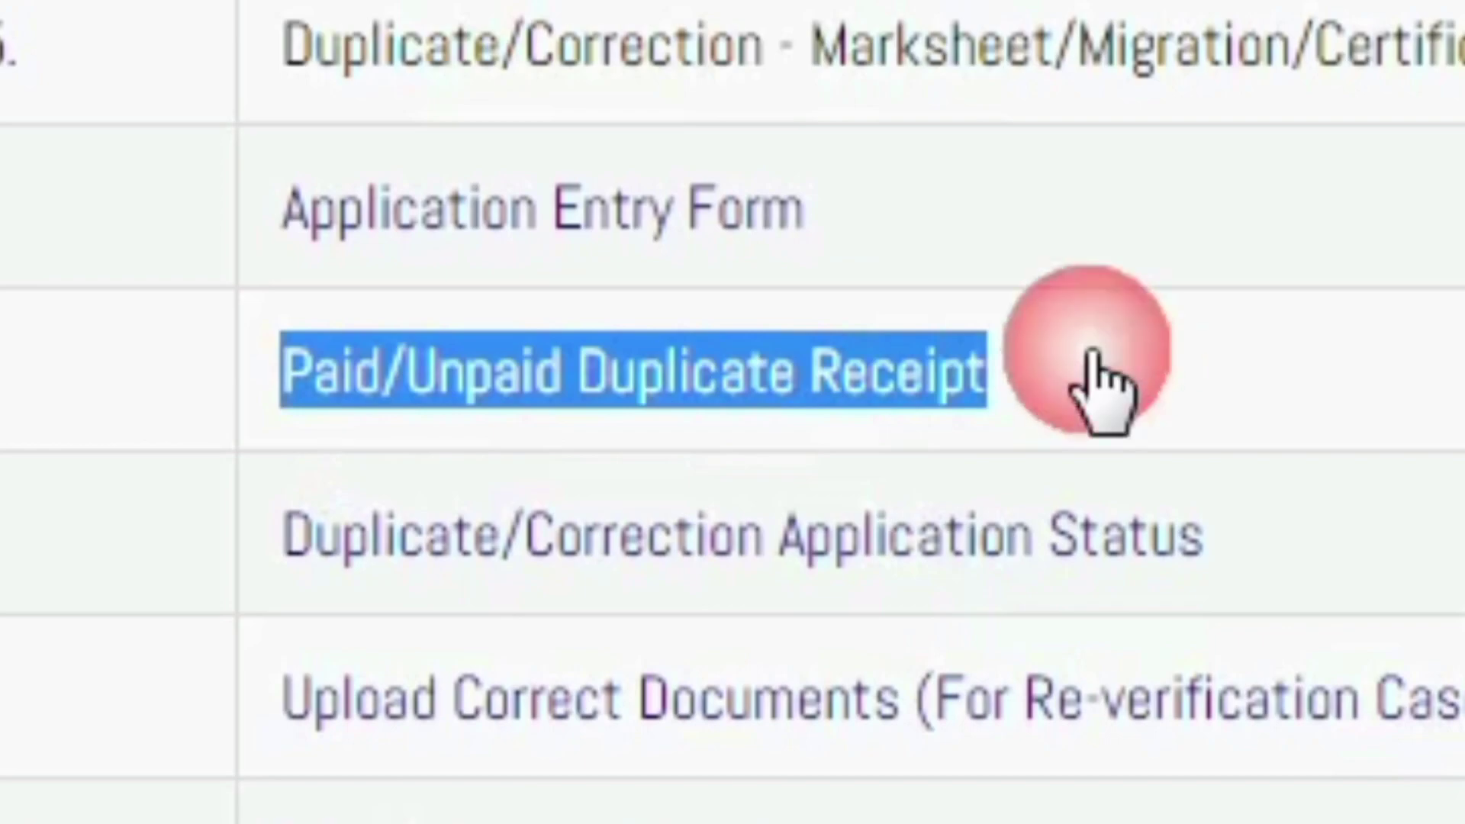
pyautogui.click(633, 431)
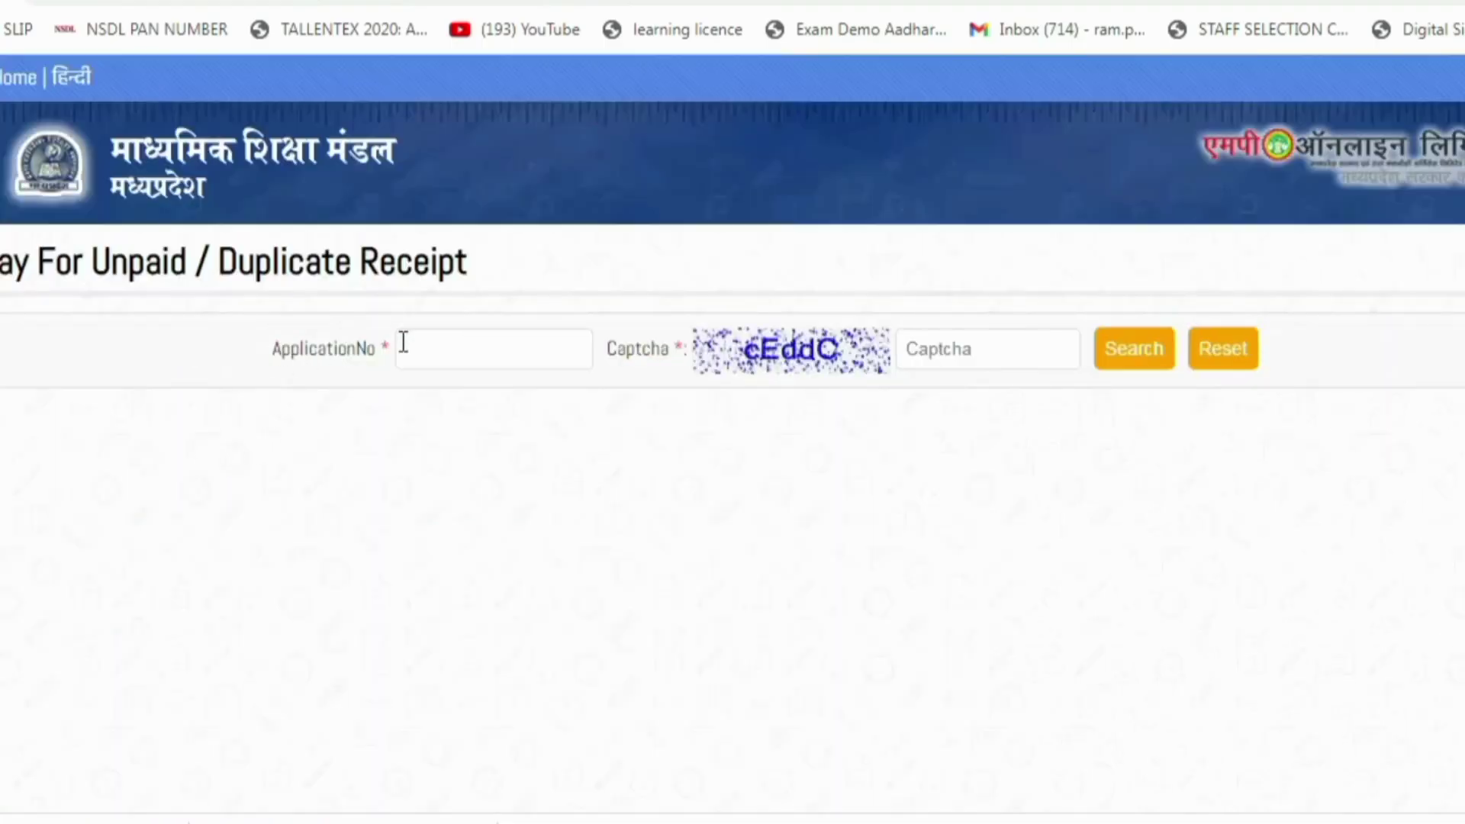
# Search the unpaid application by its application number and captcha to show the Rs.525 total
pyautogui.click(507, 348)
pyautogui.click(451, 367)
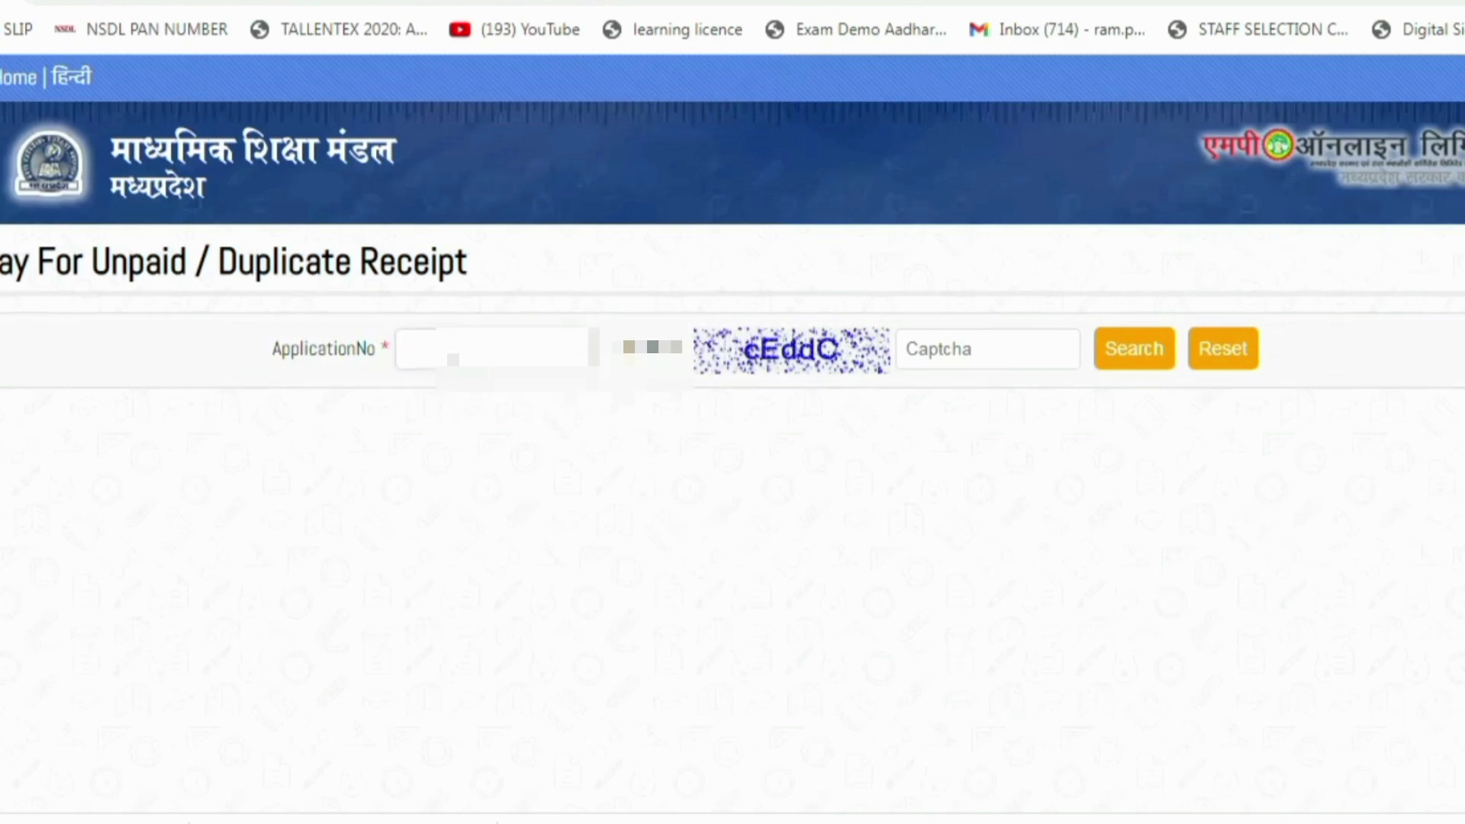
pyautogui.write('600')
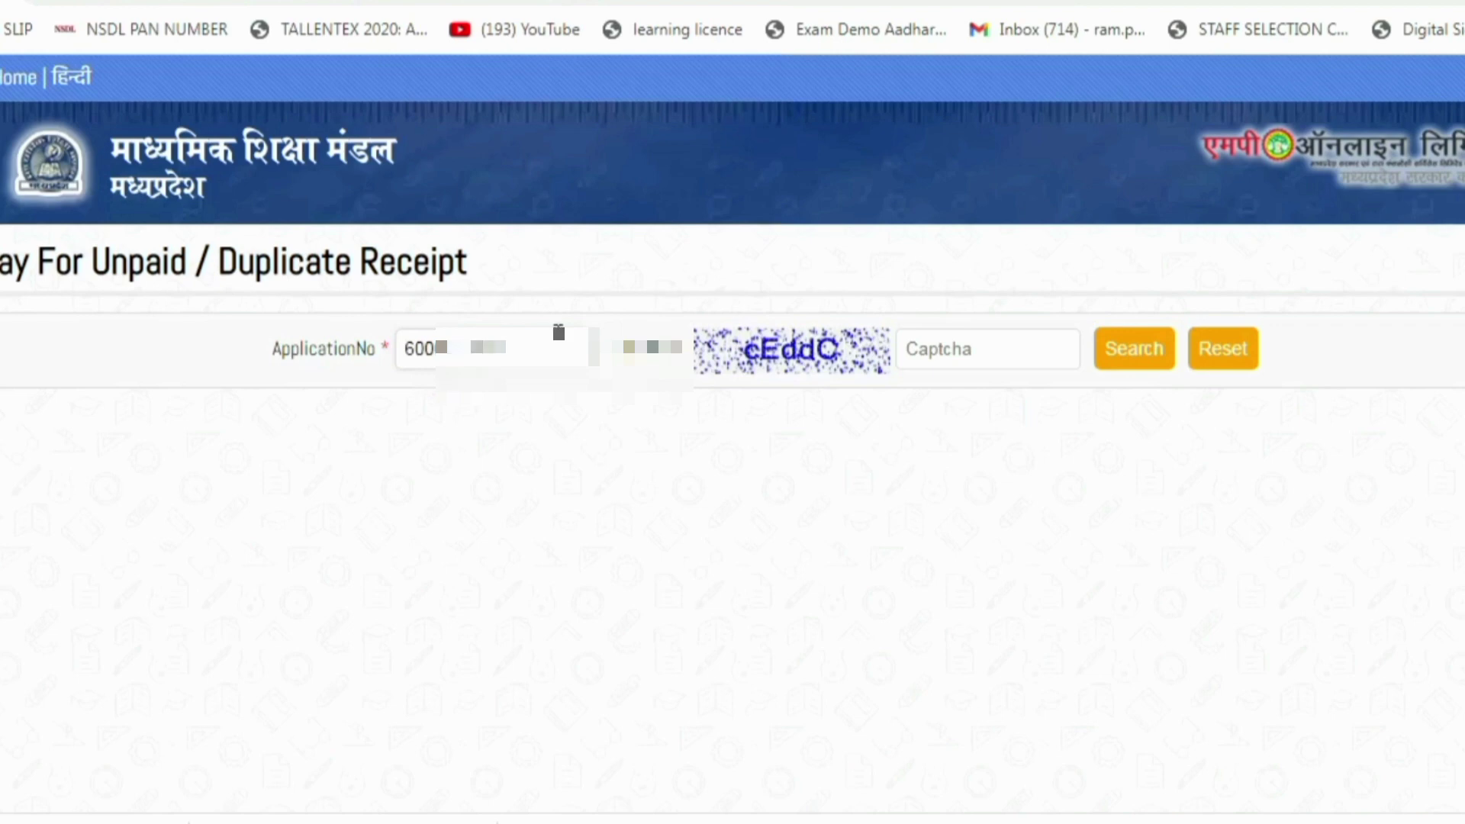
pyautogui.click(1004, 360)
pyautogui.write('c')
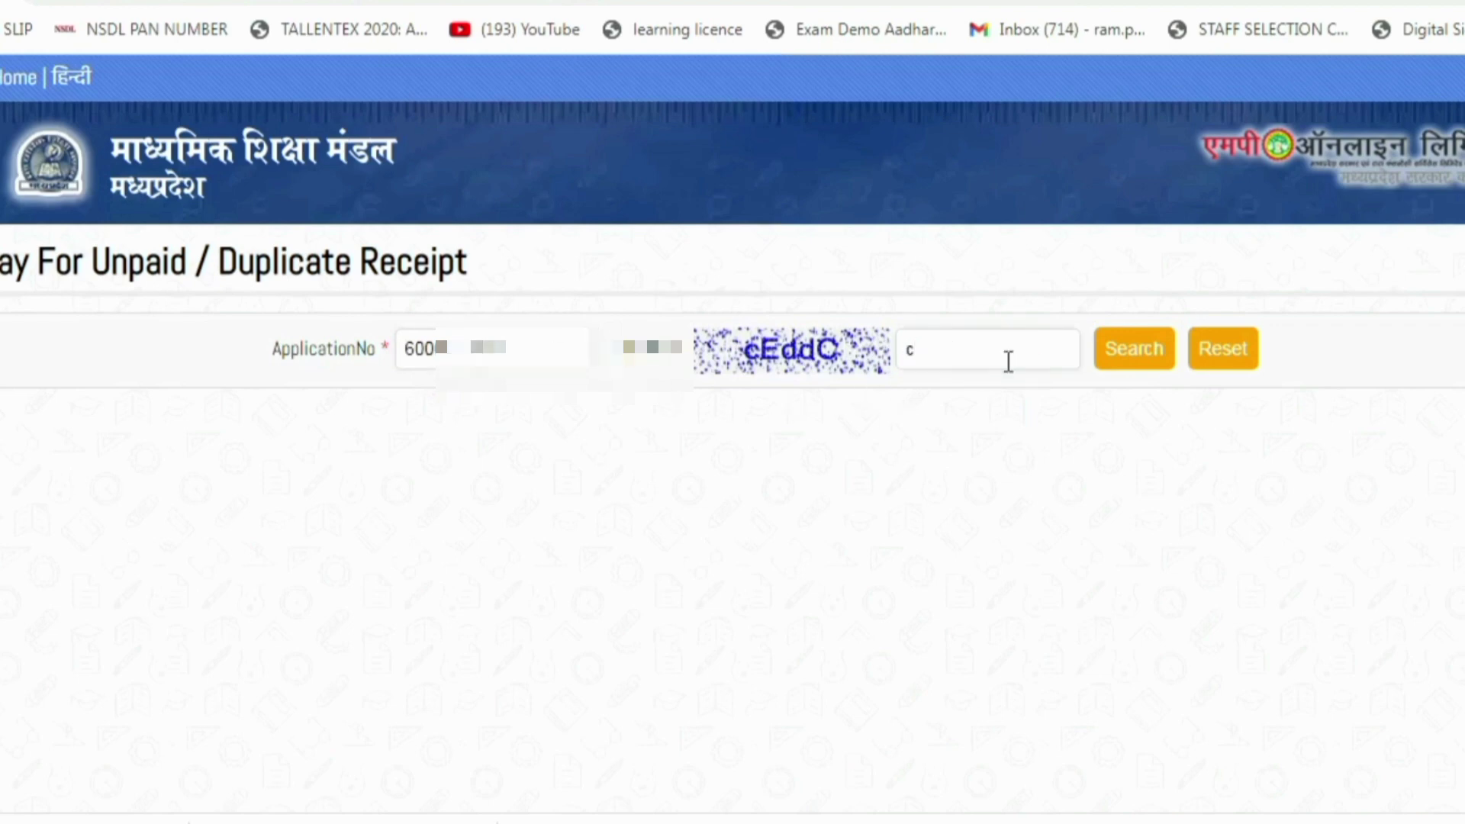
pyautogui.write('EddC')
pyautogui.click(1134, 349)
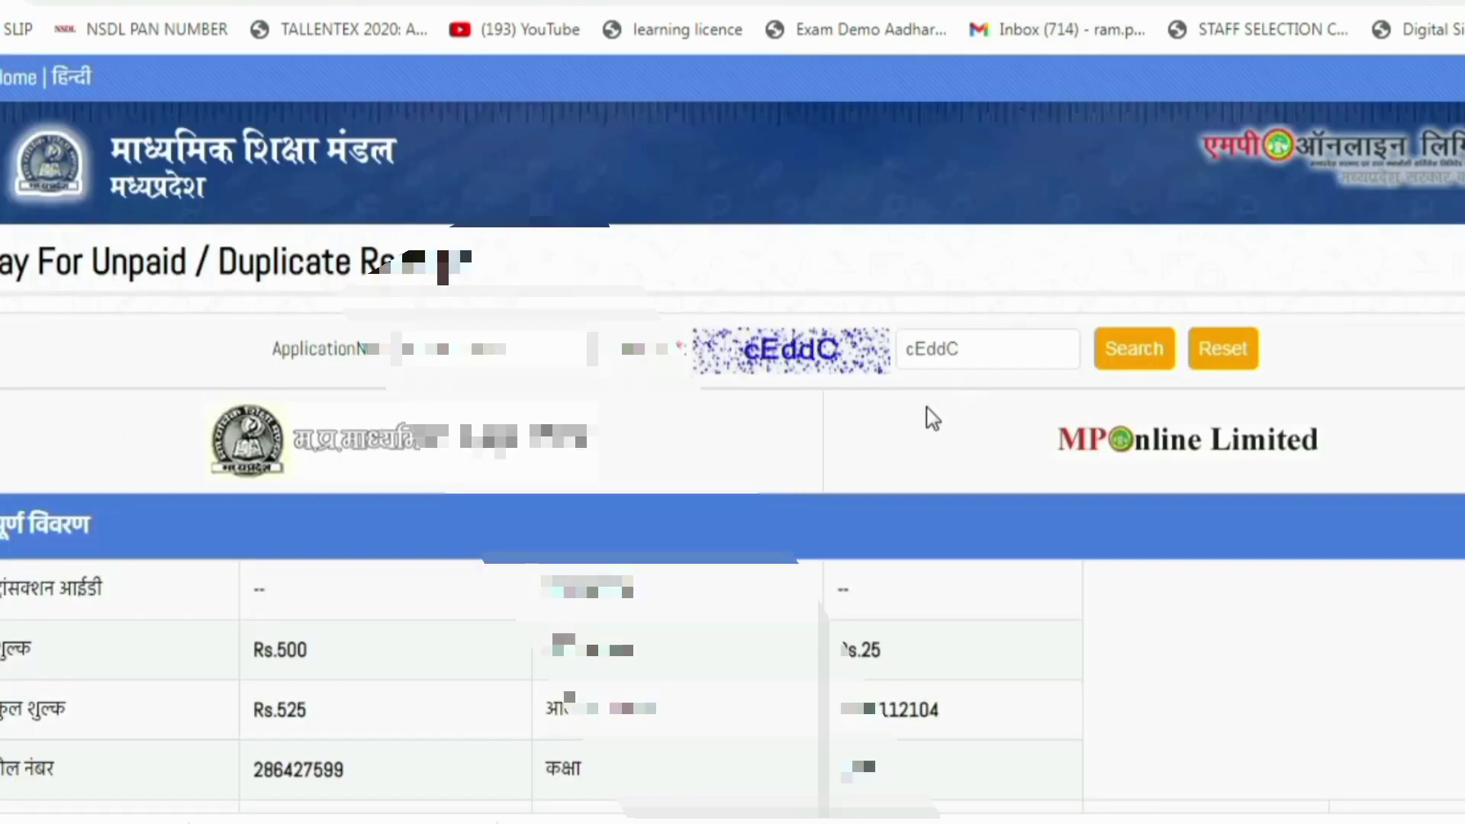
# Proceed from the application details to OTP verification and enter the OTP
pyautogui.scroll(-3, 831, 448)
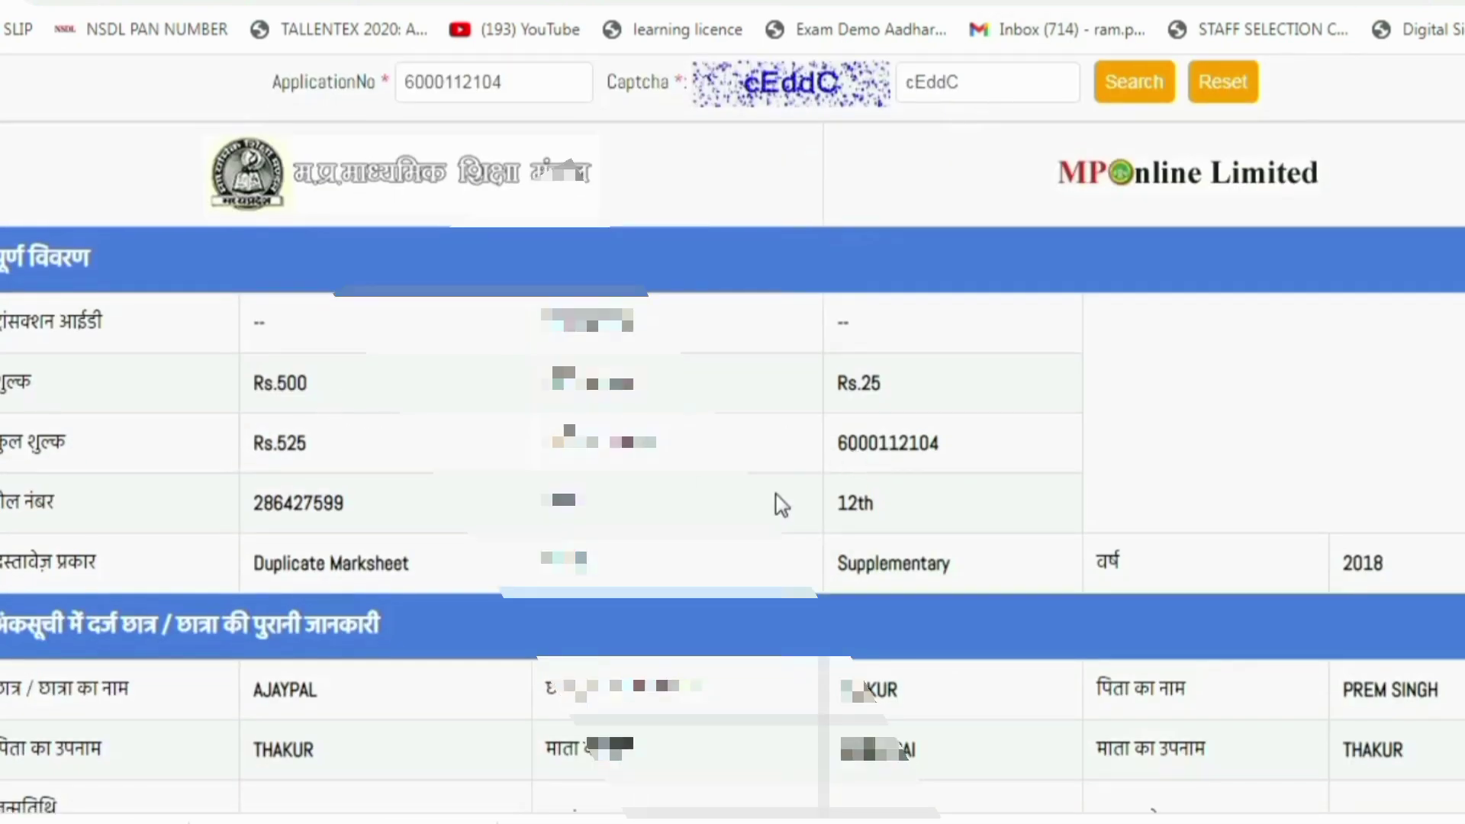
pyautogui.scroll(-10, 780, 504)
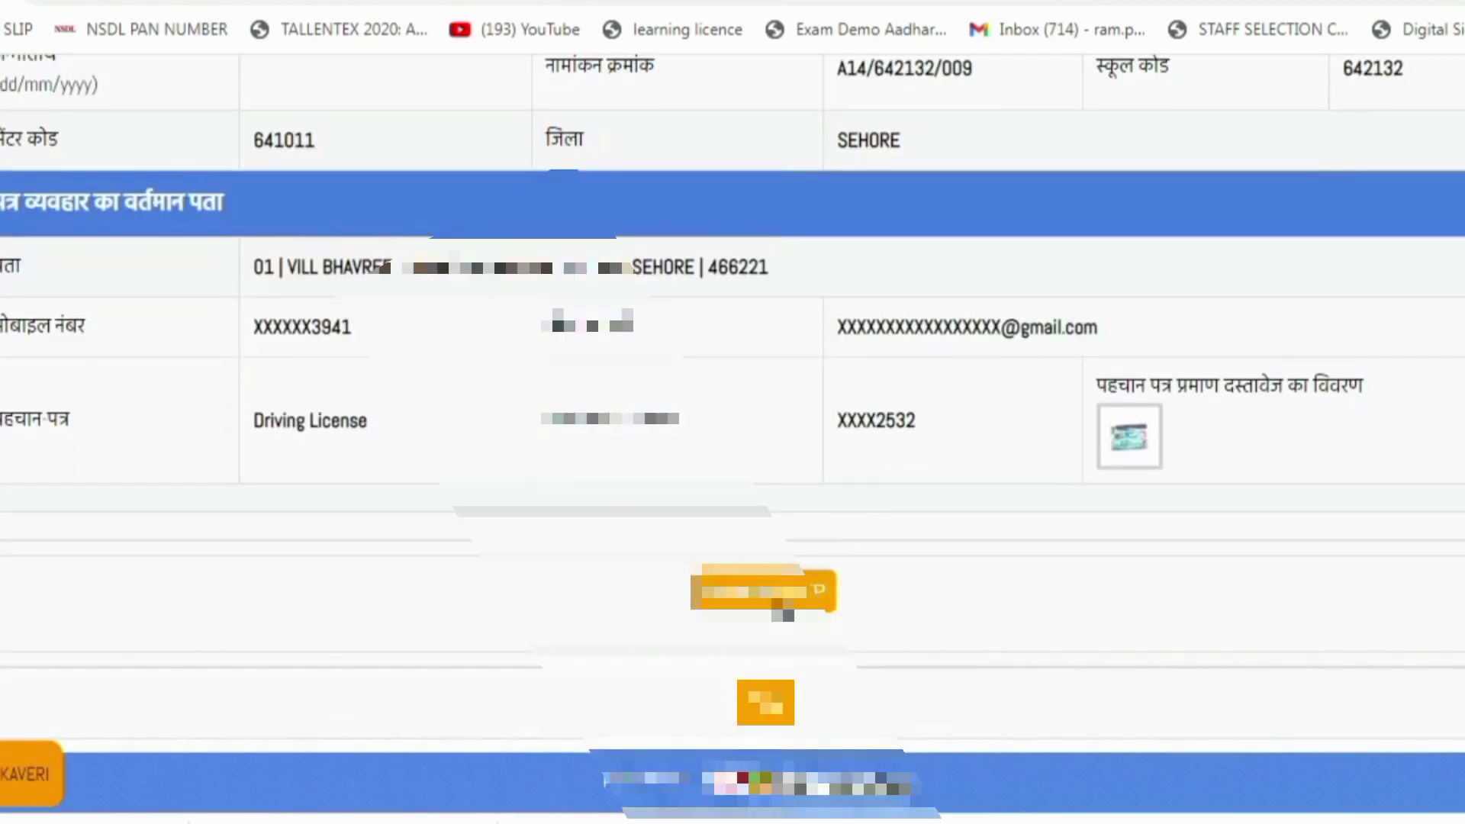
pyautogui.click(785, 603)
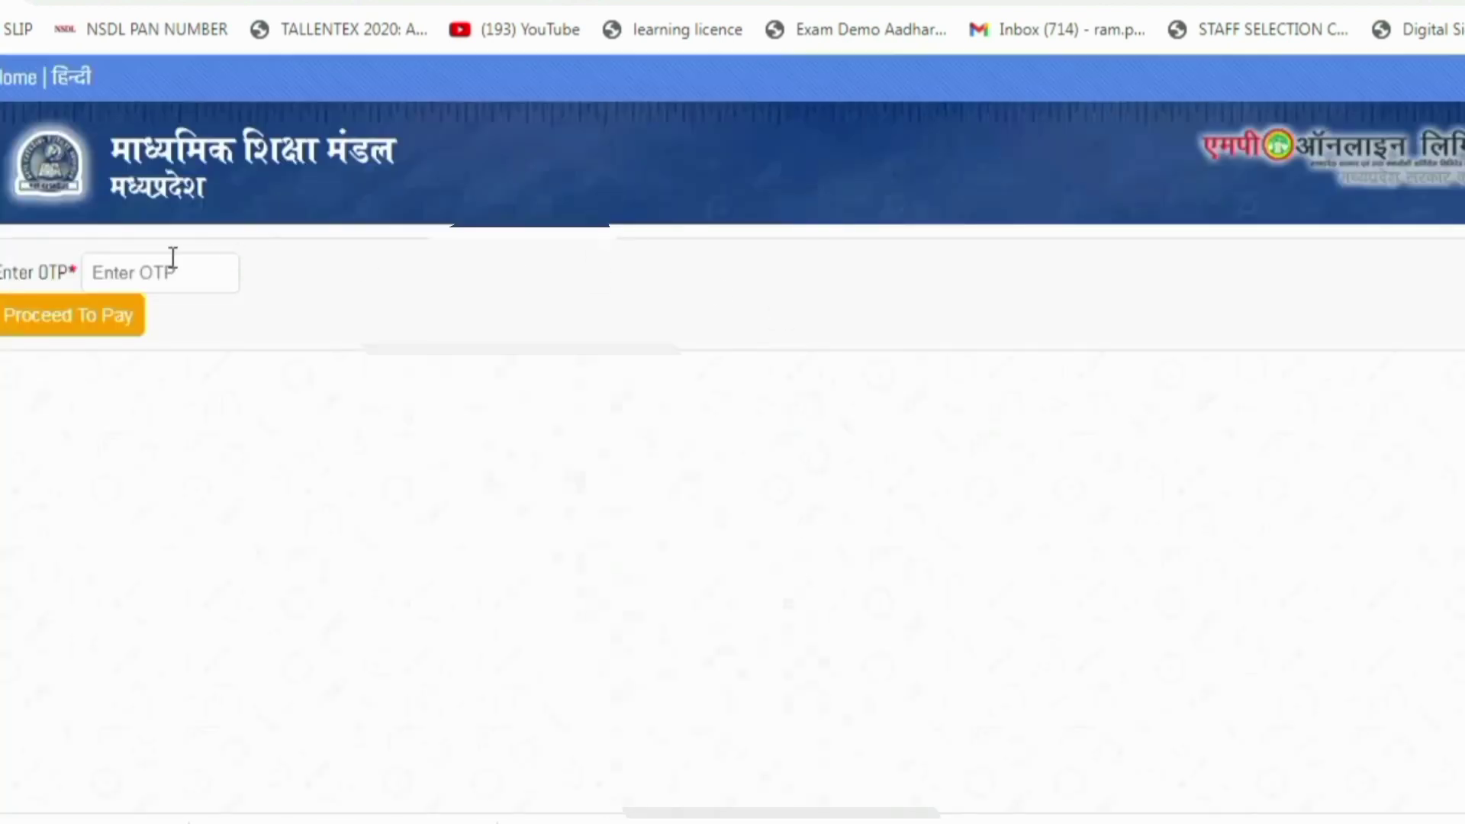
pyautogui.click(174, 260)
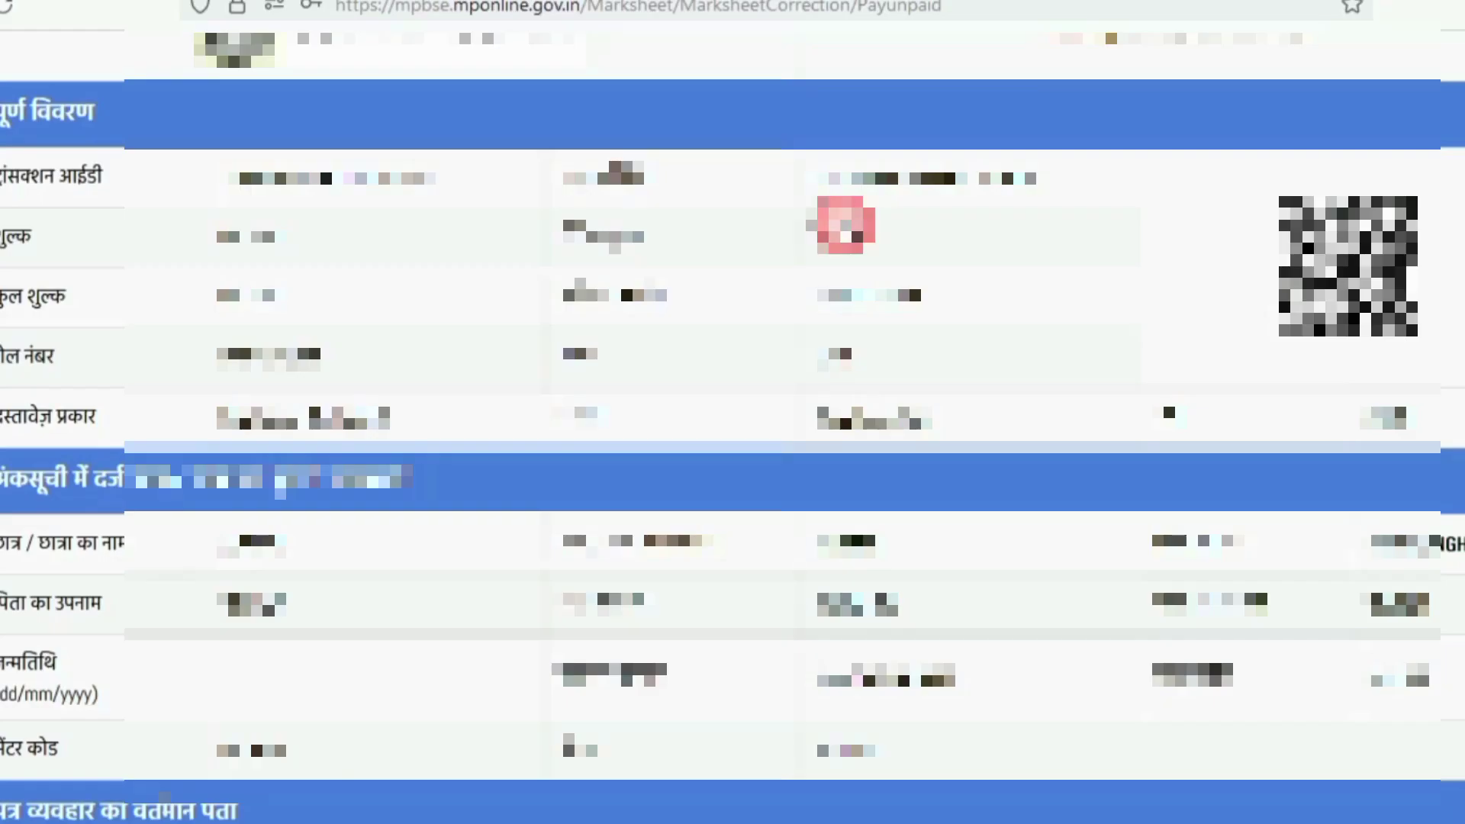
# Pay the duplicate marksheet fee and print the payment receipt
pyautogui.scroll(5, 846, 226)
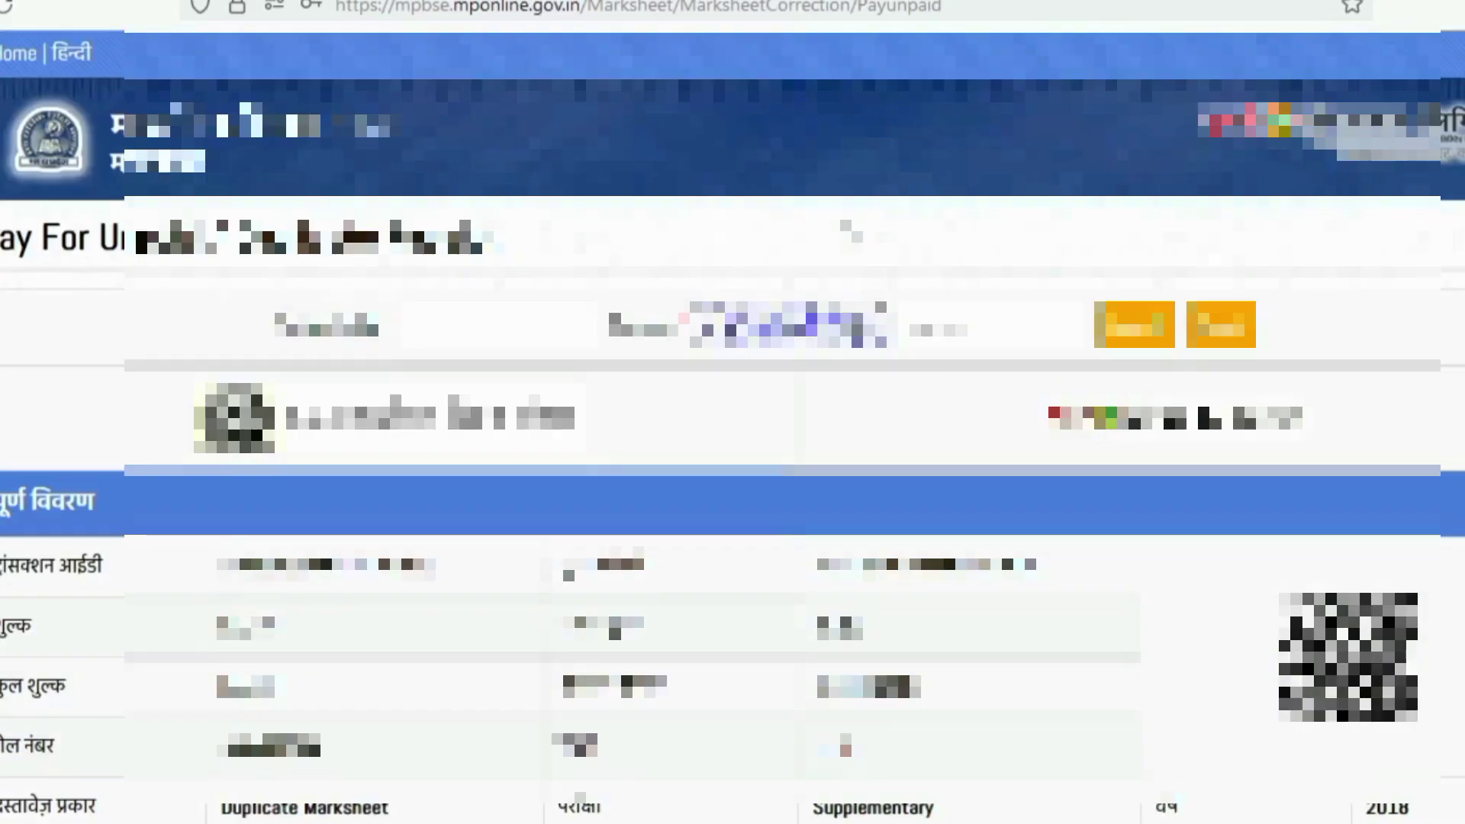
pyautogui.scroll(-8, 732, 458)
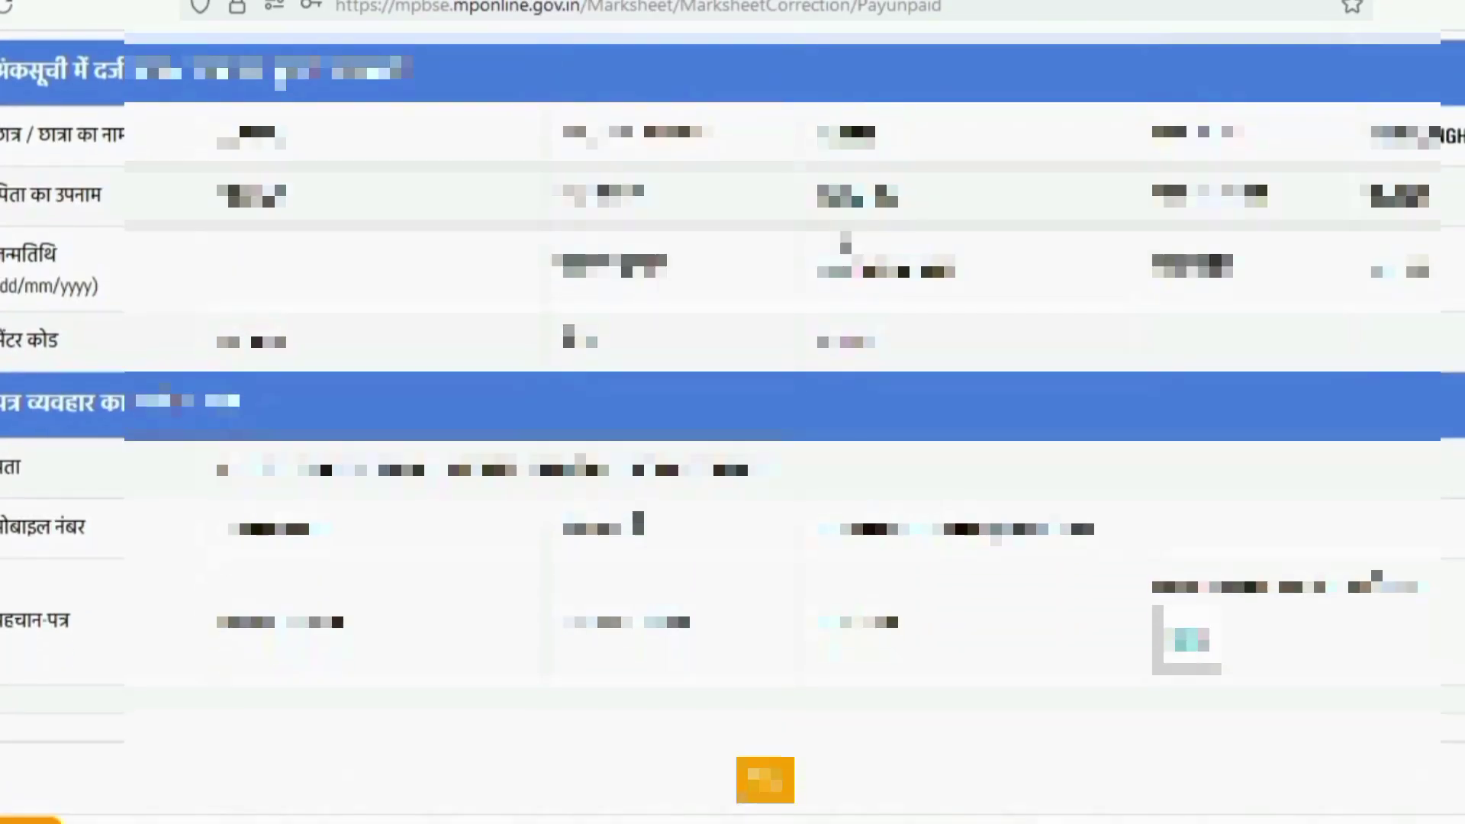
pyautogui.scroll(5, 733, 412)
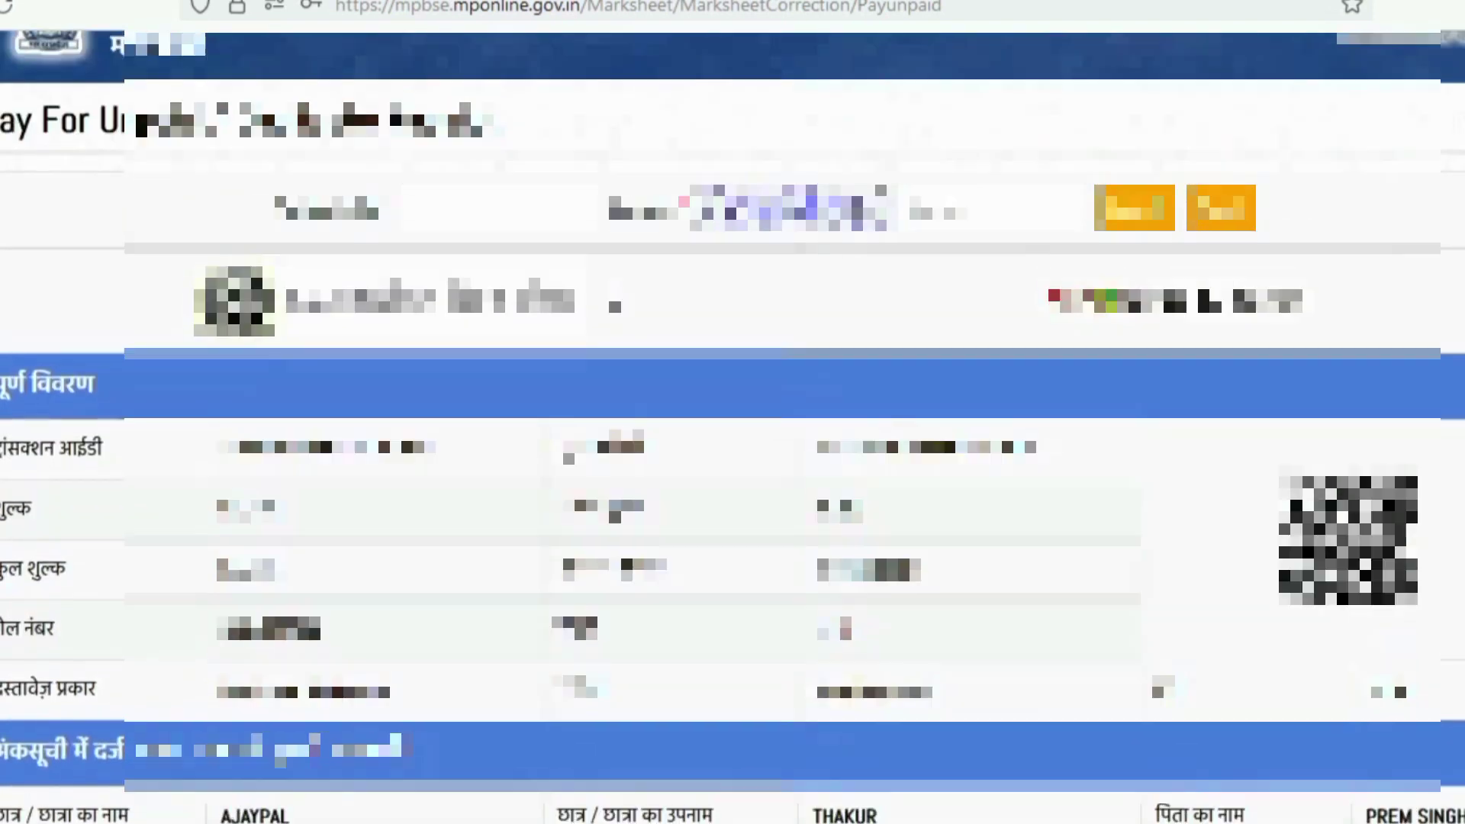
pyautogui.scroll(-8, 524, 336)
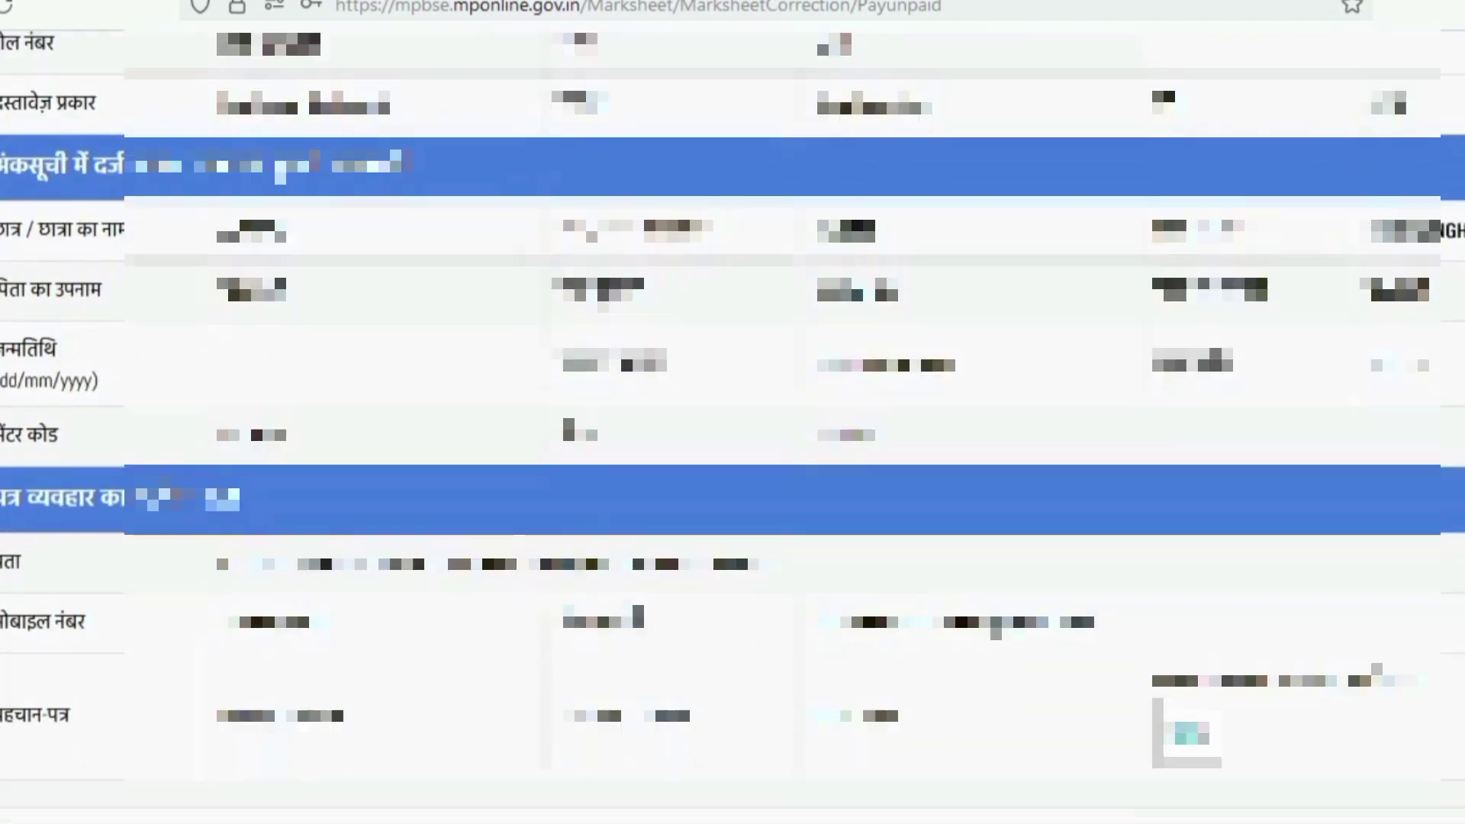
pyautogui.scroll(5, 732, 412)
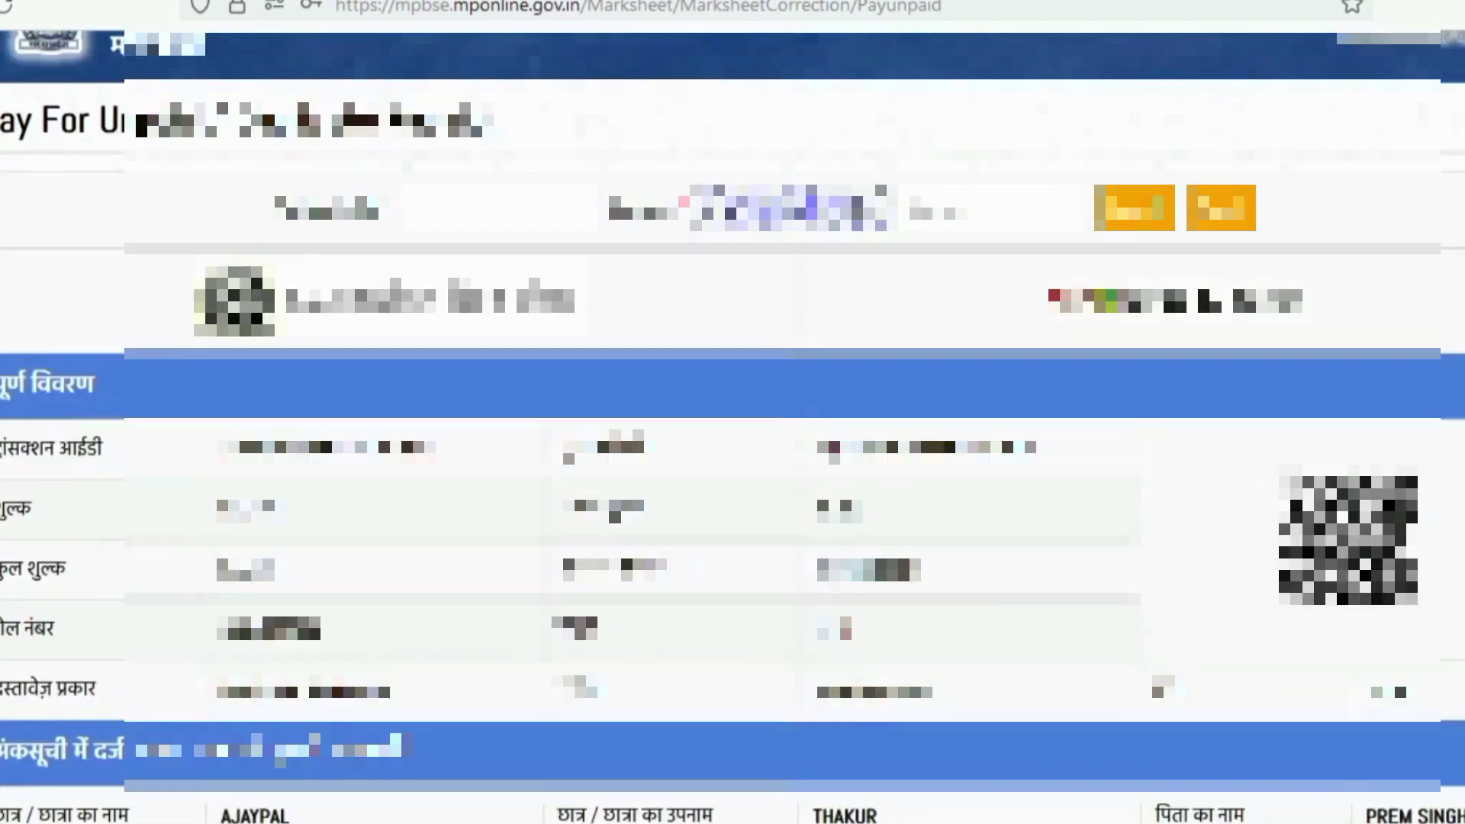
pyautogui.scroll(-5, 896, 813)
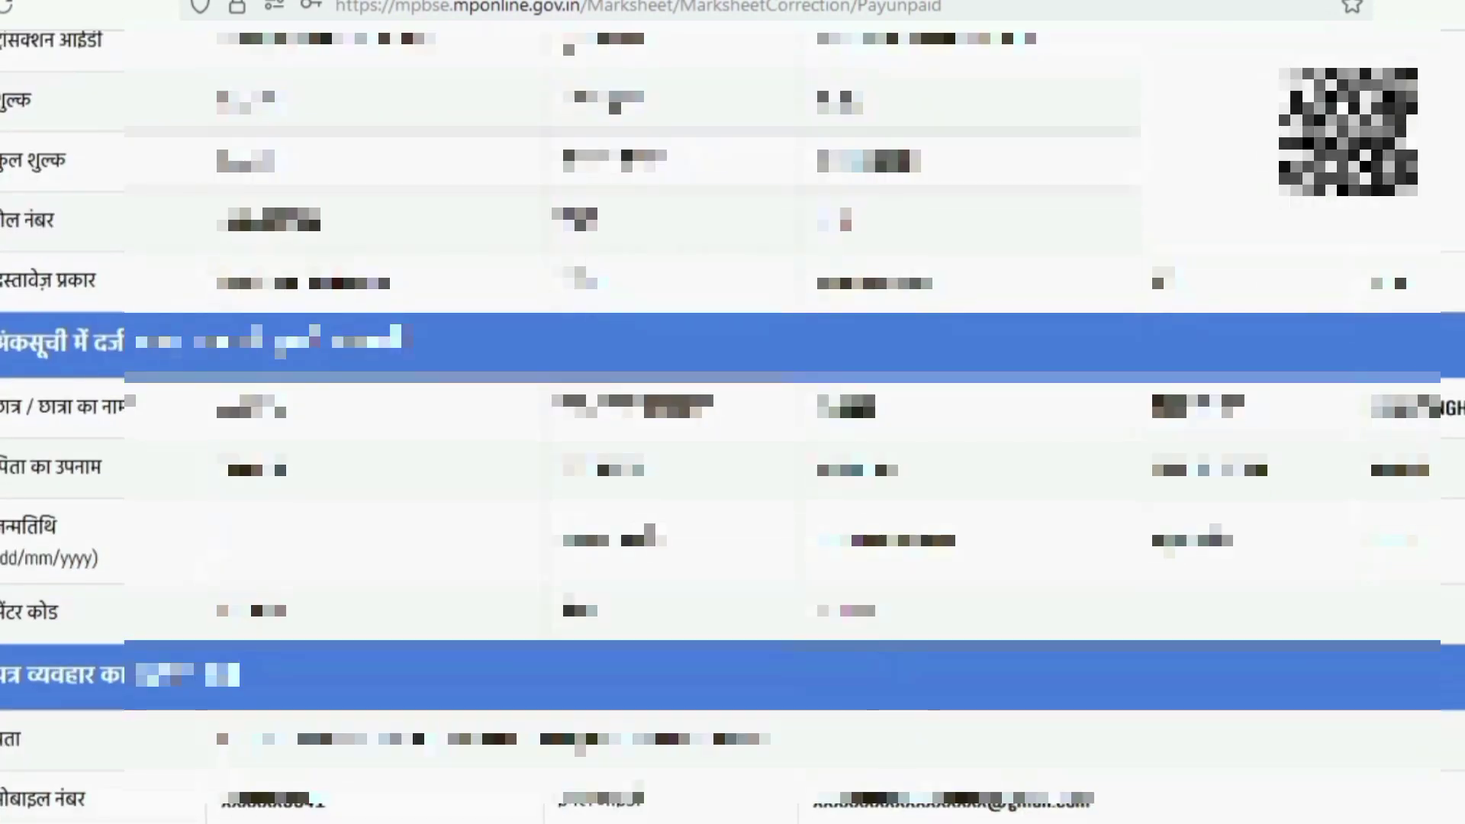
pyautogui.scroll(-4, 1054, 663)
pyautogui.click(779, 782)
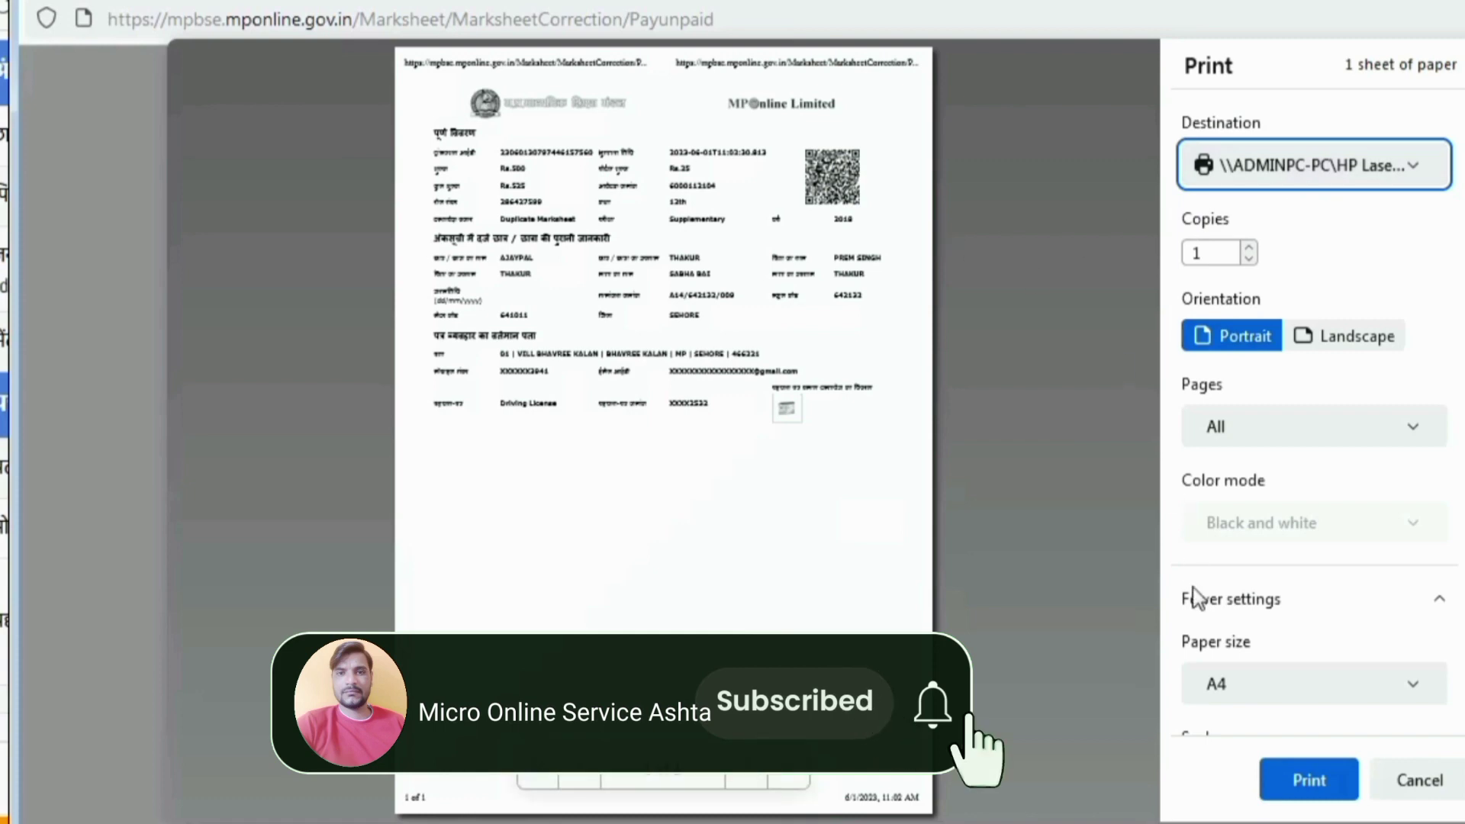
pyautogui.click(1296, 775)
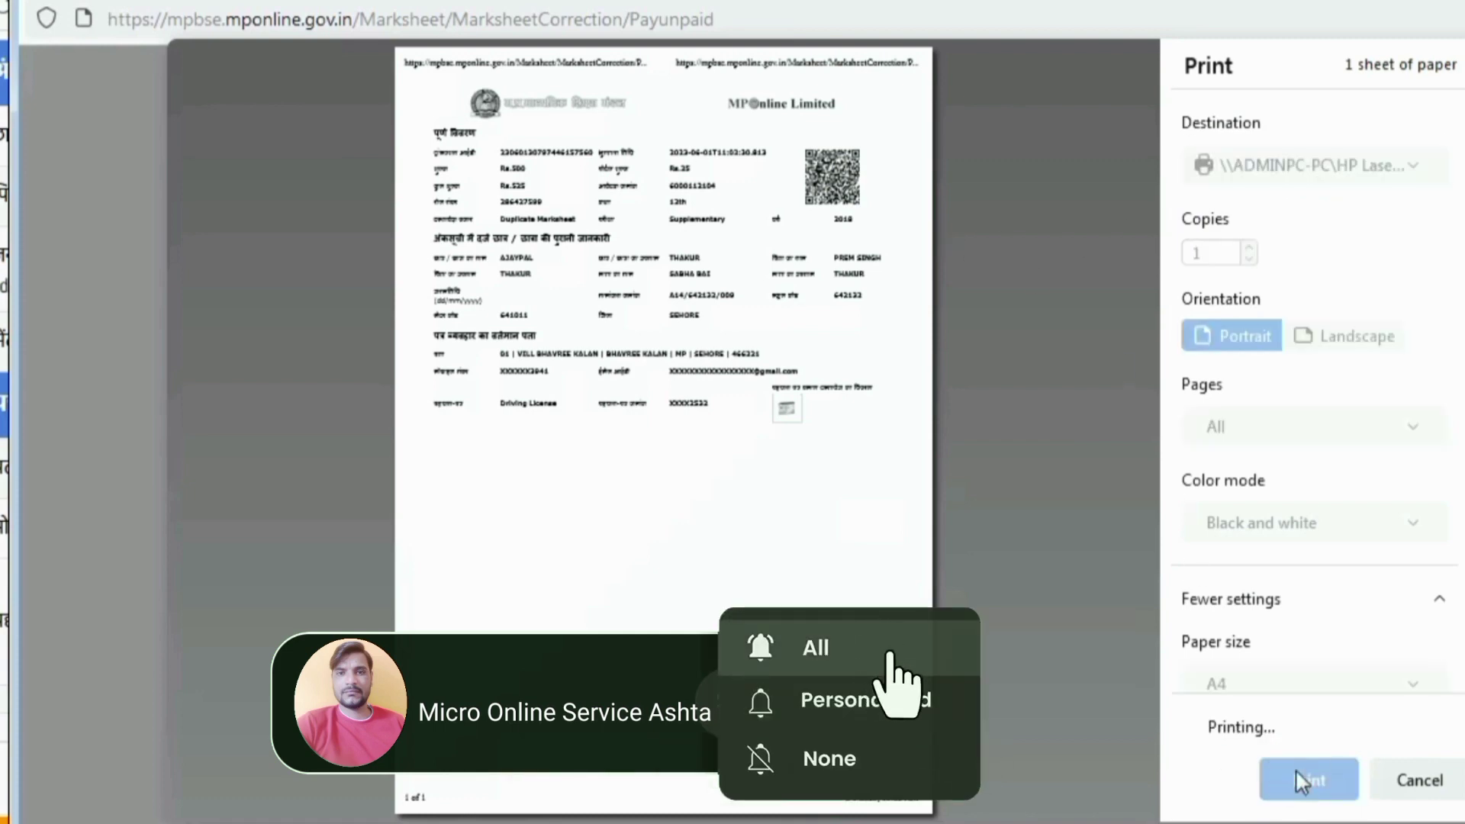